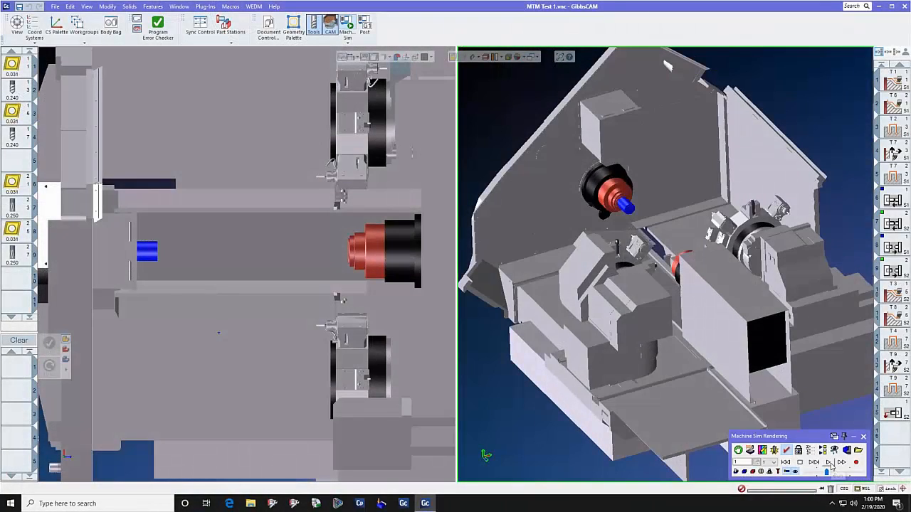
Step: Play the machine simulation of the MTM Test 1 part, replay it briefly and close the simulation
click(829, 463)
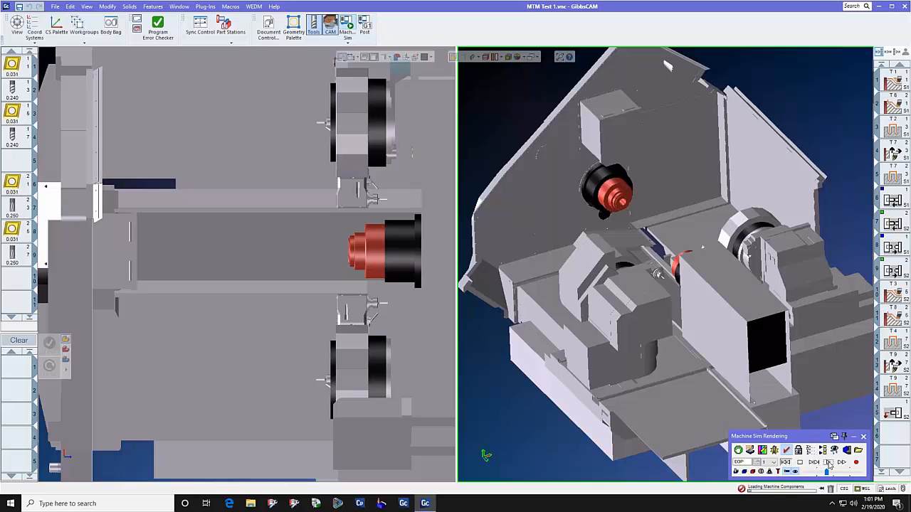
click(828, 463)
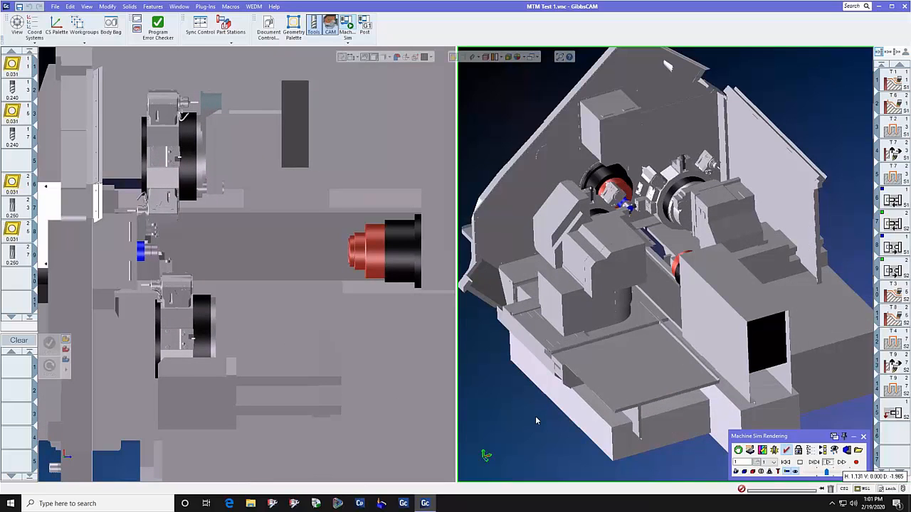
click(863, 436)
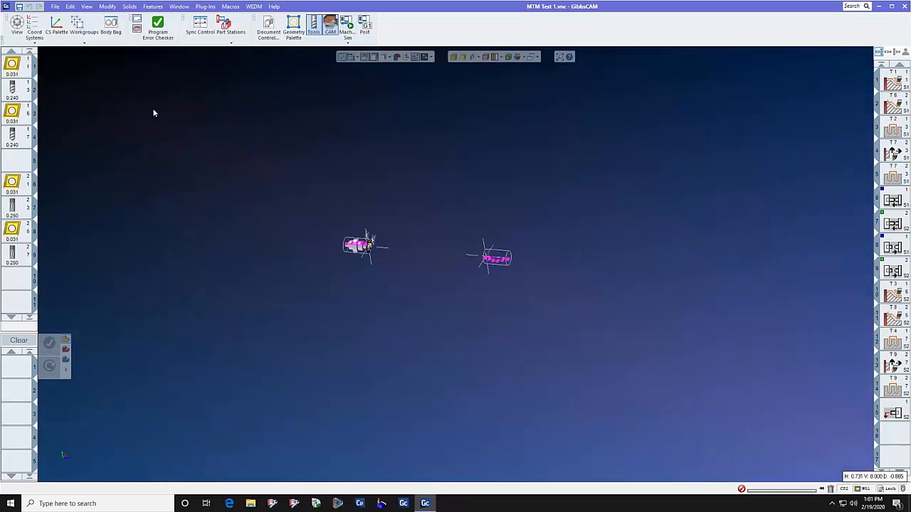
Step: Open the recent part file NLX1500-500 Test 1.vnc, discarding the changes to MTM Test 1.vnc
click(55, 7)
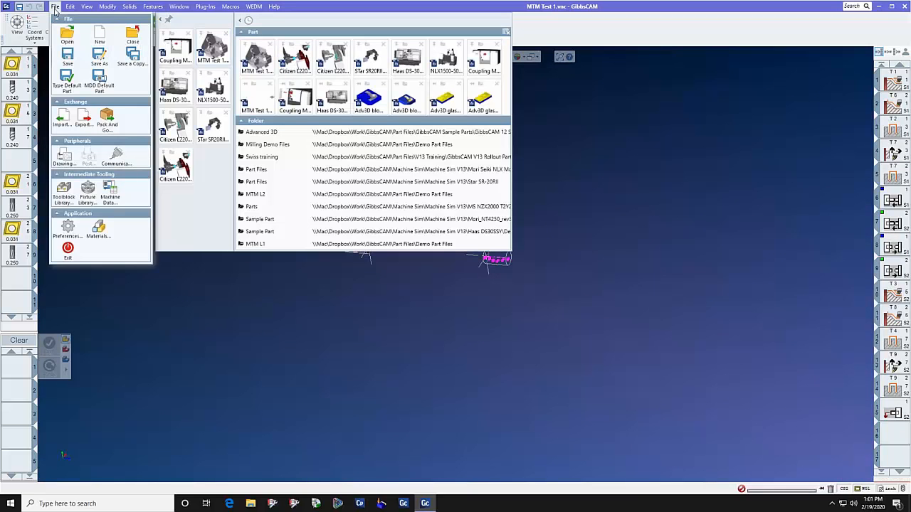
click(213, 89)
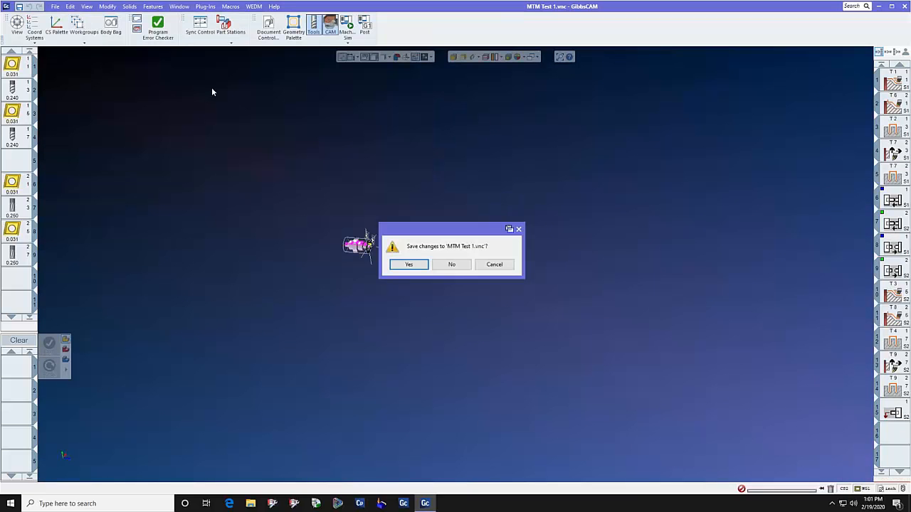
click(449, 264)
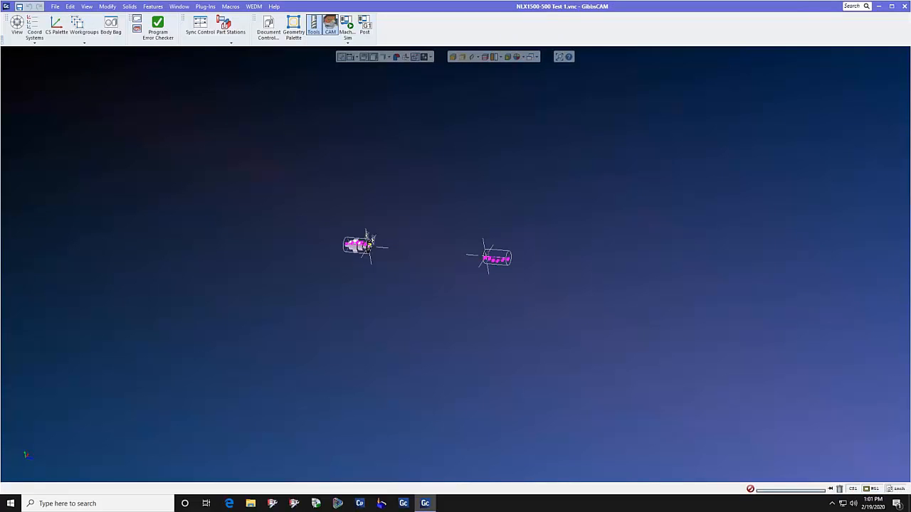
Step: Run the machine simulation of the NLX1500-500 part and close the simulation
click(347, 32)
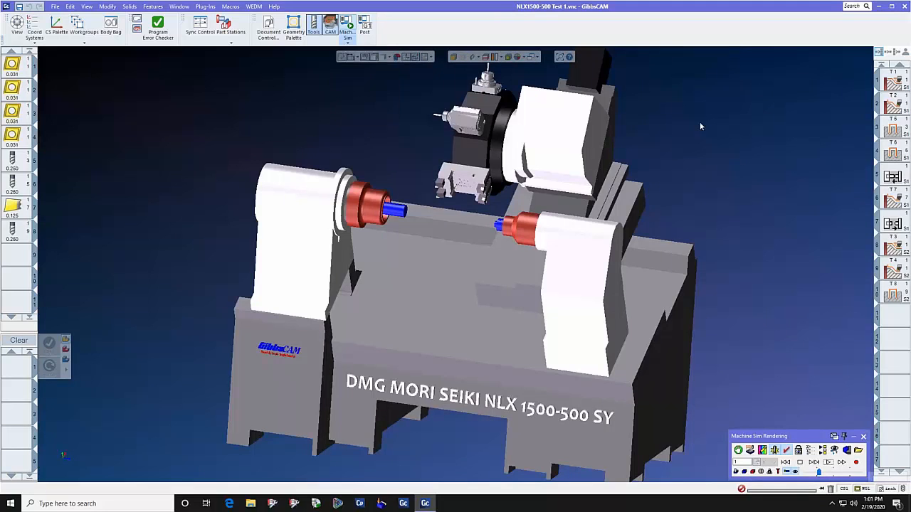
click(829, 461)
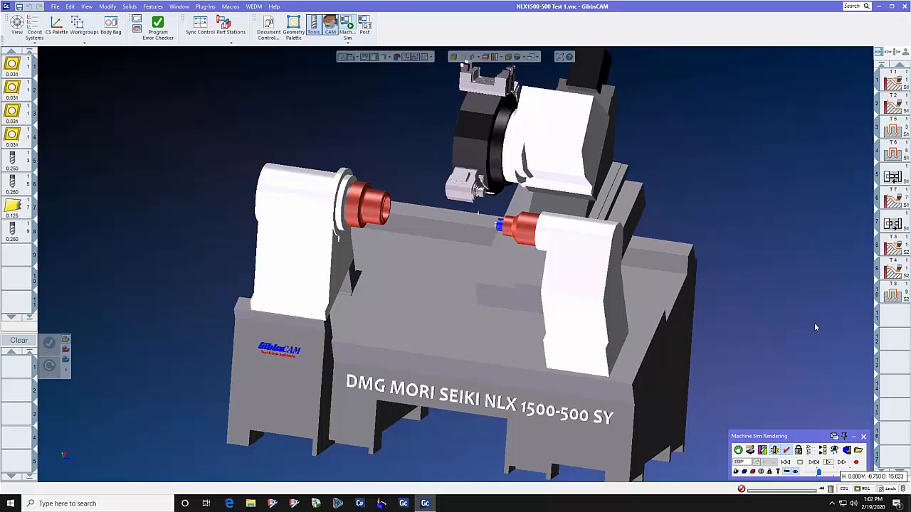
click(863, 437)
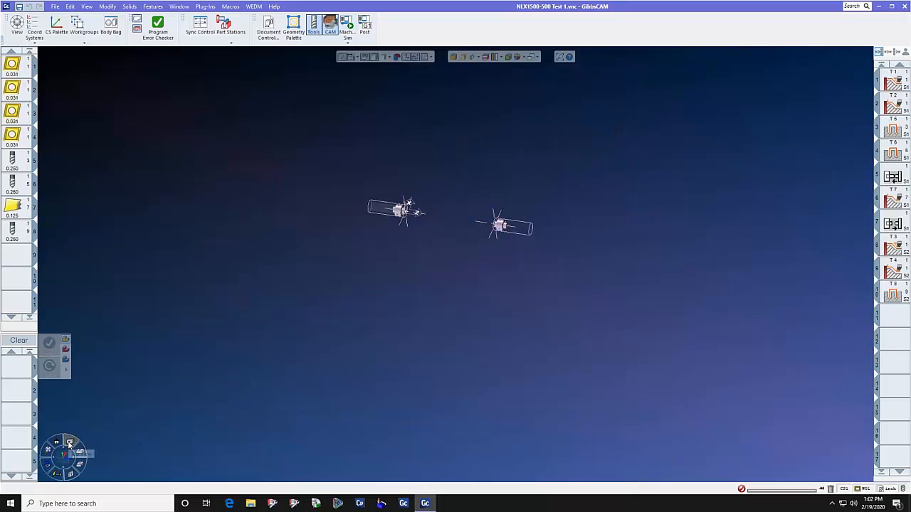
Step: Show the part squarely in its ZX plane, fitted to the workspace, and examine the summaries of tools 1 to 8
click(69, 443)
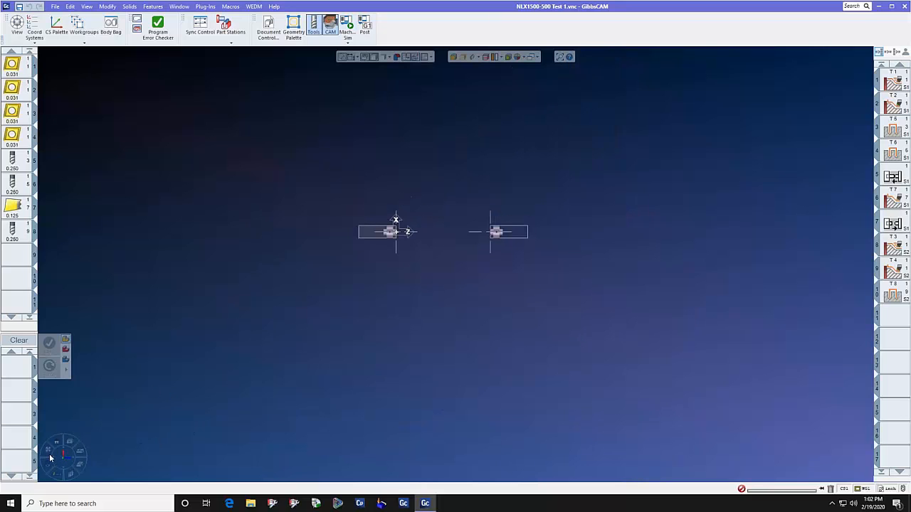
click(49, 450)
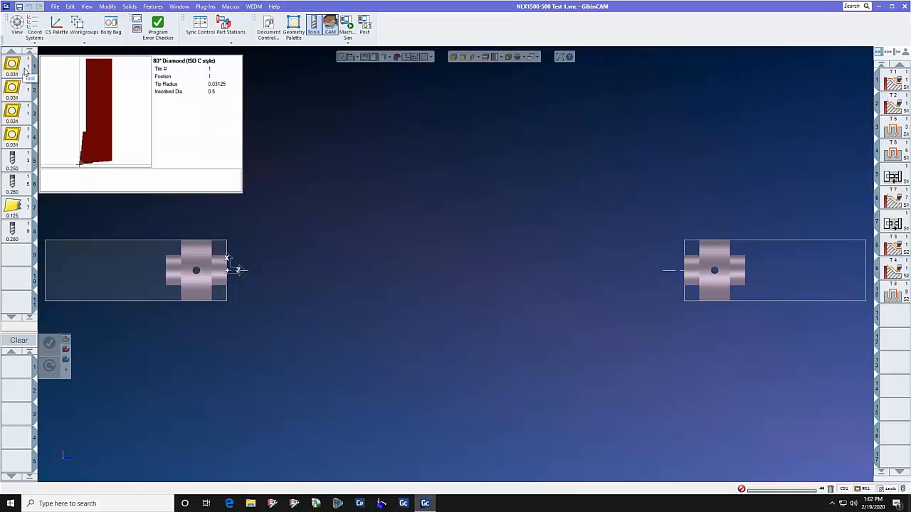
mouse_move(15, 91)
mouse_move(13, 117)
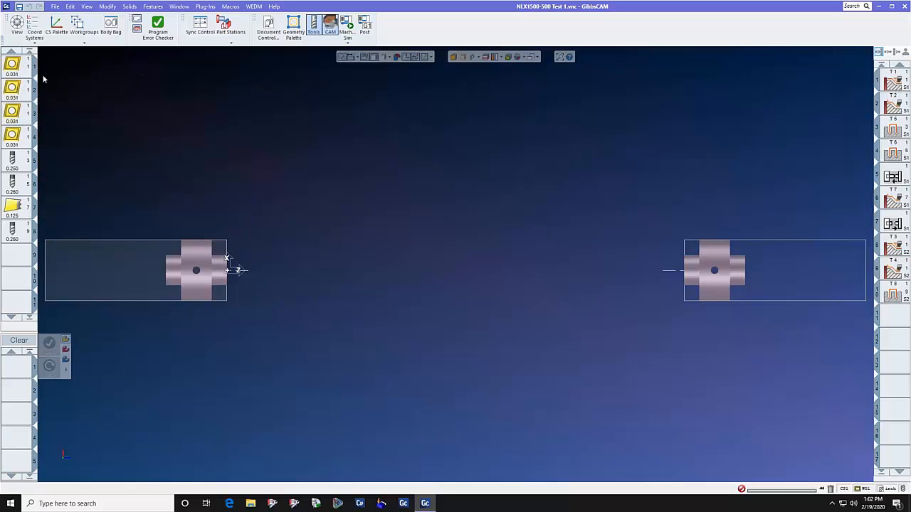
mouse_move(23, 71)
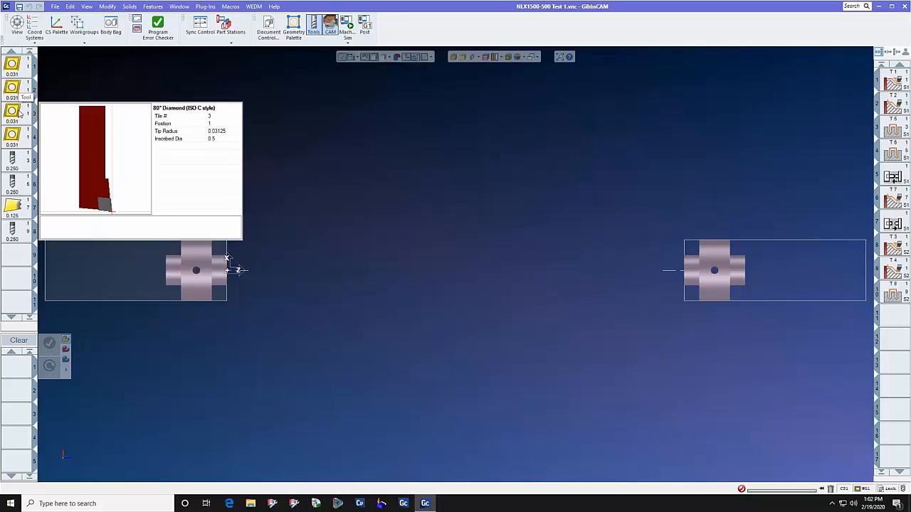
mouse_move(23, 139)
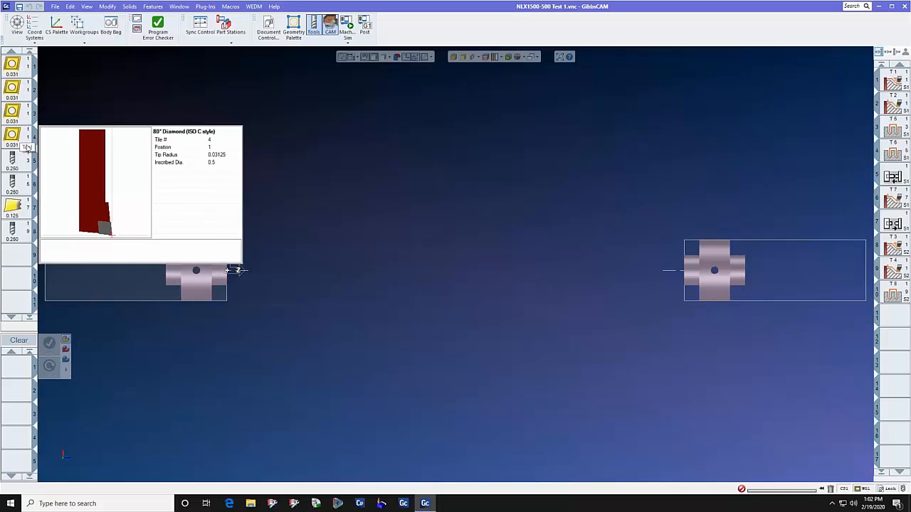
mouse_move(15, 164)
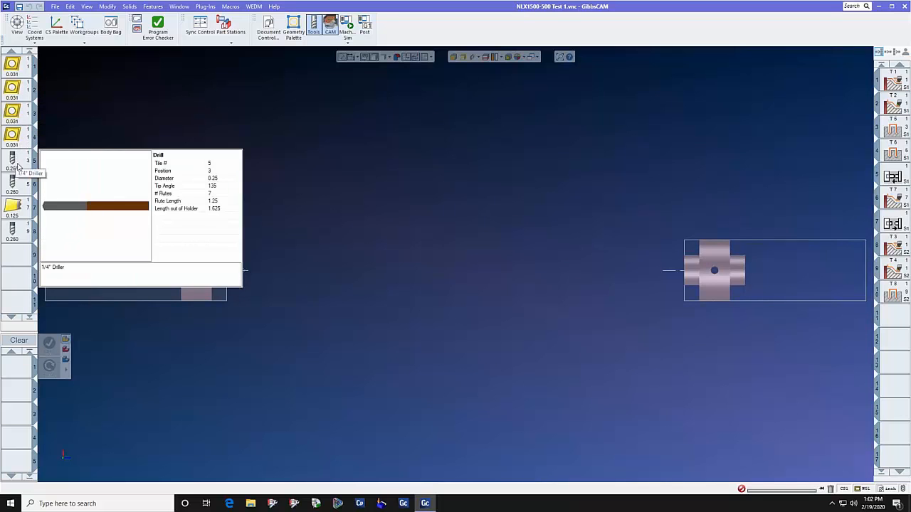
mouse_move(14, 184)
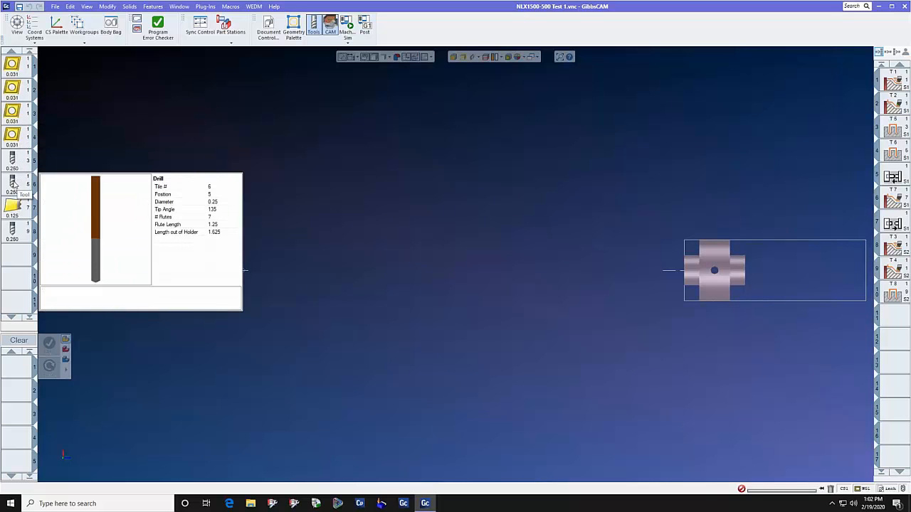
mouse_move(19, 207)
mouse_move(19, 230)
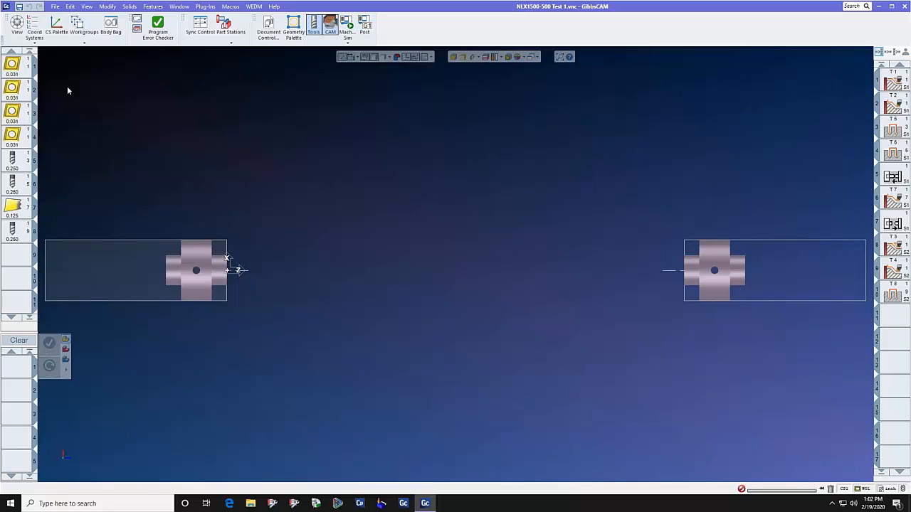
Step: Open turning tool 1, review its tool position and holder orientation options while keeping Top Main, and close it
double_click(12, 68)
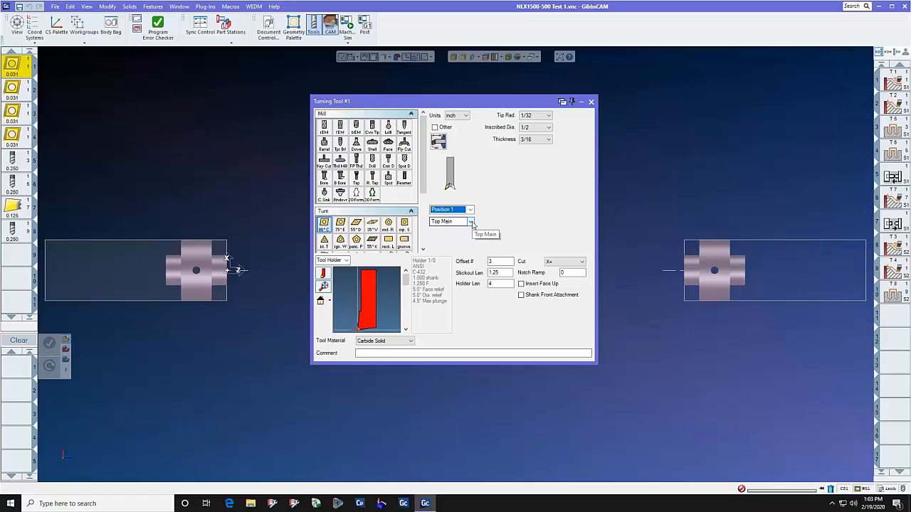
click(470, 222)
click(507, 206)
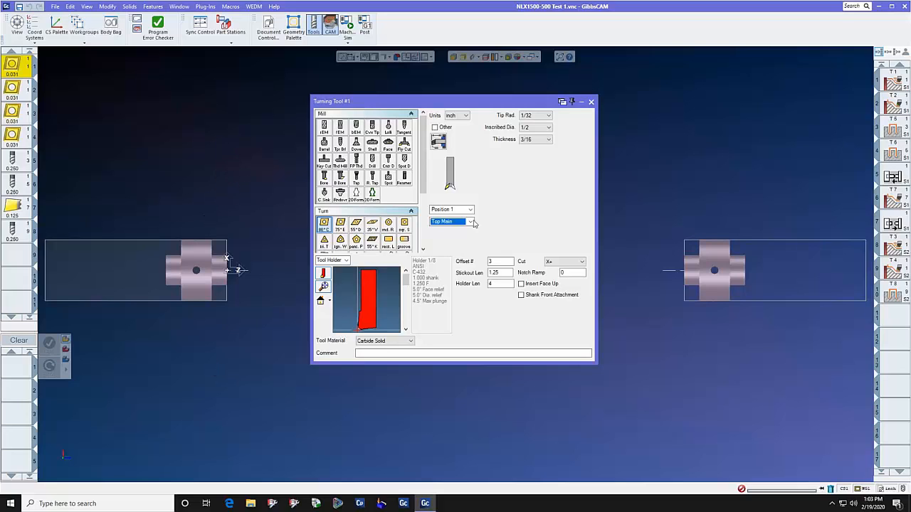
click(591, 102)
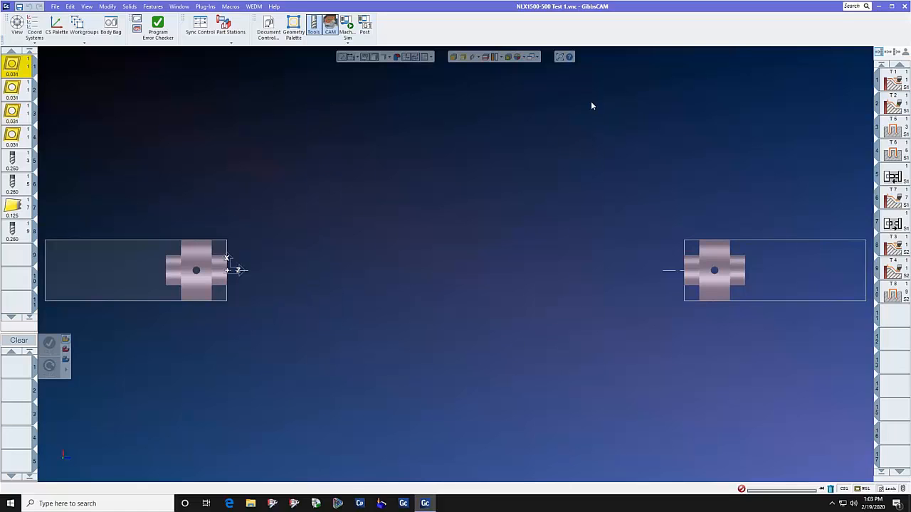
Step: Open the settings of drill tool 5, review its turret position and holder, and close them
click(20, 164)
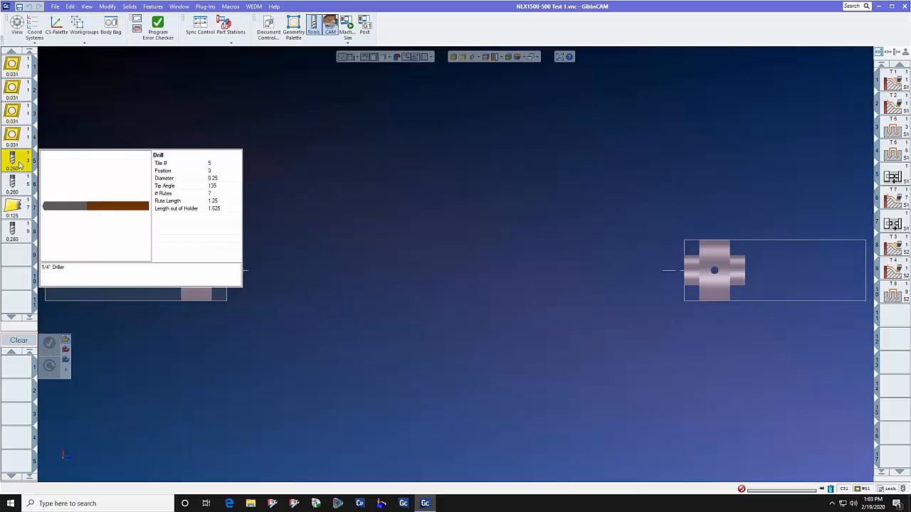
double_click(20, 164)
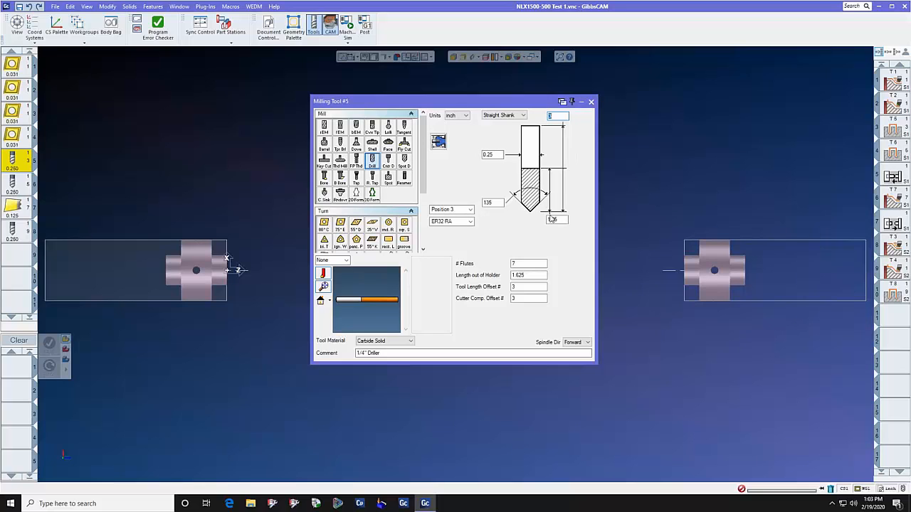
click(590, 103)
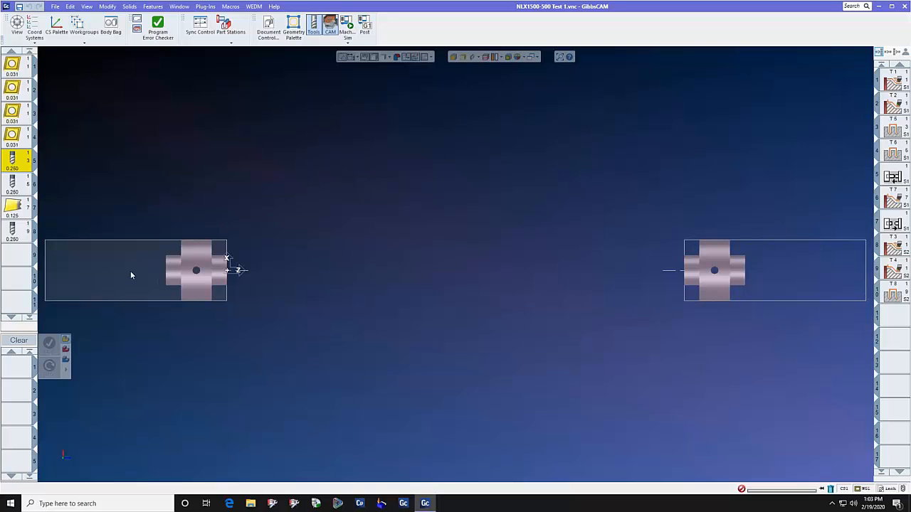
Step: Open the first operation's roughing process settings, review the available process types, and move the settings dialog nearer the part
scroll(128, 273, up, 3)
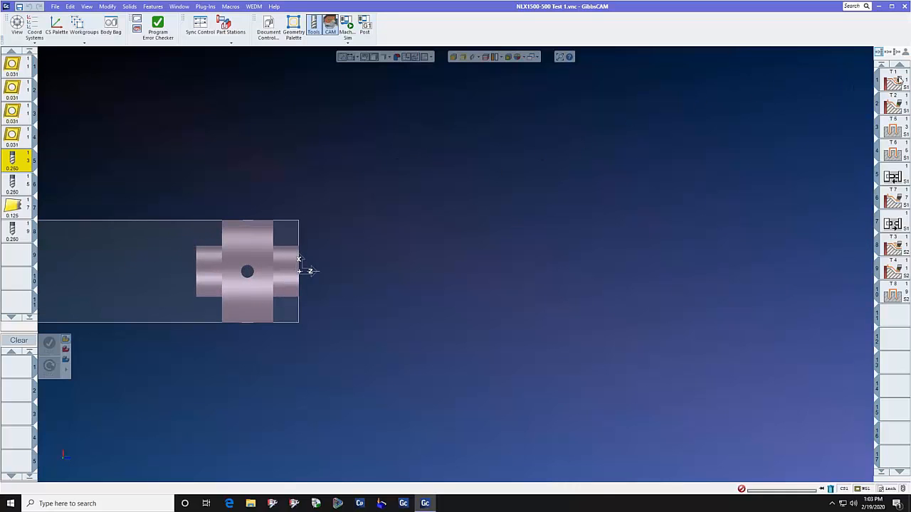
double_click(899, 80)
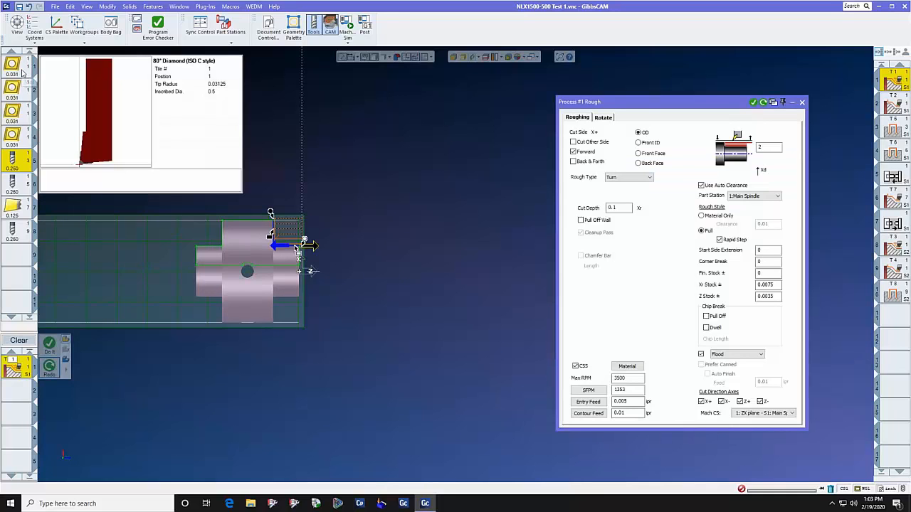
right_click(15, 364)
click(32, 370)
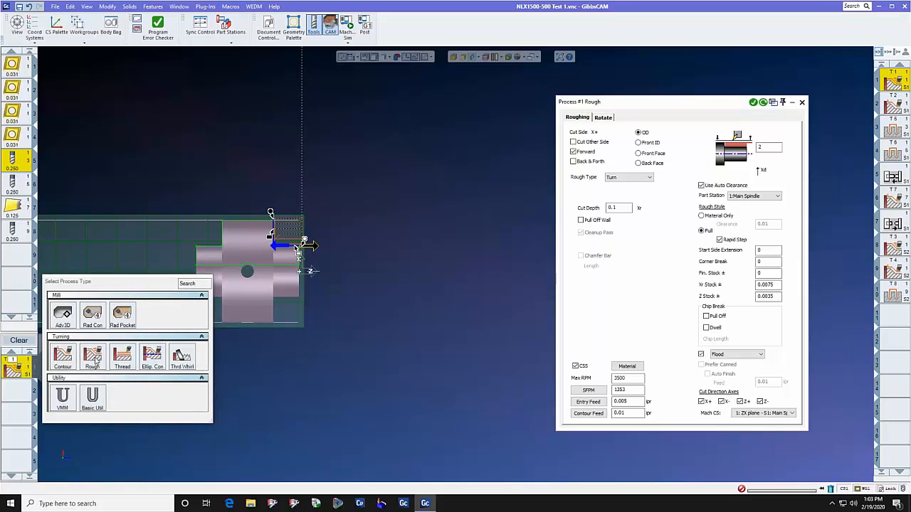
click(365, 256)
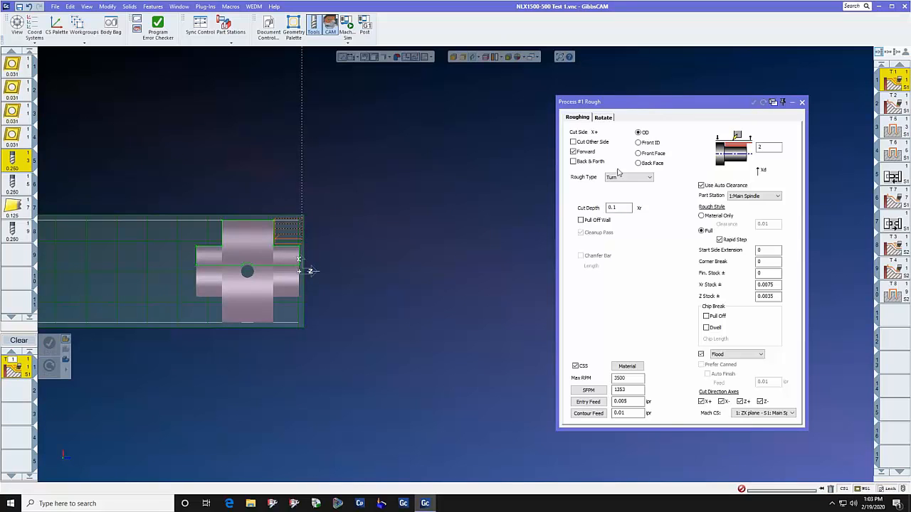
drag(682, 105, 525, 97)
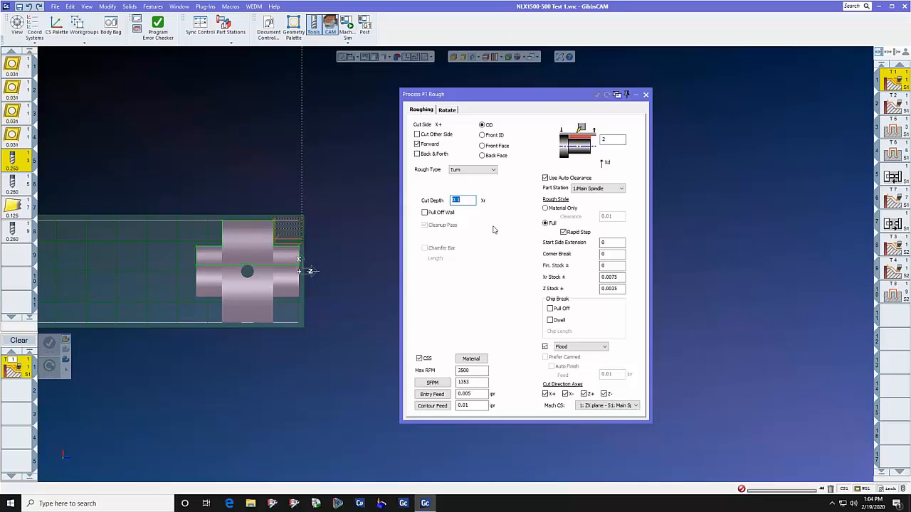
Step: Review the roughing process's part station and machining coordinate system choices, keeping 1:Main Spindle and the ZX plane
click(621, 190)
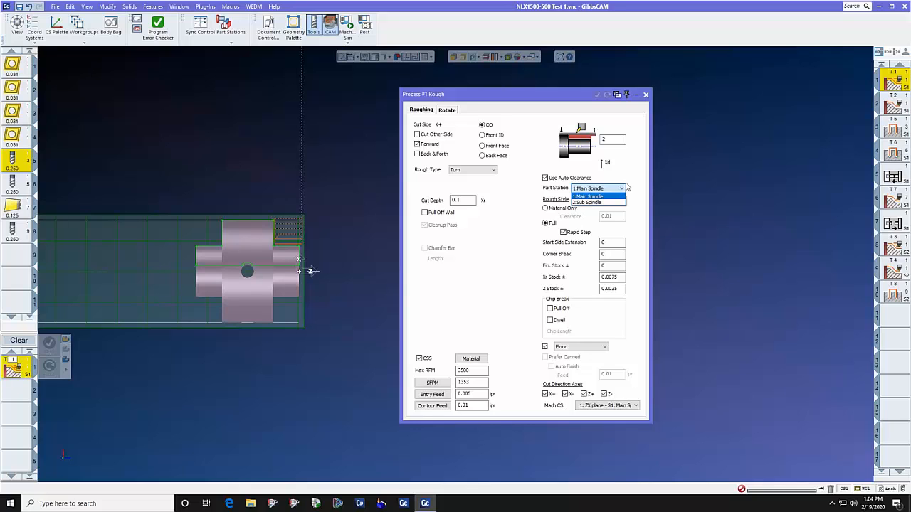
click(620, 197)
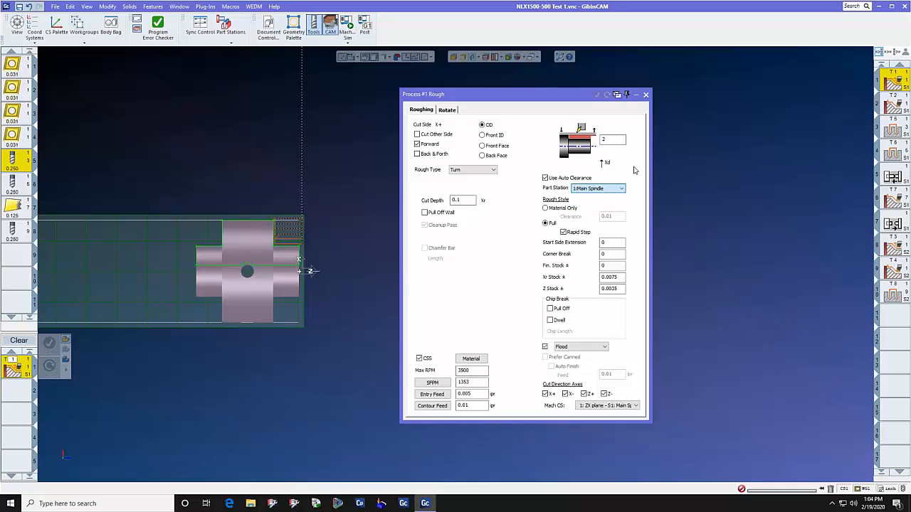
click(636, 405)
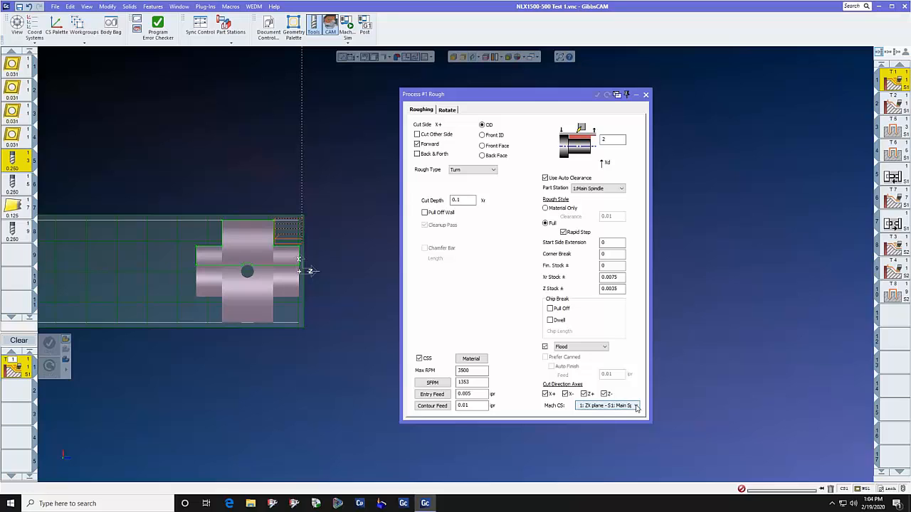
click(642, 349)
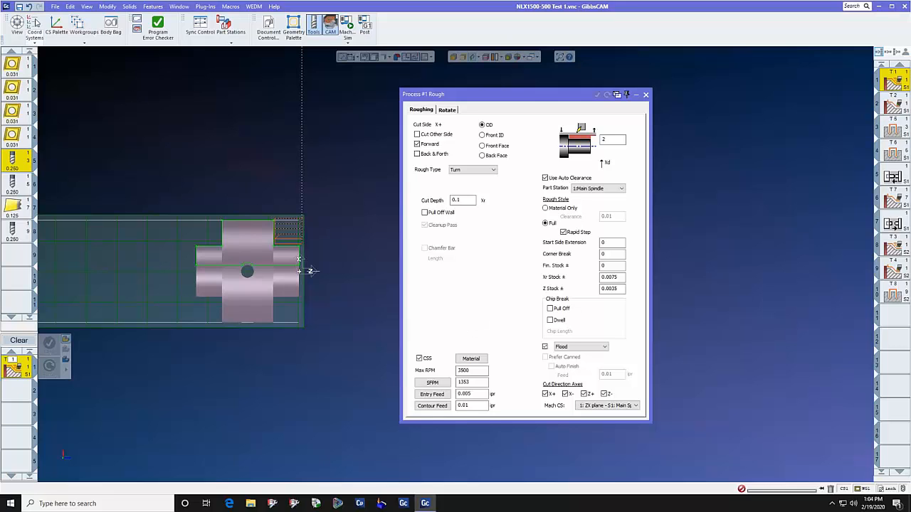
Step: Open the coordinate systems list and display the Main Spindle's XY plane and YZ plane in turn
click(34, 27)
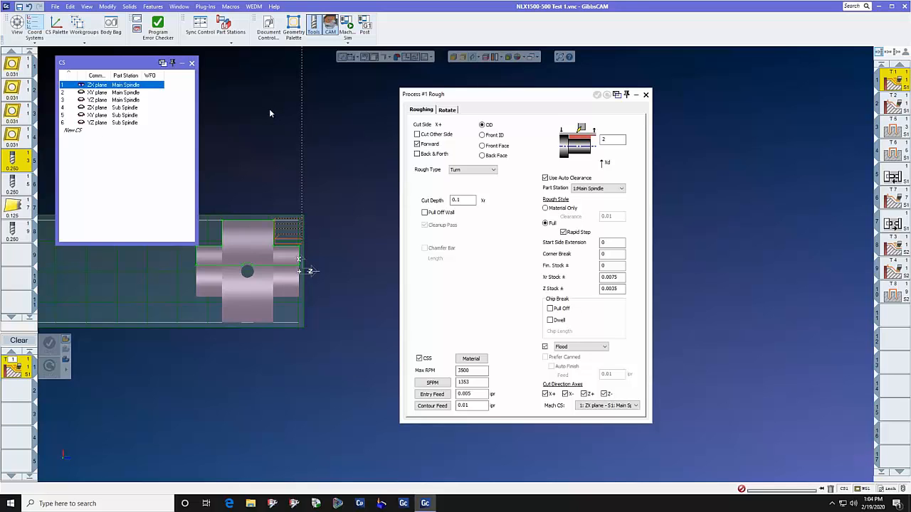
click(105, 94)
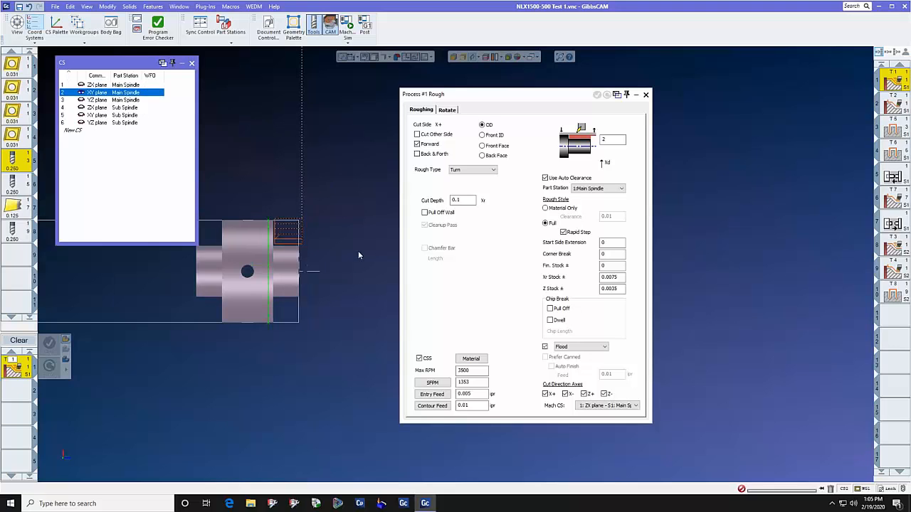
click(108, 100)
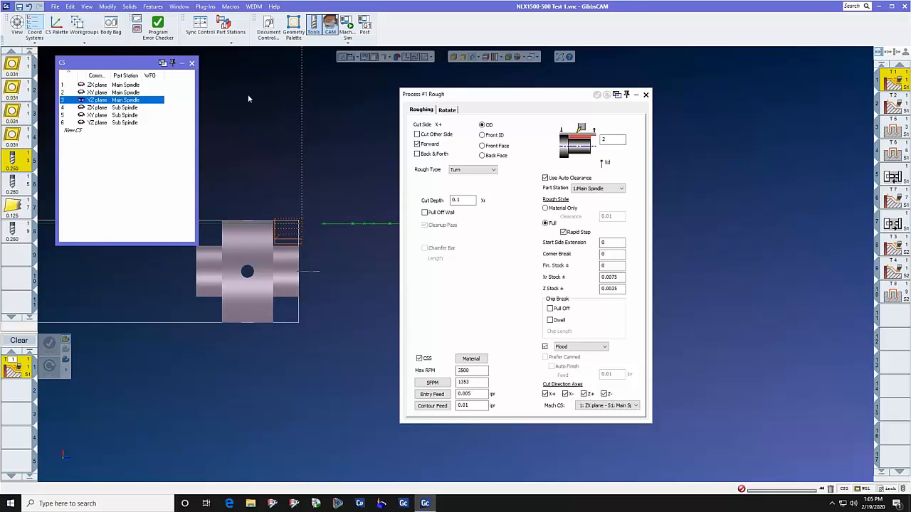
Step: Display the Main Spindle's ZX plane, close the coordinate systems list, and move the roughing process settings farther from the part
click(123, 85)
click(192, 64)
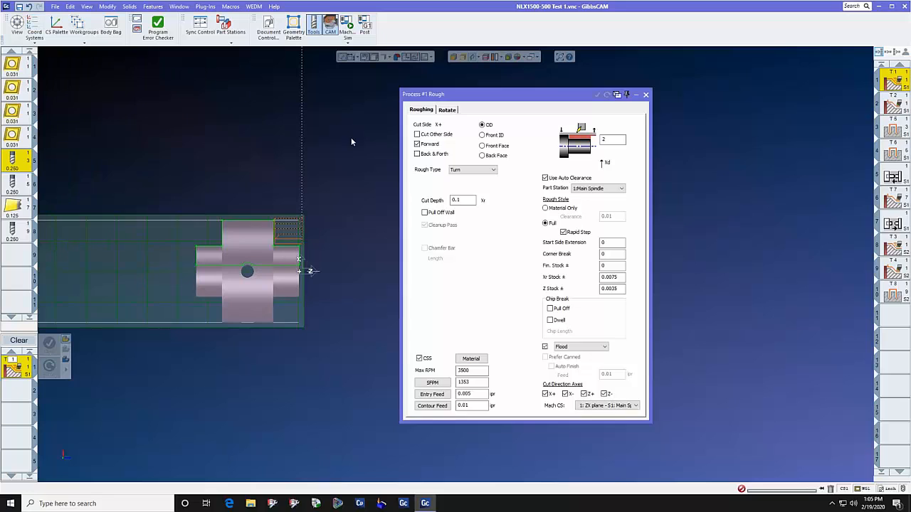
drag(545, 100, 634, 105)
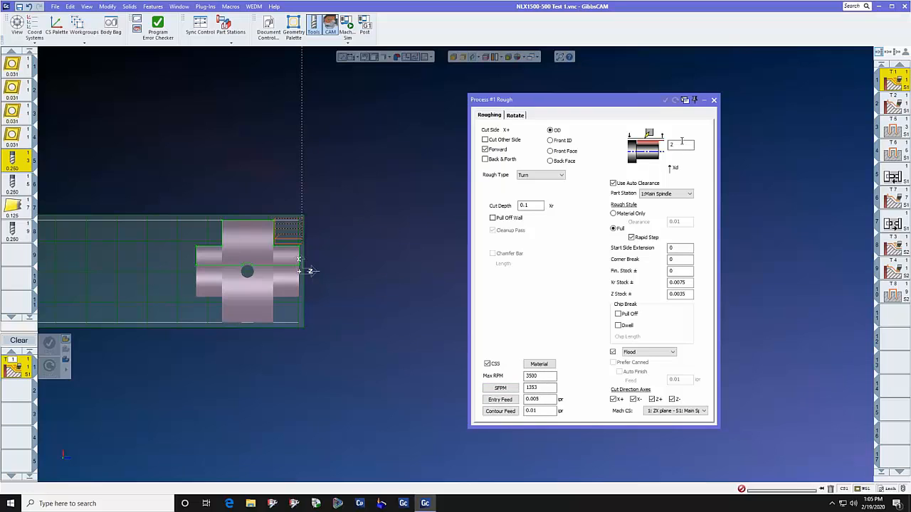
Step: Check the roughing process's part station choices, and hide and redisplay the coordinate system grid over the part
click(689, 193)
click(701, 171)
scroll(296, 225, up, 3)
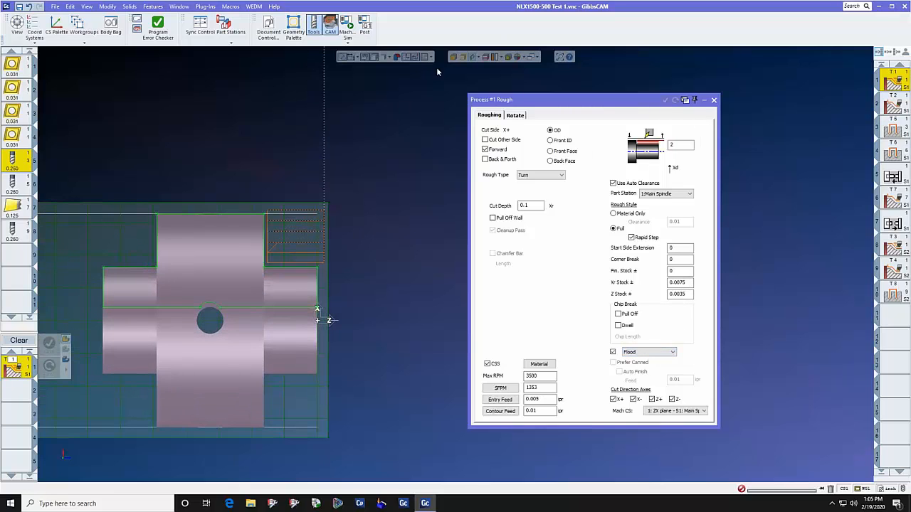
click(472, 57)
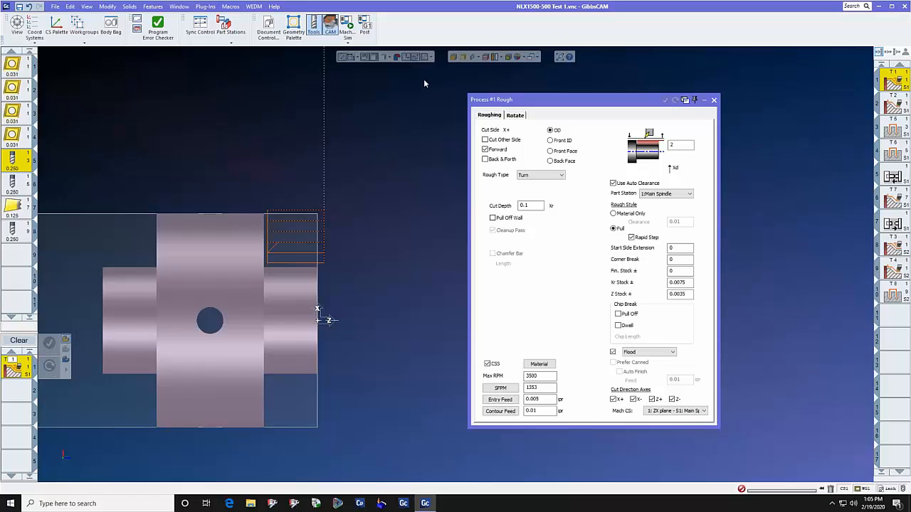
click(472, 58)
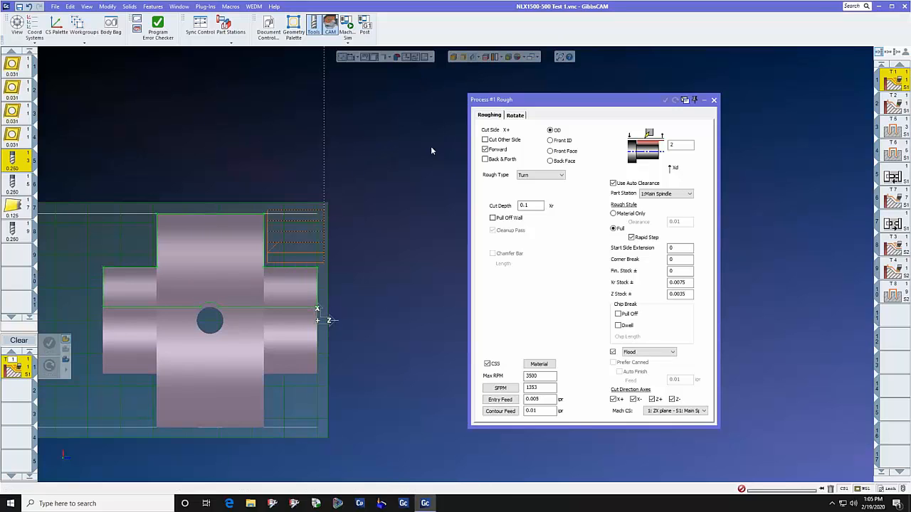
Step: Select the profile from the front diameter up the shoulder wall as the roughing cut shape, and redo the roughing operation
double_click(300, 267)
drag(320, 265, 329, 265)
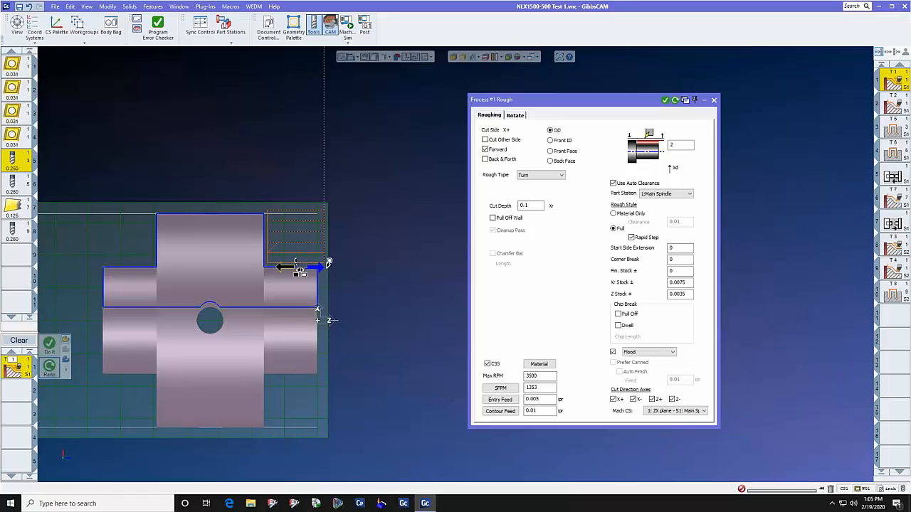
click(254, 213)
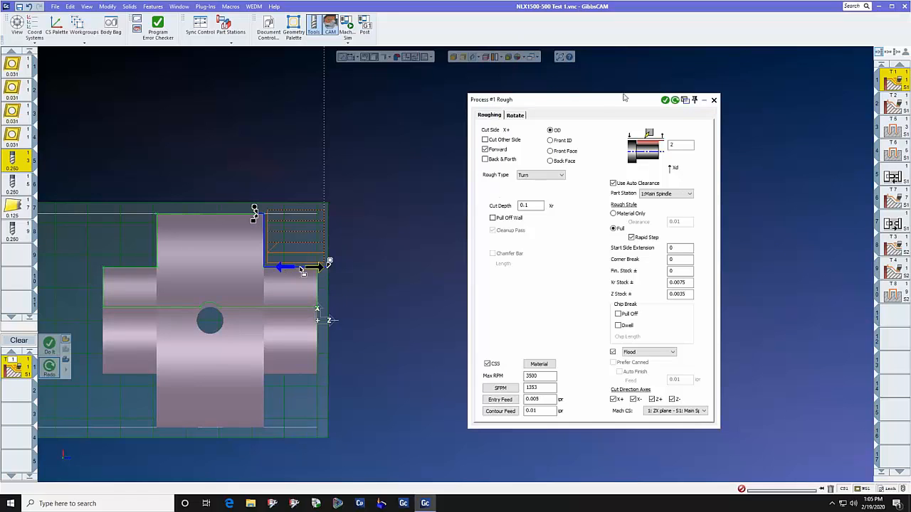
click(674, 99)
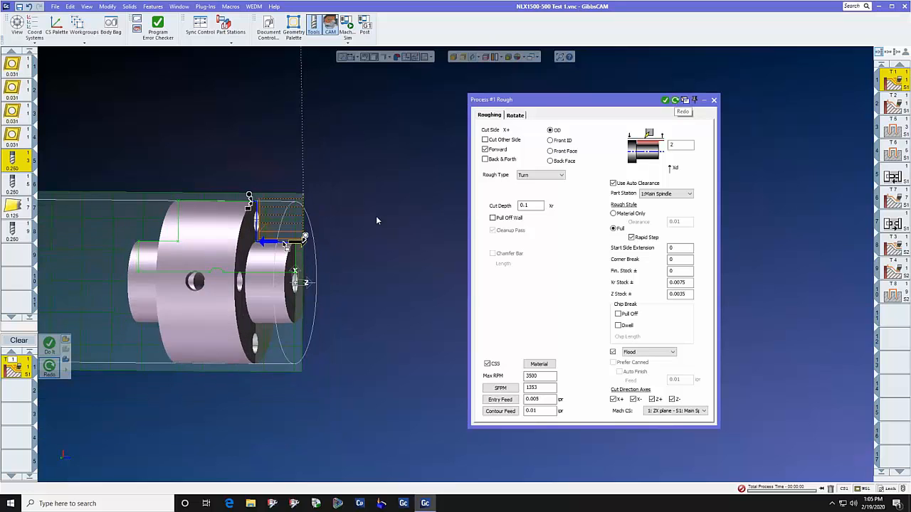
Step: Open the contour operation and the face-hole drilling operation in turn, and list the available coordinate systems
click(894, 104)
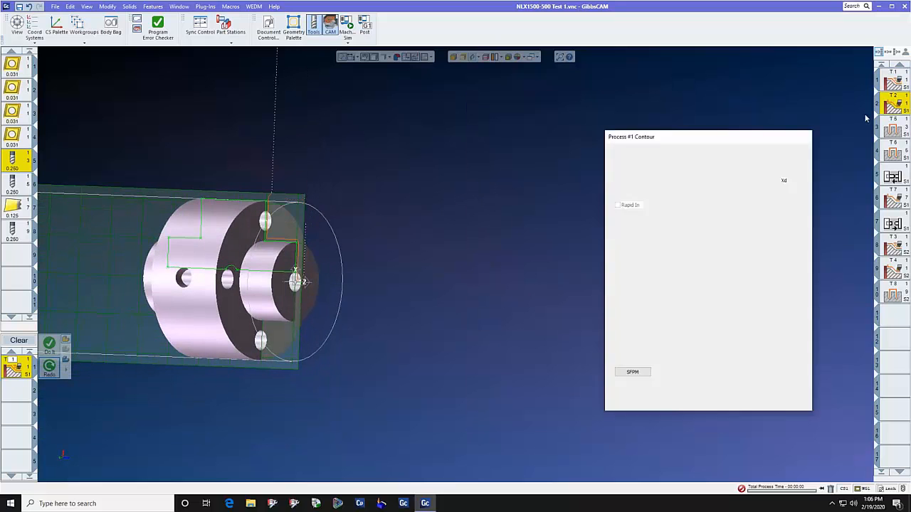
click(899, 128)
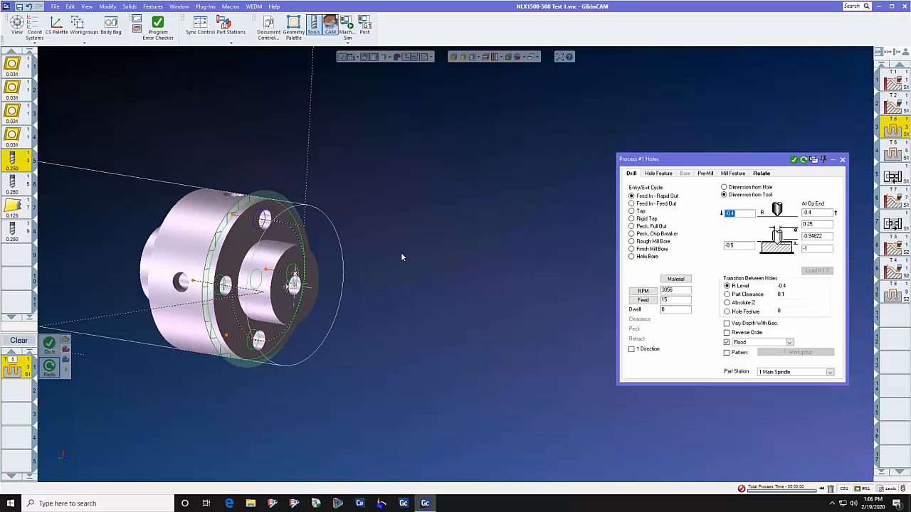
click(34, 34)
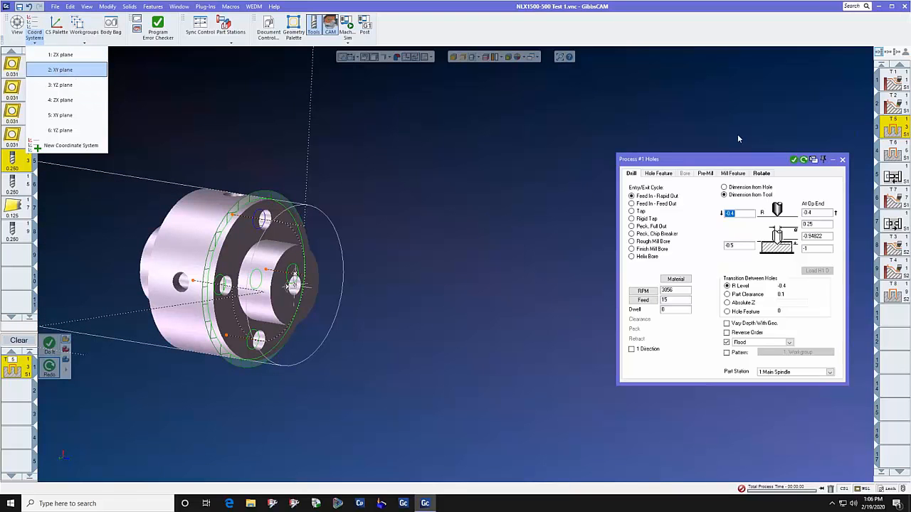
Step: Review the face-hole drilling process's rotation settings and machining coordinate system choices, keeping the Main Spindle's XY plane
click(760, 176)
drag(702, 157, 613, 148)
click(627, 182)
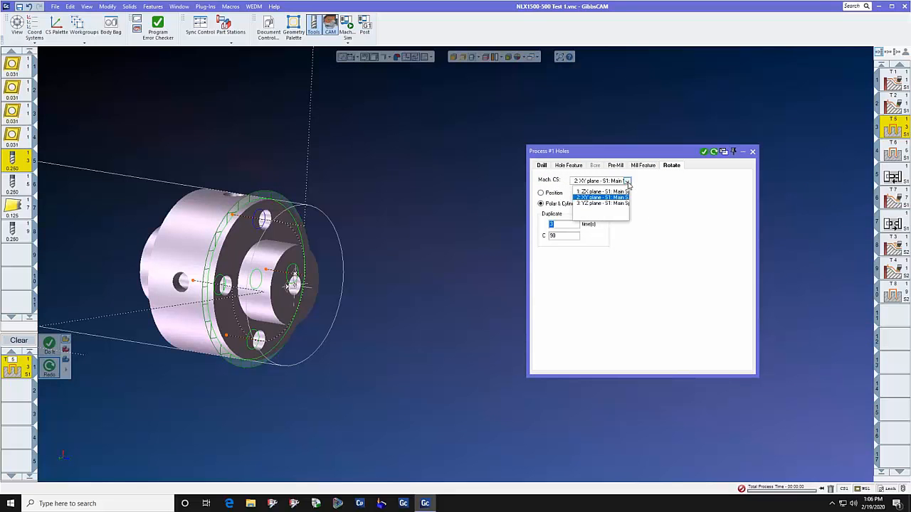
click(624, 199)
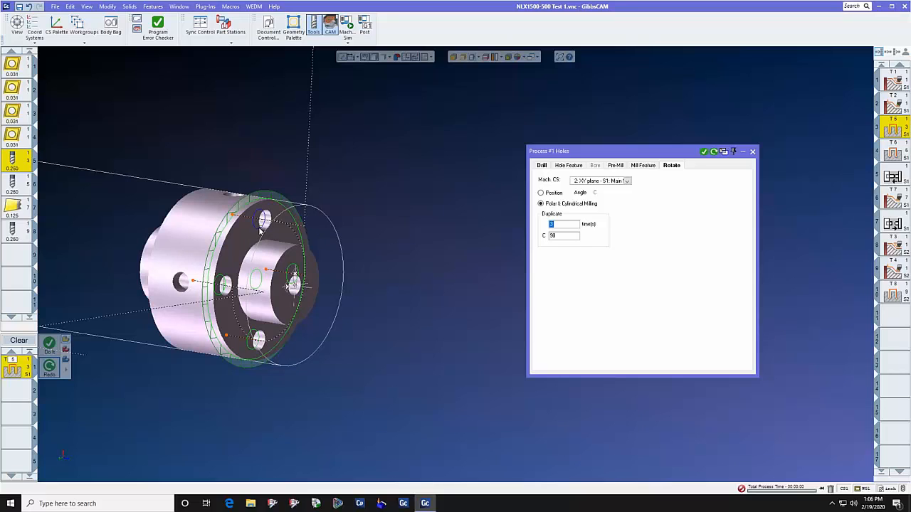
Step: Keep the face-hole drilling's duplicate count at 3 and return to its drilling parameters
click(551, 225)
double_click(551, 225)
text(3)
key(Tab)
click(541, 166)
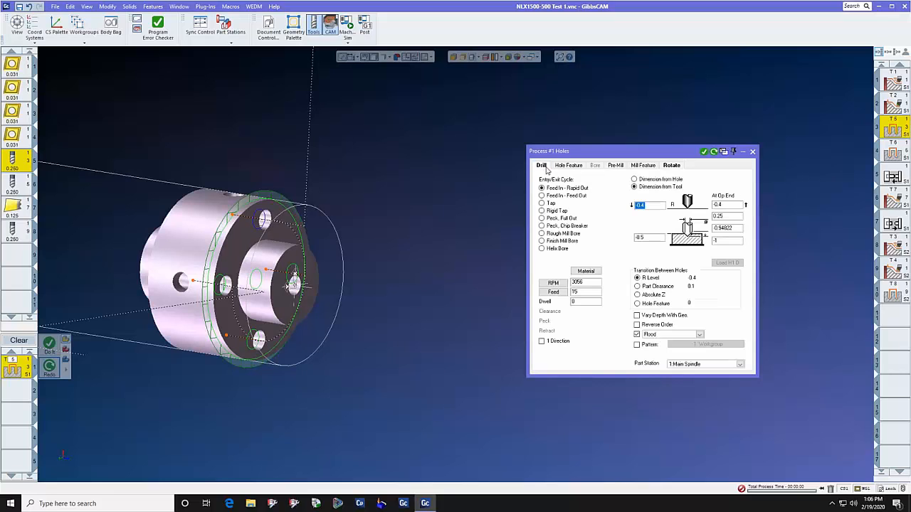
Step: Review the drilling process's part station choices, keeping 1:Main Spindle, and close the process settings
click(739, 367)
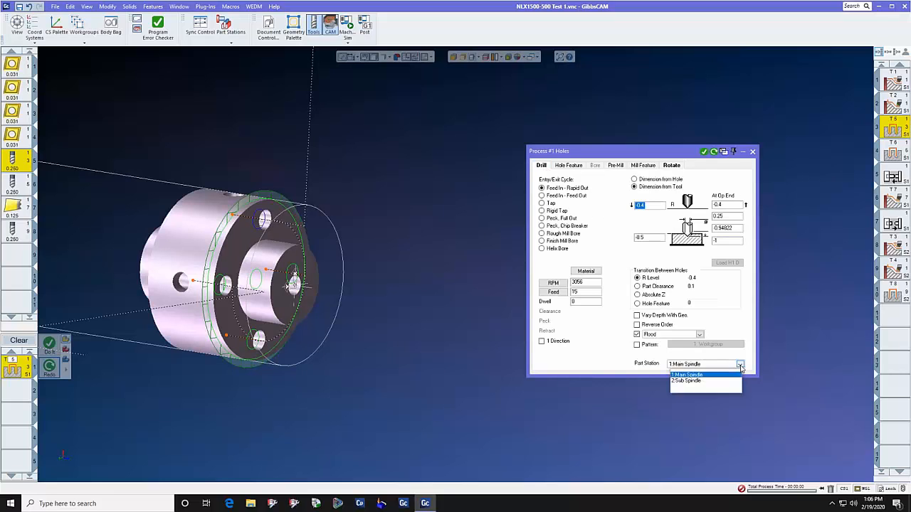
click(740, 322)
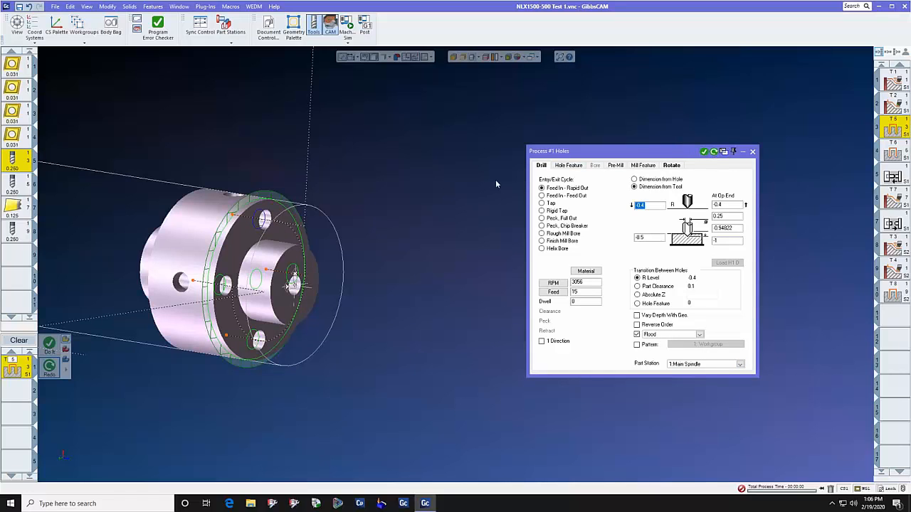
click(753, 154)
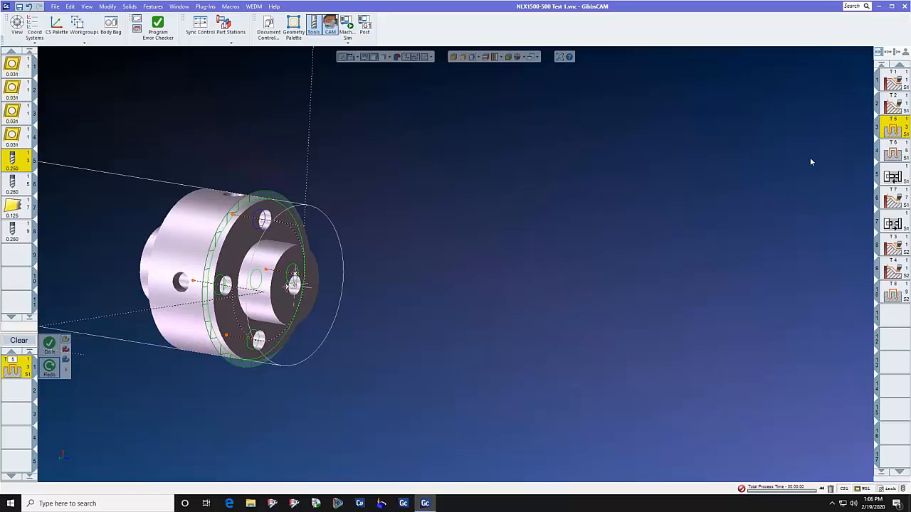
Step: Open the radial-hole drilling operation, review its coordinate system, duplicates and hole depth, and close its settings
double_click(894, 152)
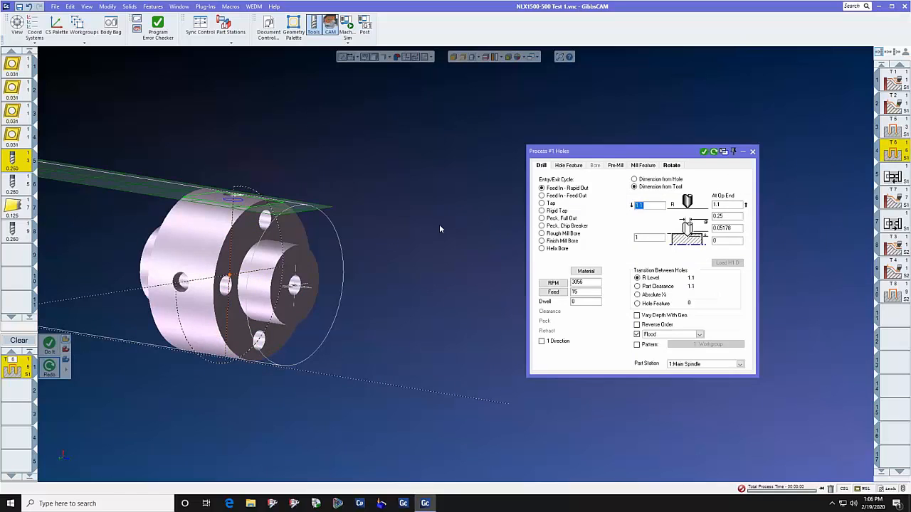
middle_drag(439, 226, 416, 187)
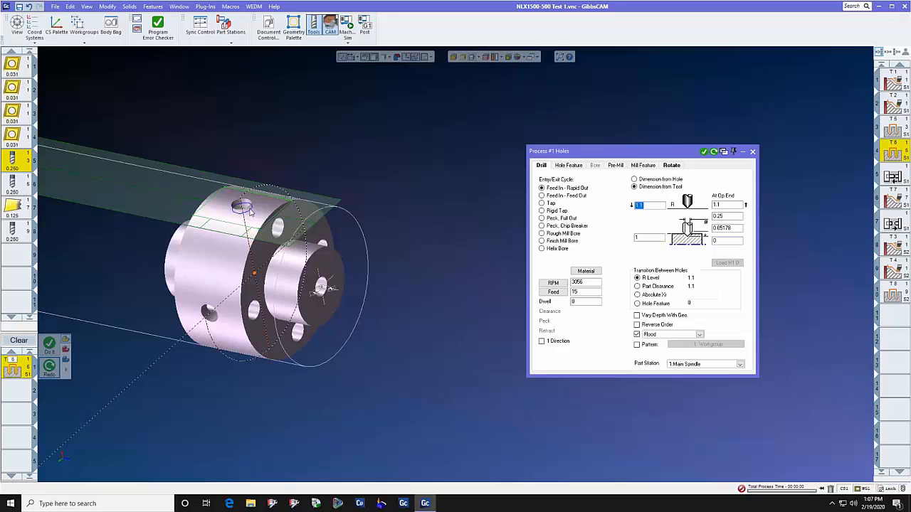
click(673, 166)
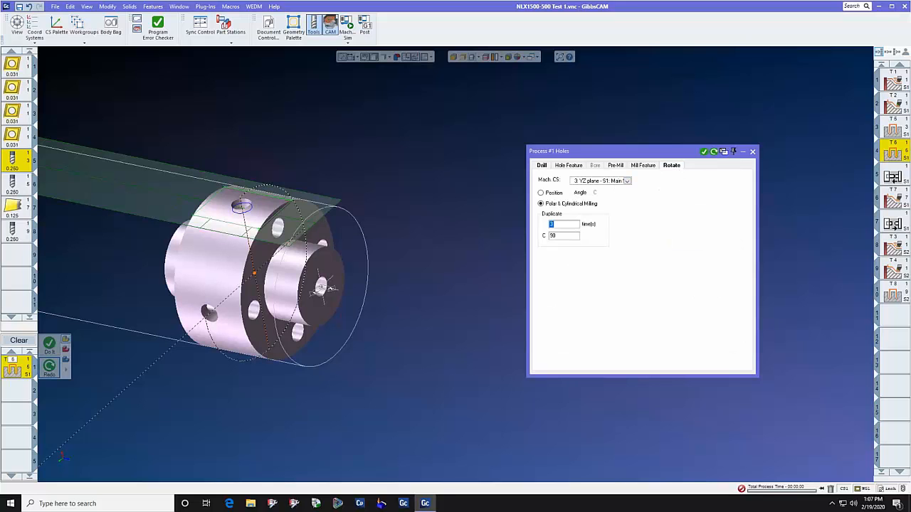
click(541, 165)
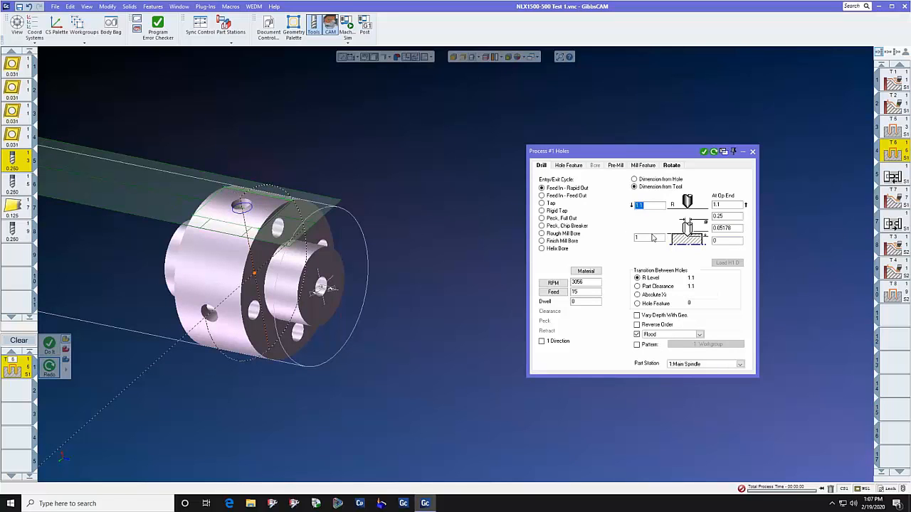
click(652, 238)
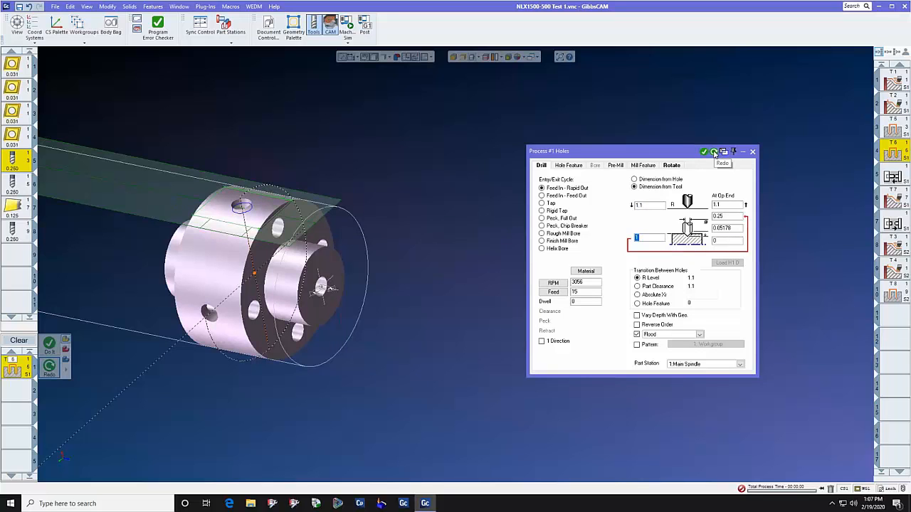
click(752, 152)
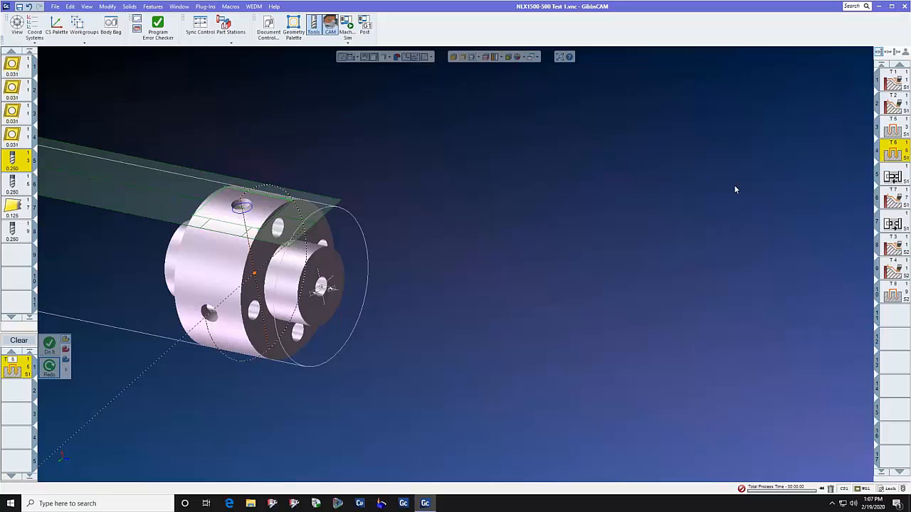
Step: Open the Sub Spindle In operation, move its settings nearer the part, and review the available utility types
click(893, 177)
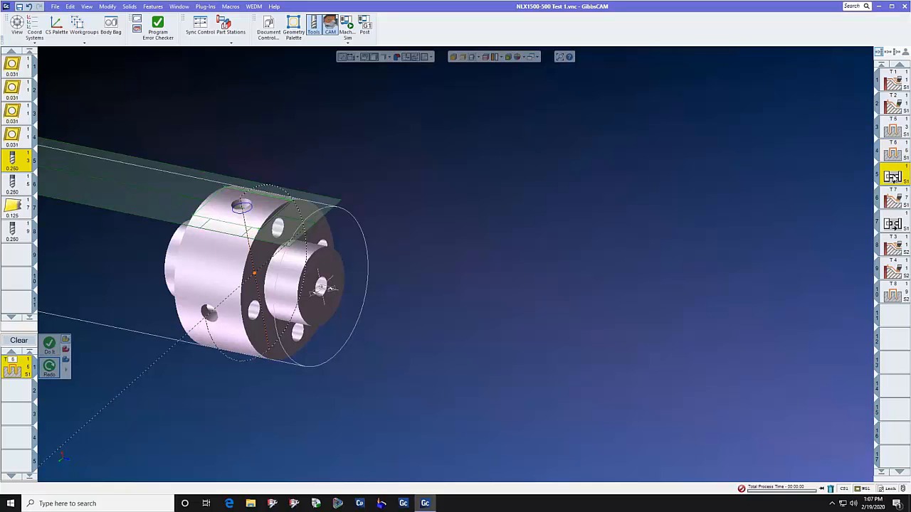
double_click(894, 177)
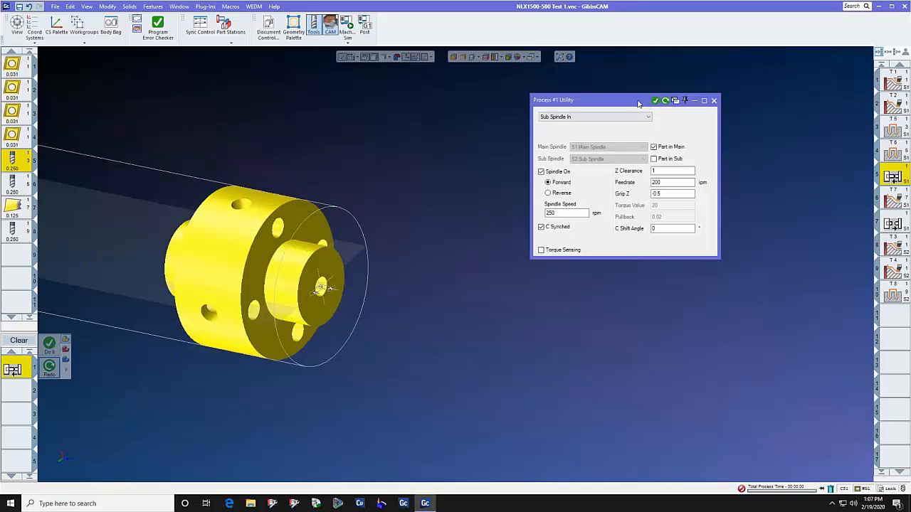
drag(638, 104, 529, 134)
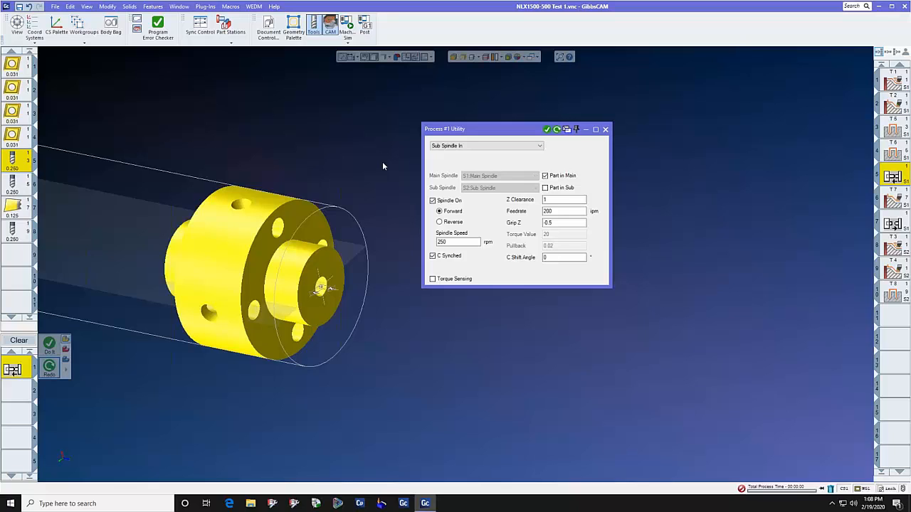
click(540, 145)
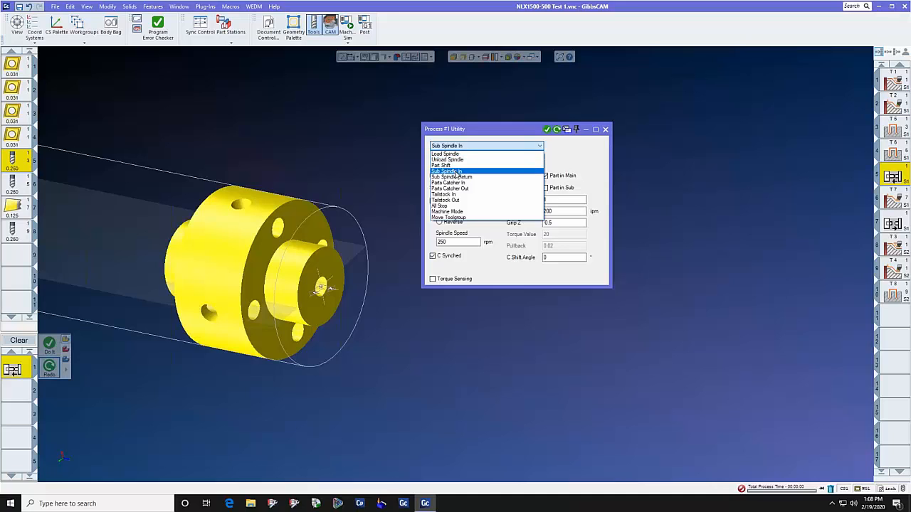
click(596, 150)
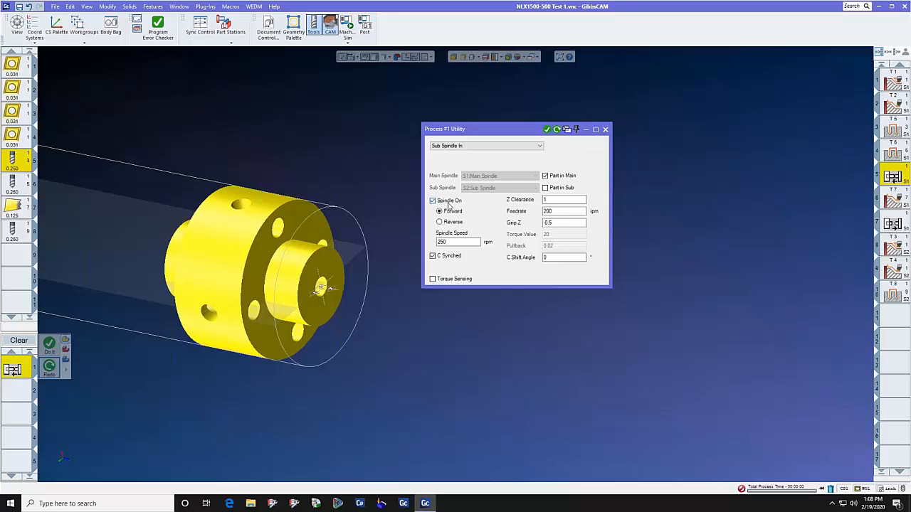
Step: Set the Sub Spindle In process's spindle speed to 500 rpm and Z clearance to 0.25, and close its settings
double_click(453, 242)
text(500)
double_click(557, 200)
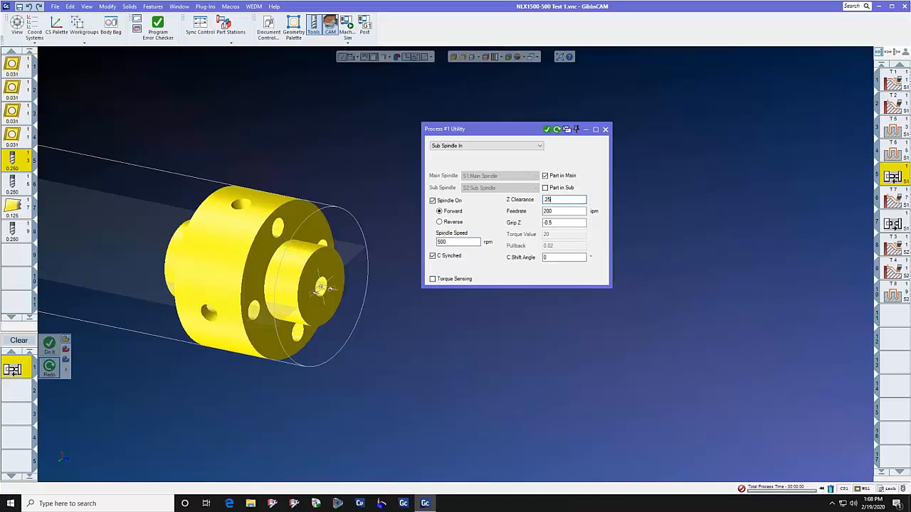
text(.250)
key(Tab)
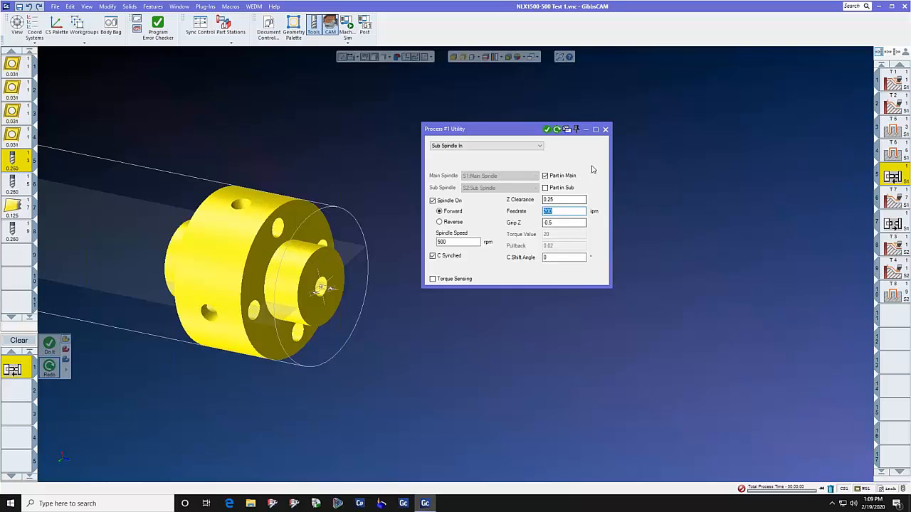
click(606, 130)
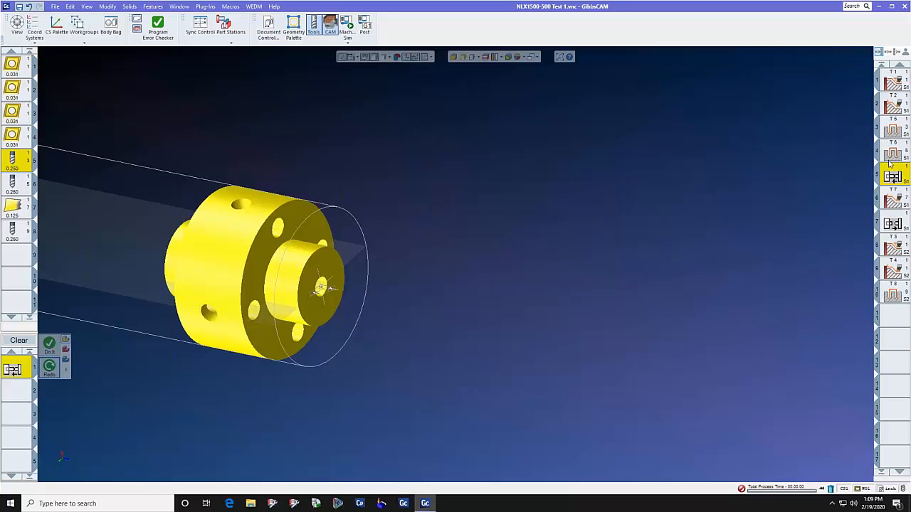
Step: Open and close the settings of the cut-off contour operation and the Sub Spindle Return operation in turn
double_click(893, 200)
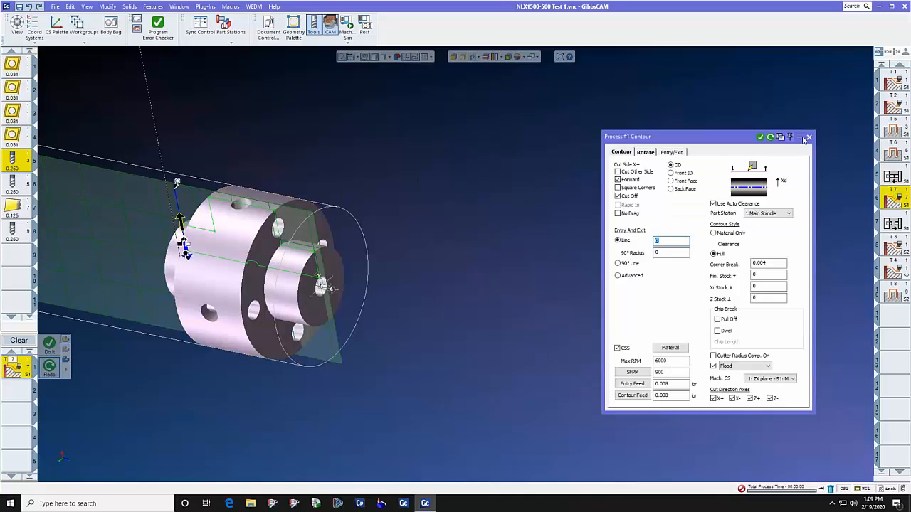
click(809, 137)
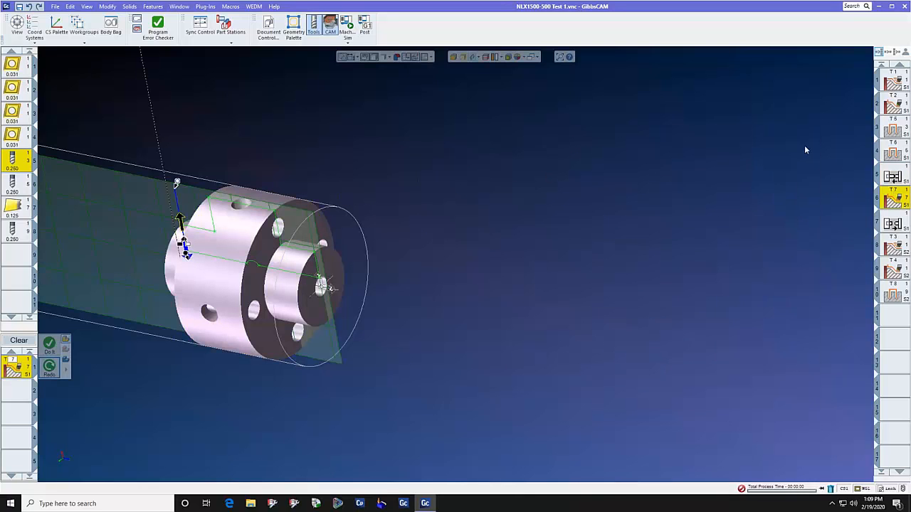
double_click(893, 223)
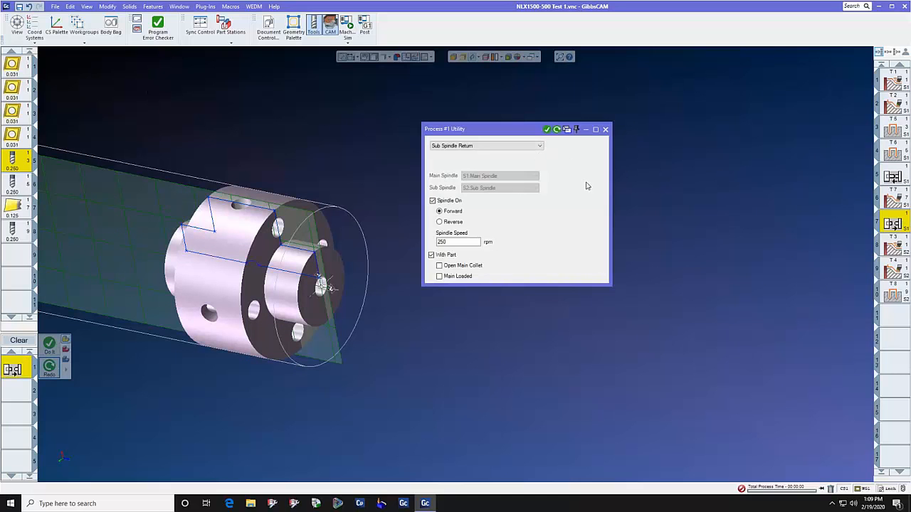
click(605, 128)
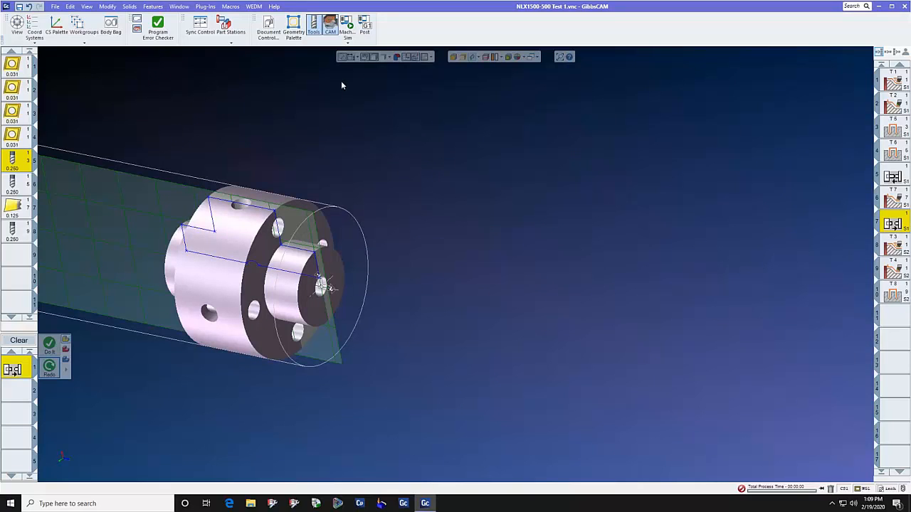
Step: Open the machine simulation, view the machine from the front, run the program's simulation and rewind it to the start
click(347, 23)
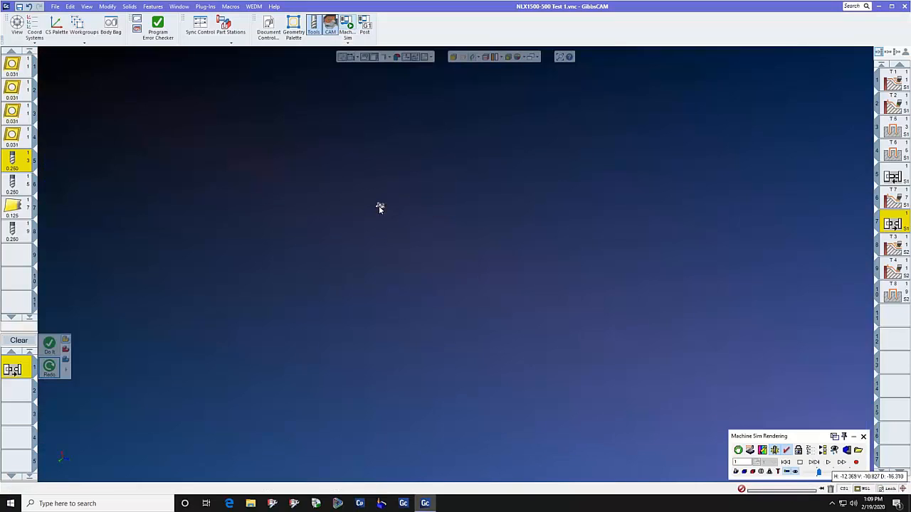
scroll(380, 209, up, 5)
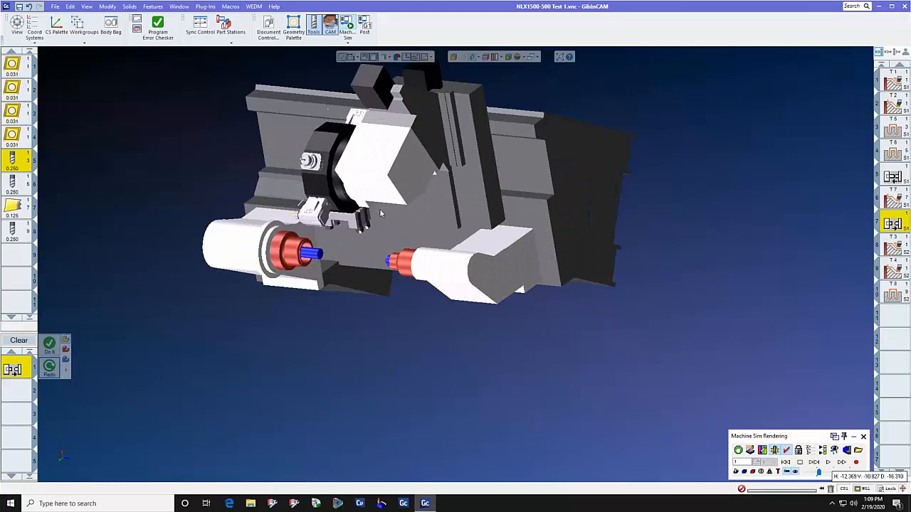
middle_drag(380, 211, 505, 286)
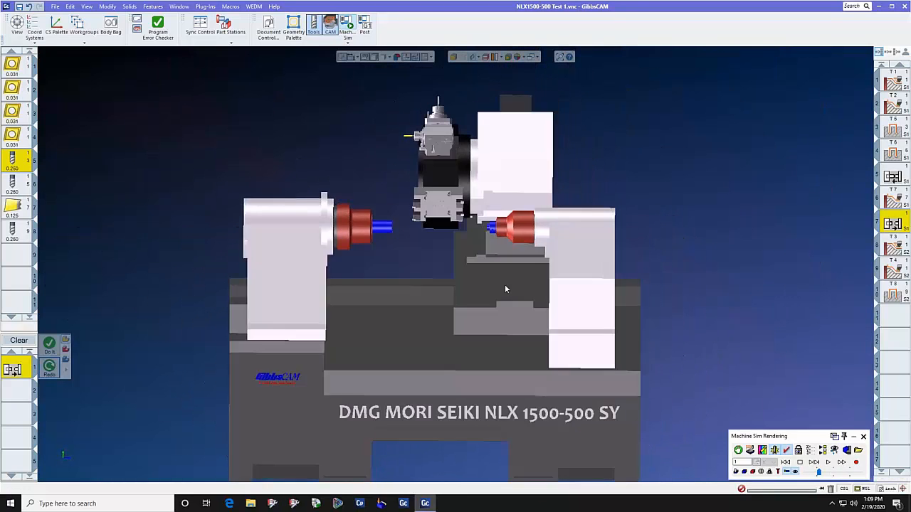
click(801, 463)
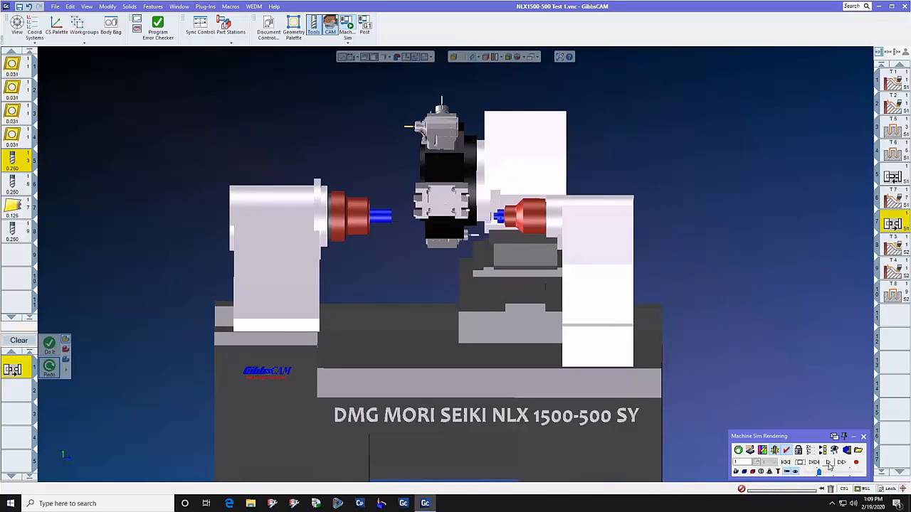
click(828, 462)
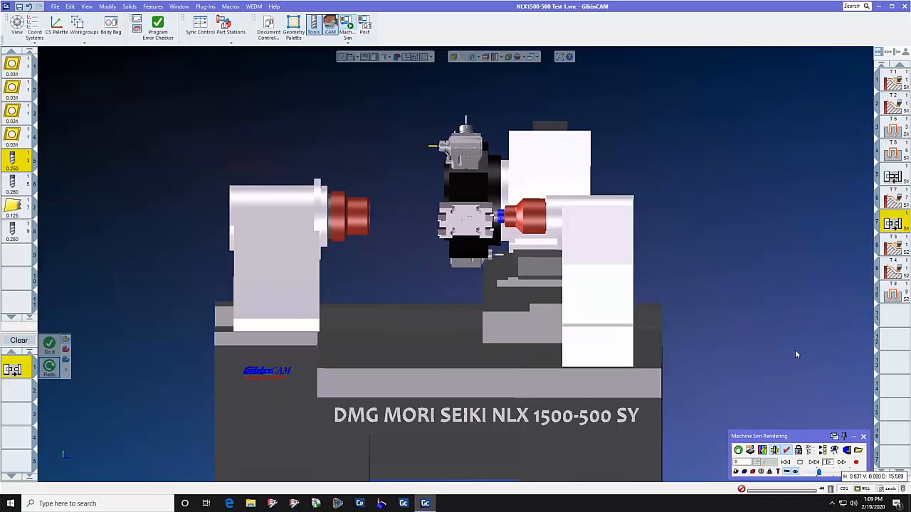
click(786, 463)
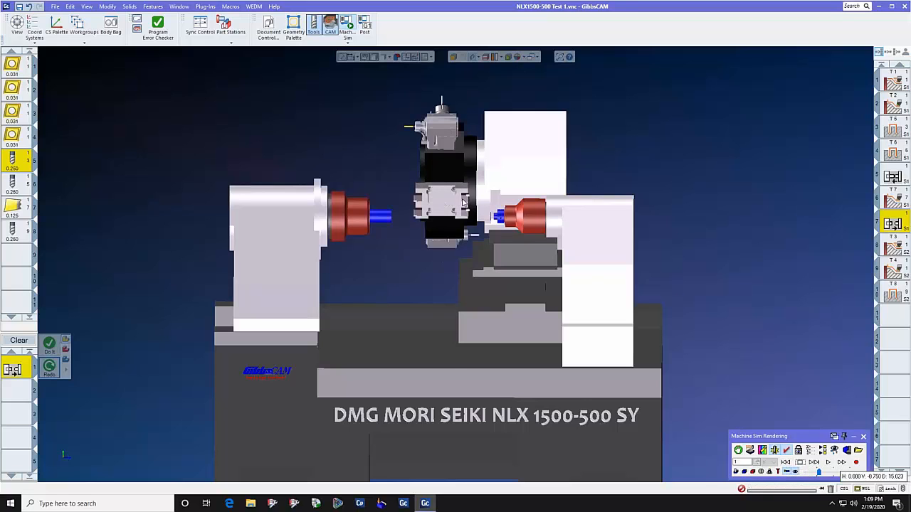
Step: Highlight the four turning tools one by one on the simulated turret to check their positions, and close the machine simulation
scroll(466, 203, up, 3)
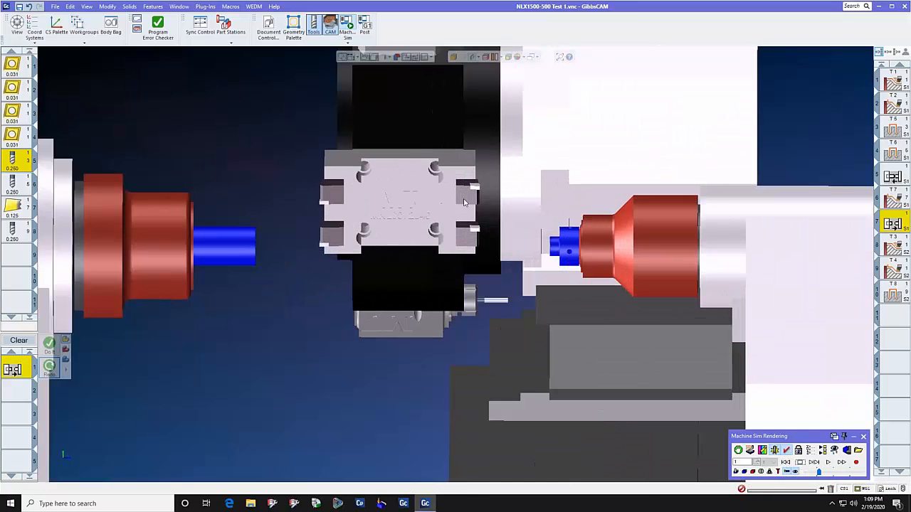
click(19, 74)
scroll(284, 176, down, 1)
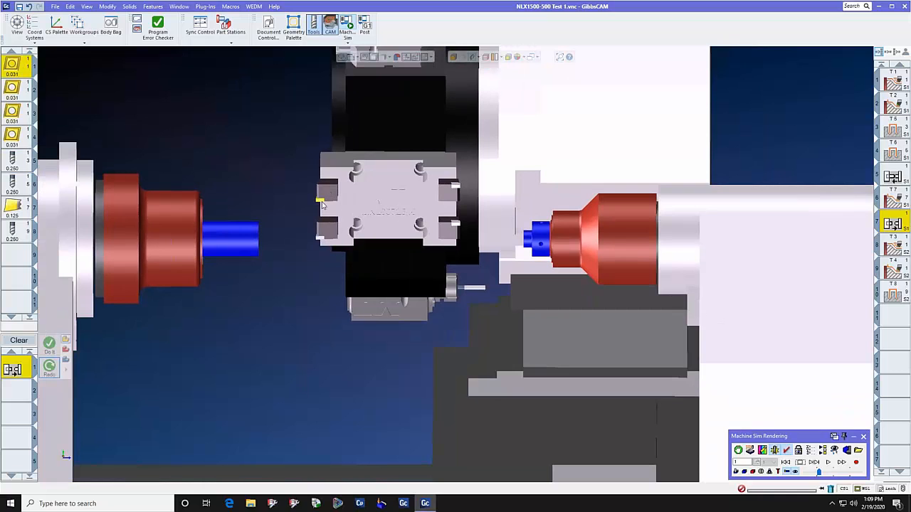
click(22, 91)
scroll(228, 165, down, 1)
scroll(227, 165, up, 1)
click(13, 112)
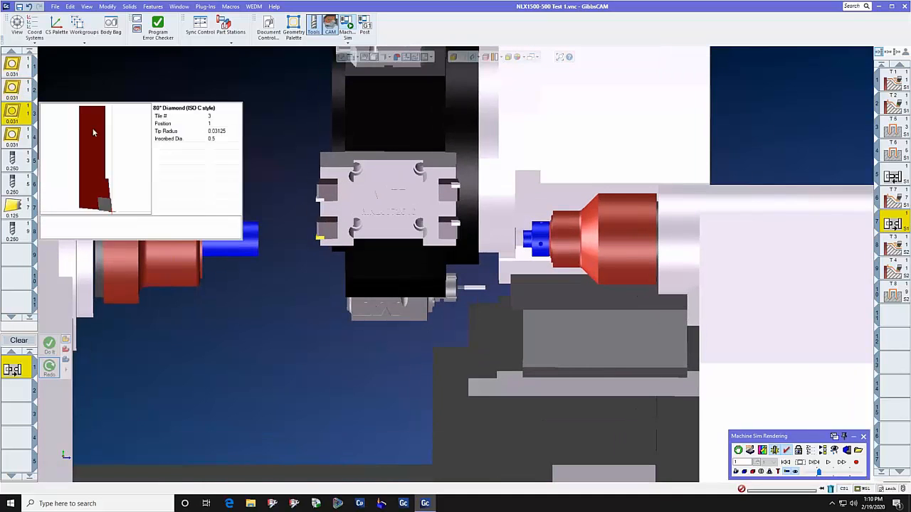
click(12, 135)
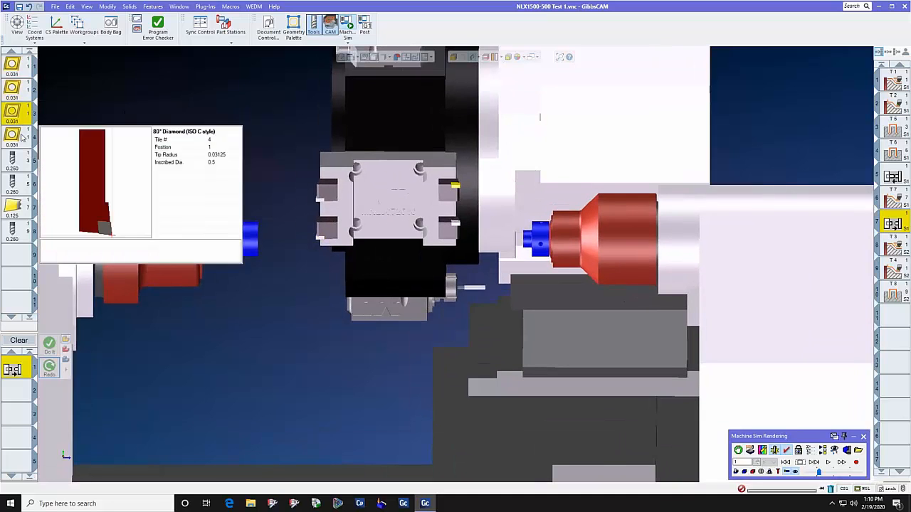
scroll(164, 121, down, 2)
scroll(165, 119, up, 2)
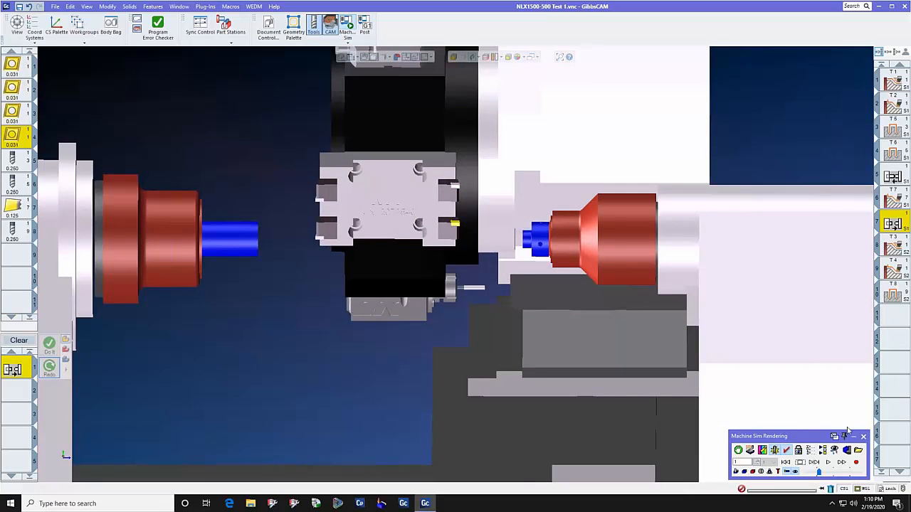
click(863, 437)
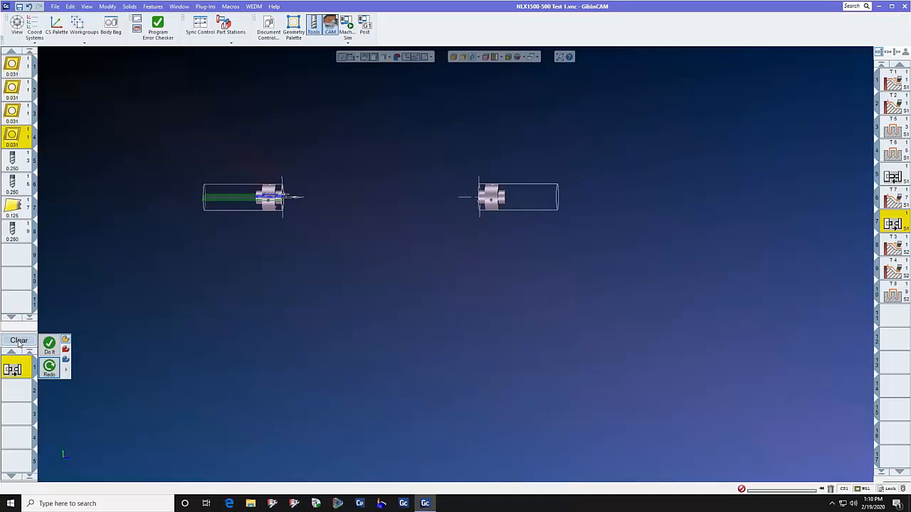
Step: Create a Parts Catcher In utility operation for S1:Main Spindle
double_click(14, 371)
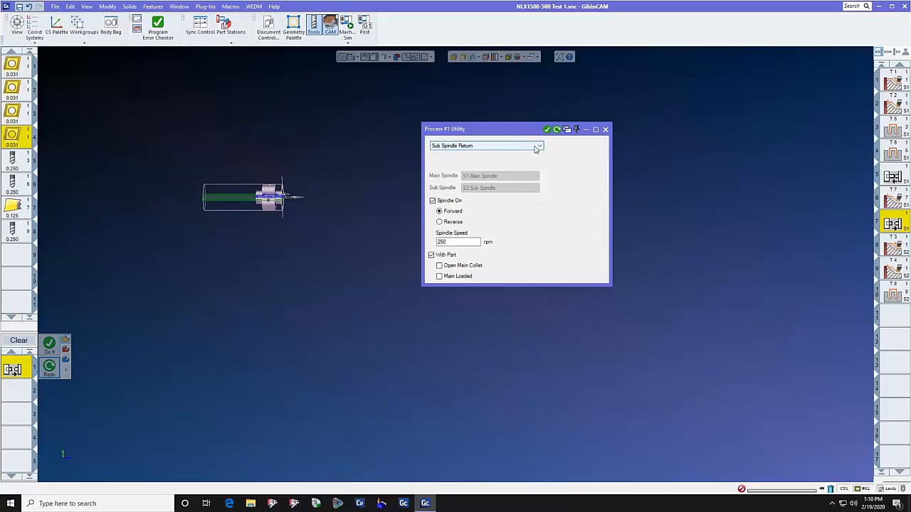
click(538, 146)
click(506, 186)
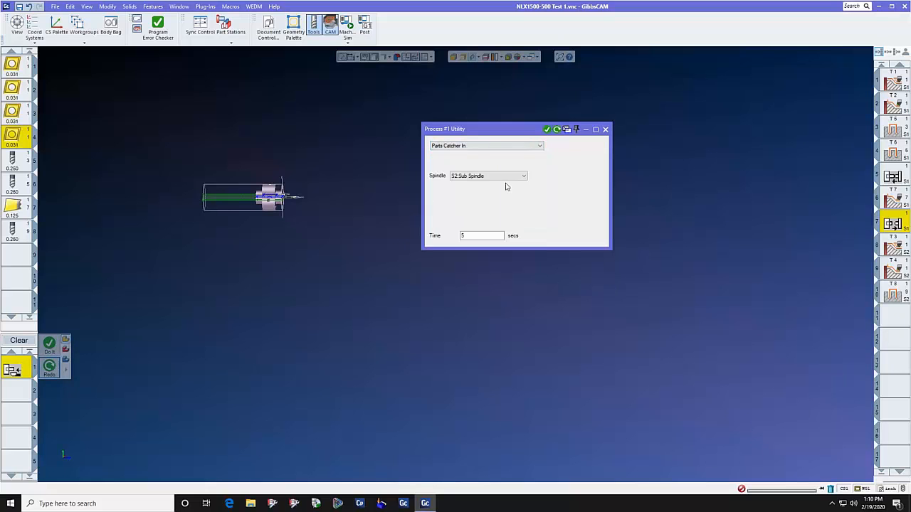
click(523, 176)
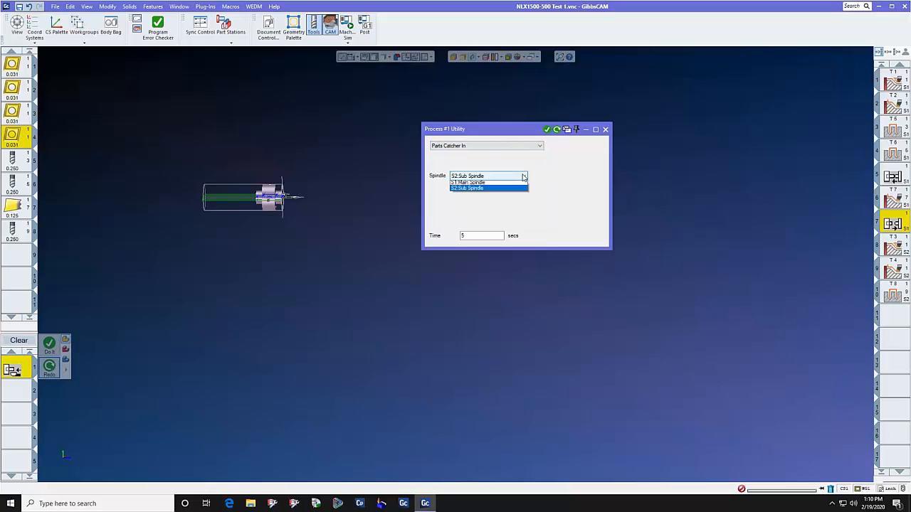
click(521, 185)
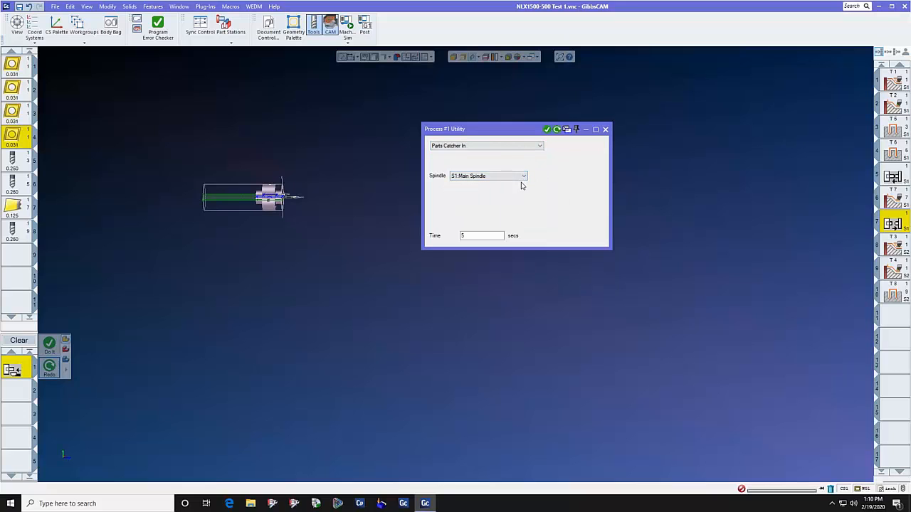
click(546, 130)
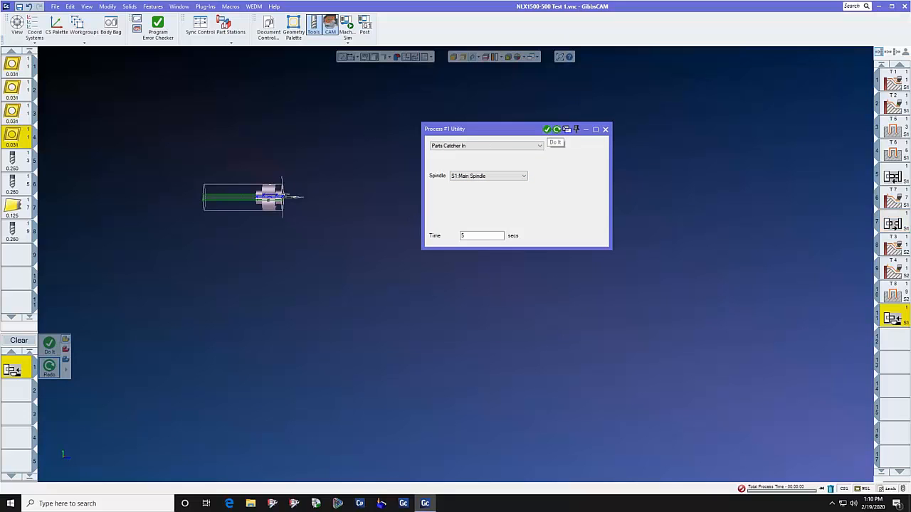
Step: Create an Unload Spindle utility operation using the Part Catcher type on S1:Main Spindle
click(541, 148)
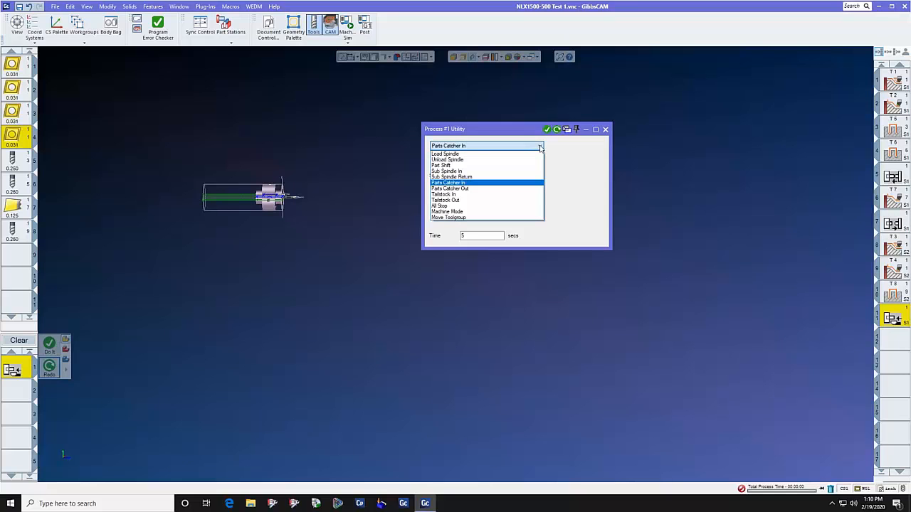
click(524, 159)
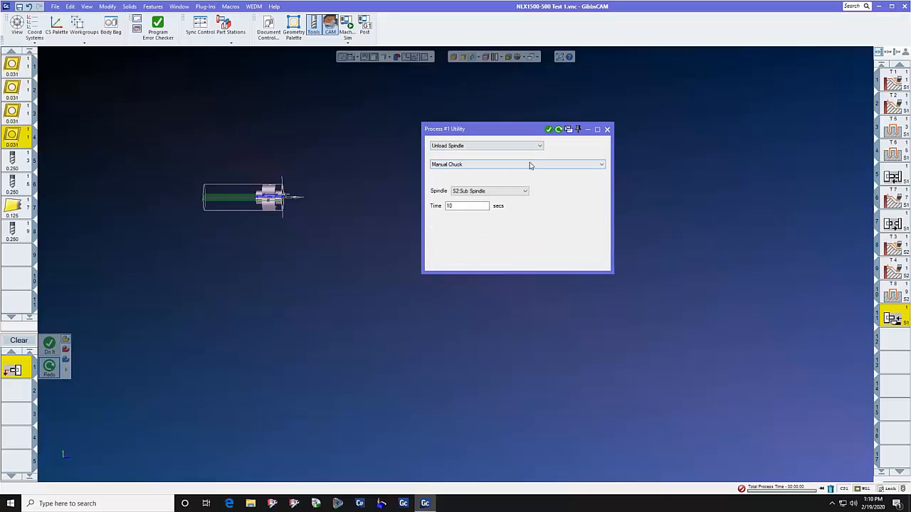
click(530, 165)
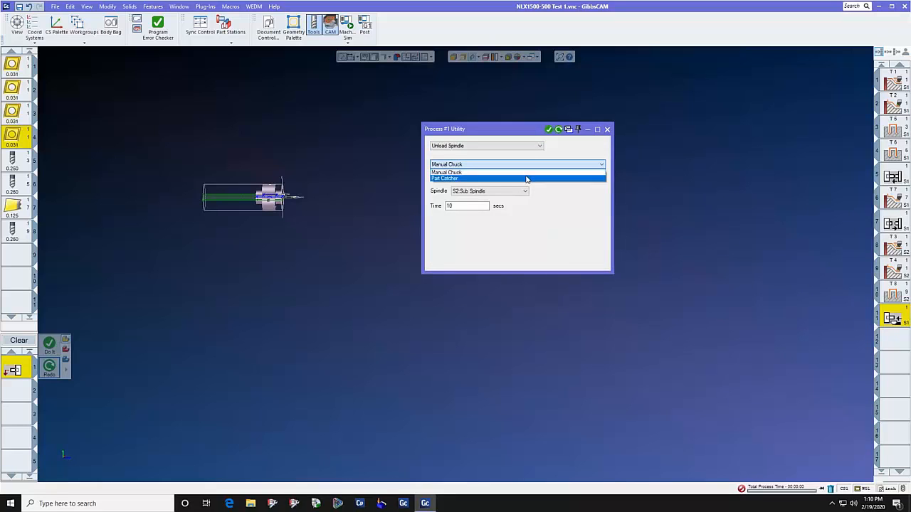
click(527, 178)
click(527, 192)
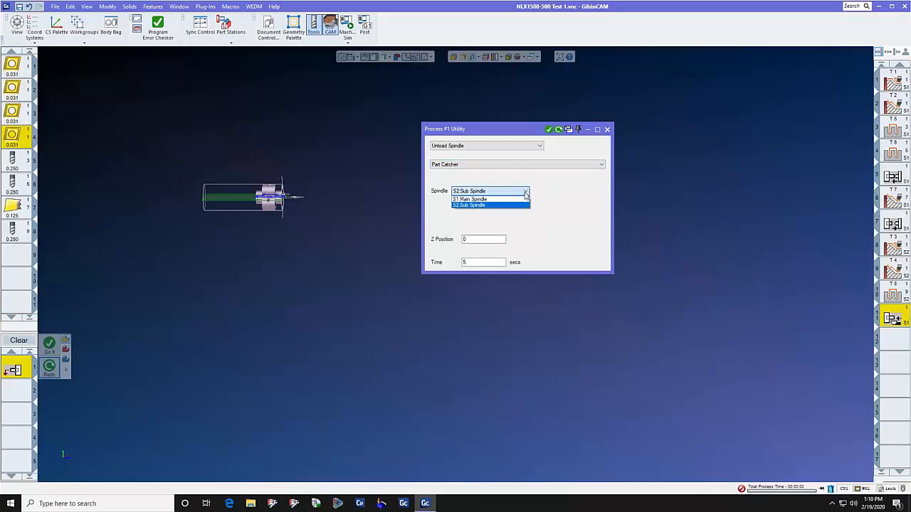
click(528, 200)
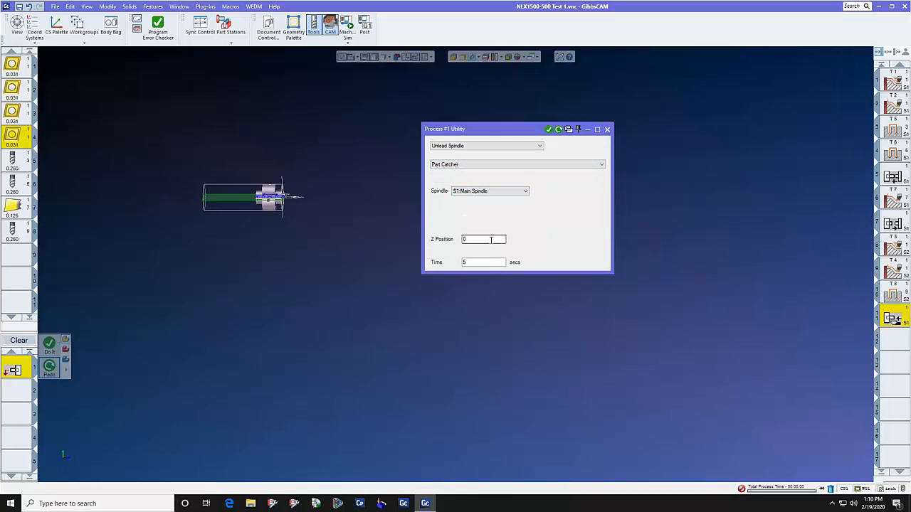
click(548, 130)
Step: Create a Parts Catcher Out utility operation for S1:Main Spindle with Spindle Unloaded enabled, and close the process settings
click(539, 146)
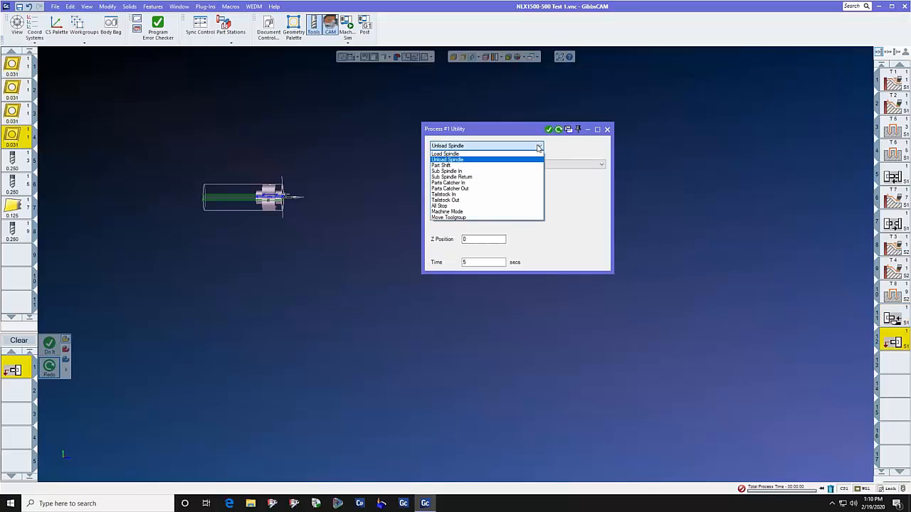
click(525, 188)
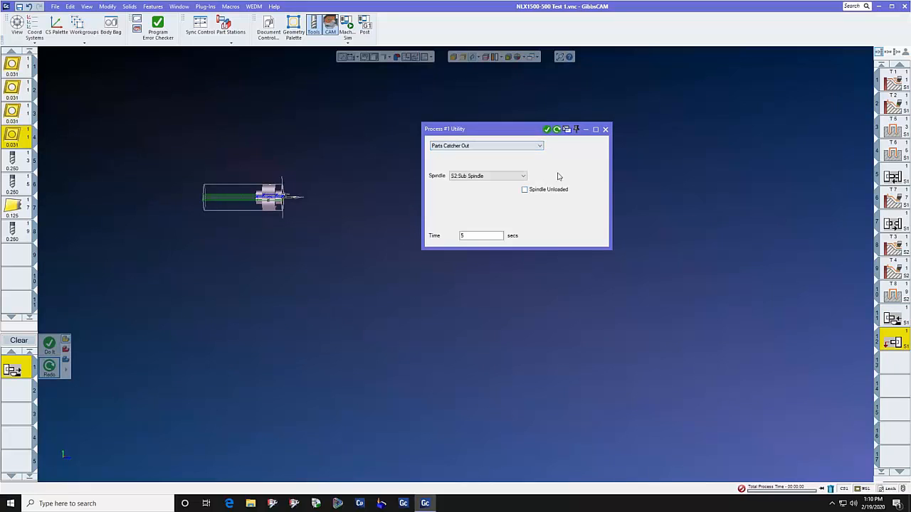
click(523, 176)
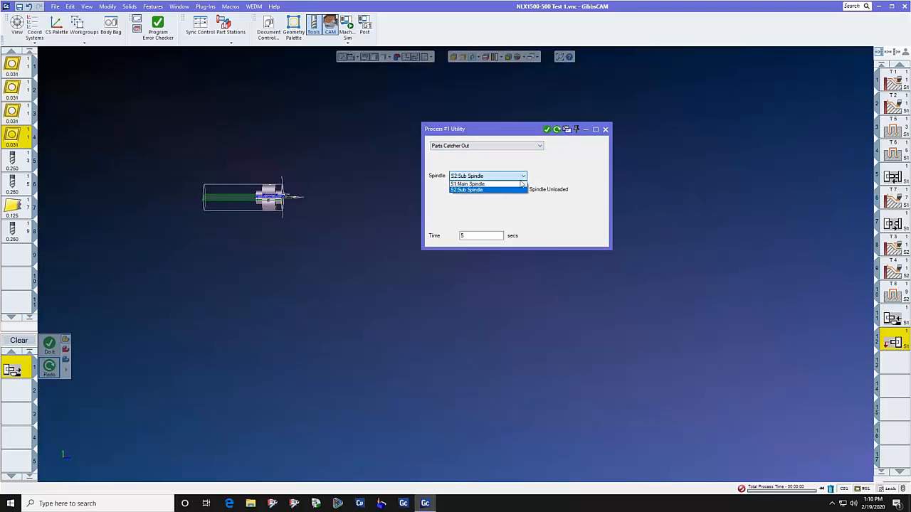
click(521, 184)
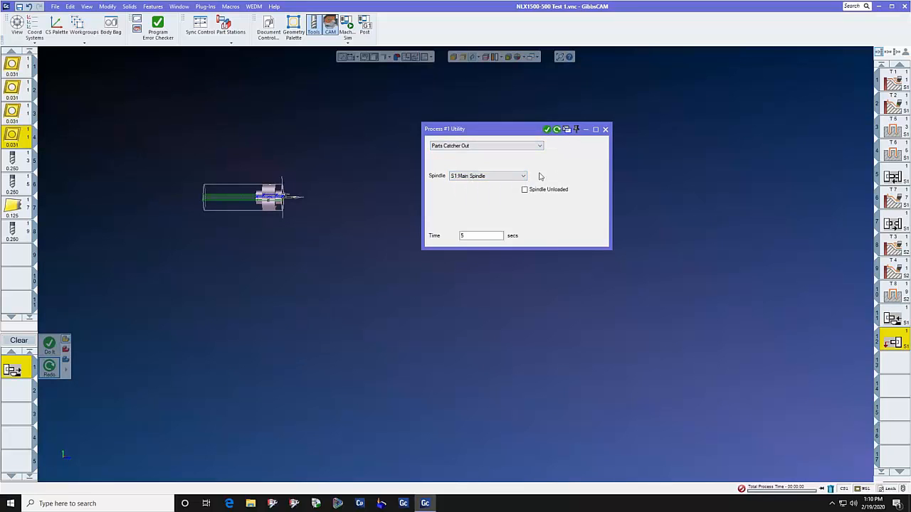
click(525, 190)
click(546, 130)
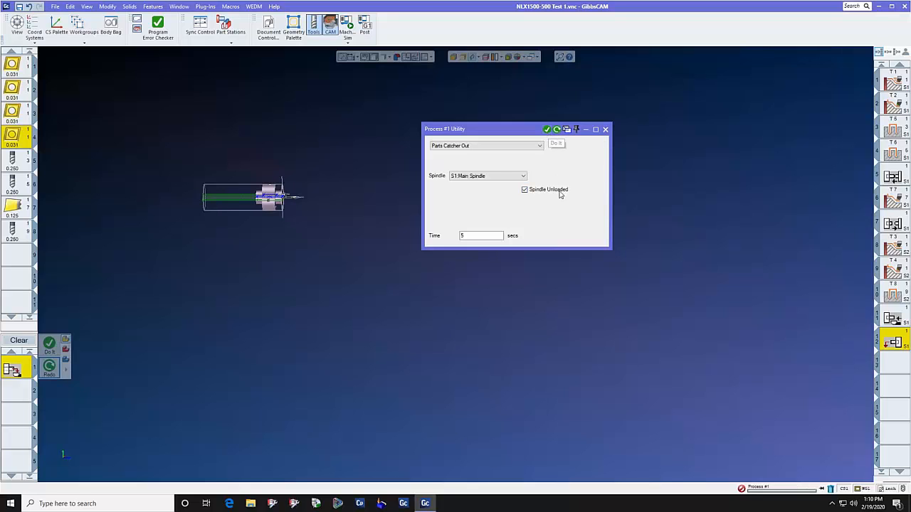
click(606, 130)
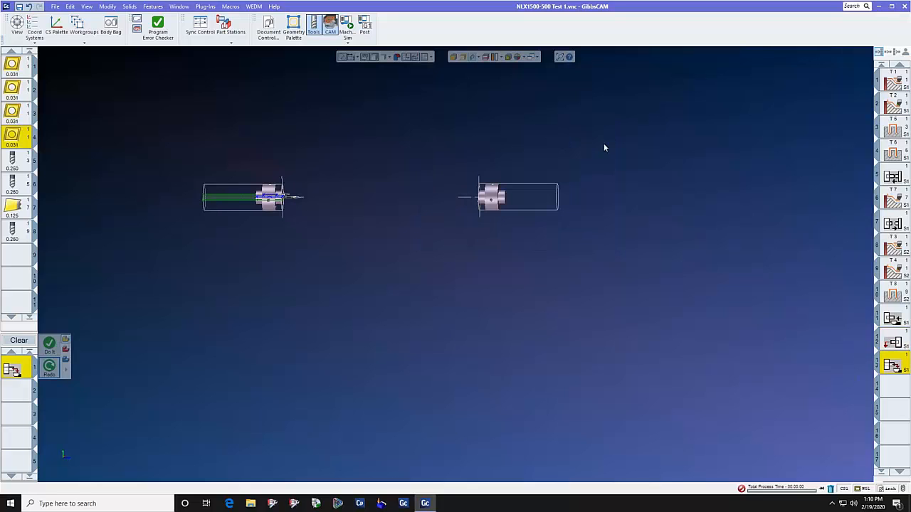
Step: Run the machine simulation again with the parts catcher operations added, and close it
click(347, 24)
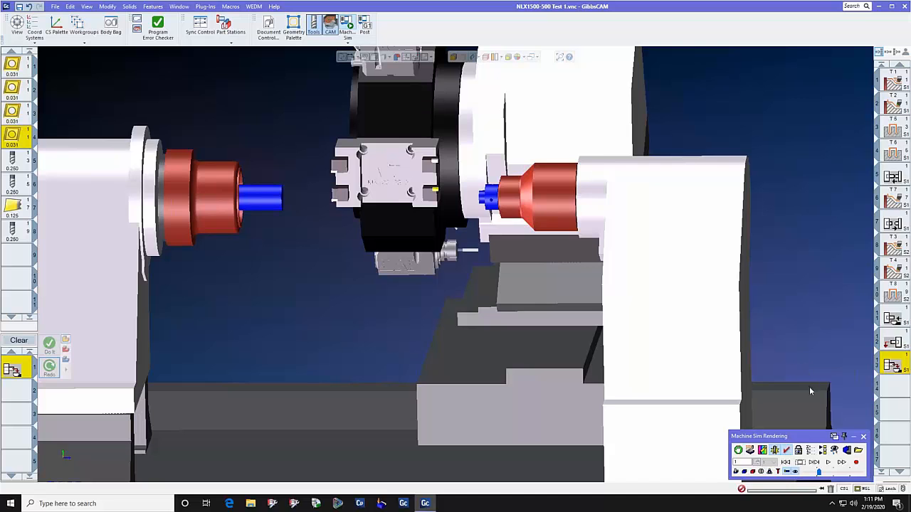
click(827, 462)
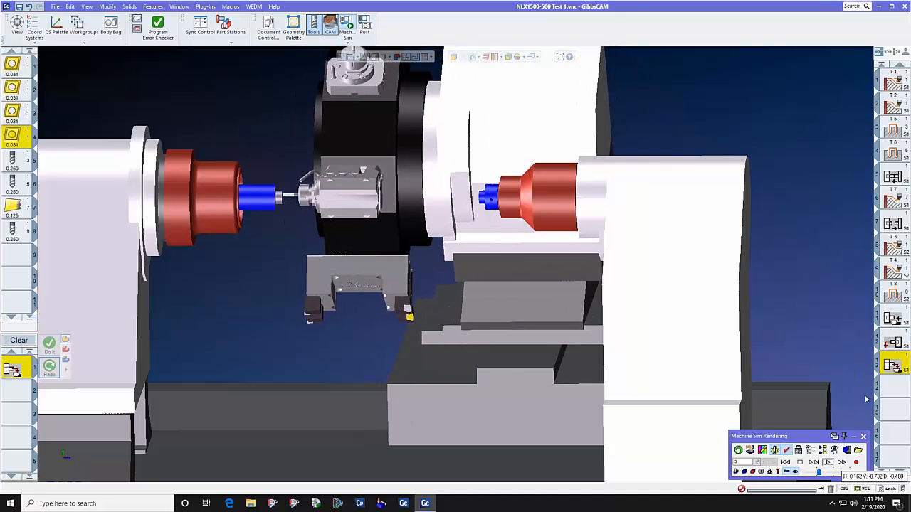
click(863, 436)
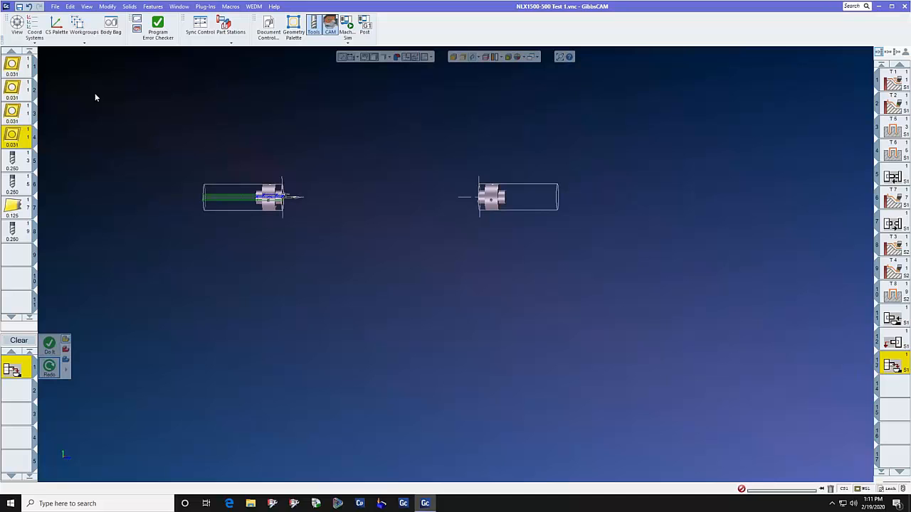
Step: Open the recent part MTM Test 1.vnc without saving changes to the current part, and open its machine simulation
click(55, 6)
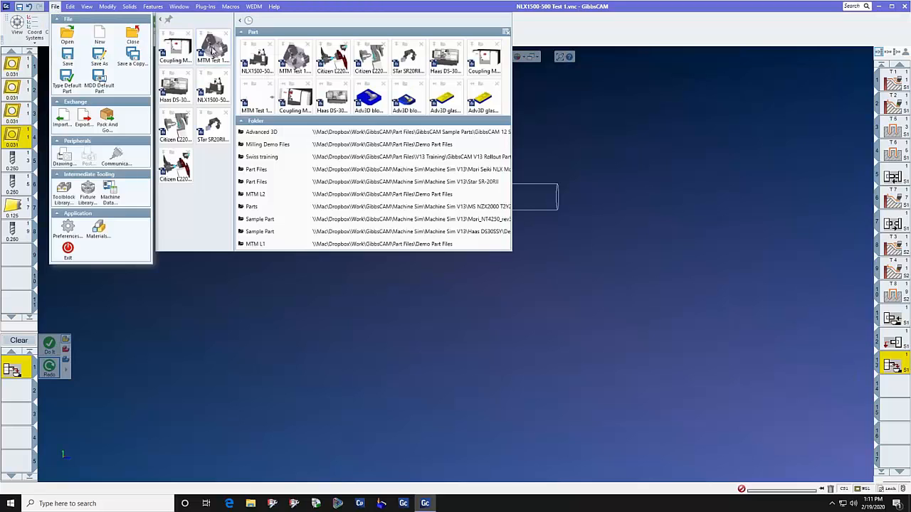
click(210, 52)
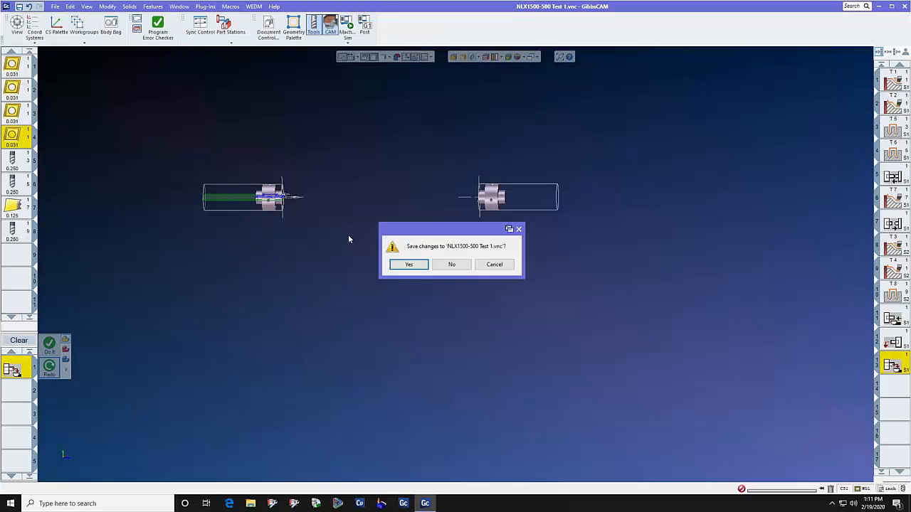
click(451, 264)
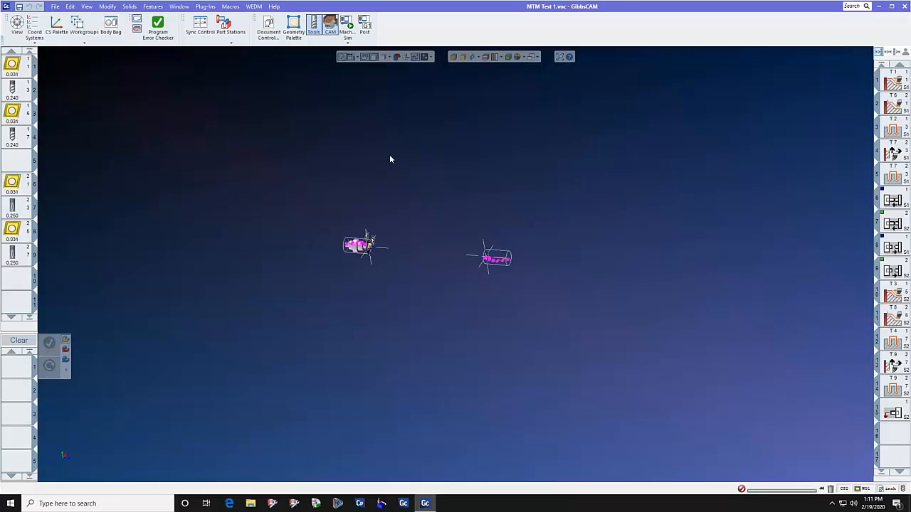
click(347, 25)
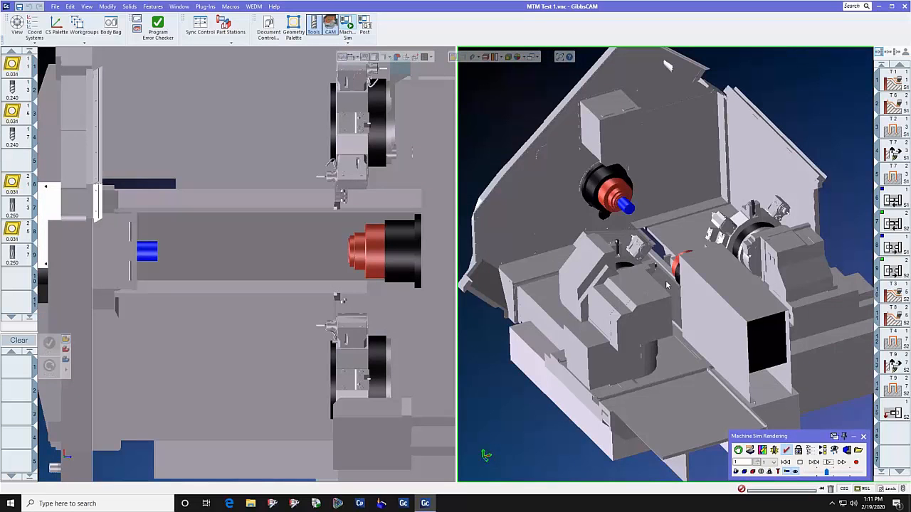
Step: Display the Sync Control flow chart over the machine view and play the machine simulation from operation 1 through to the end
middle_drag(666, 282, 654, 290)
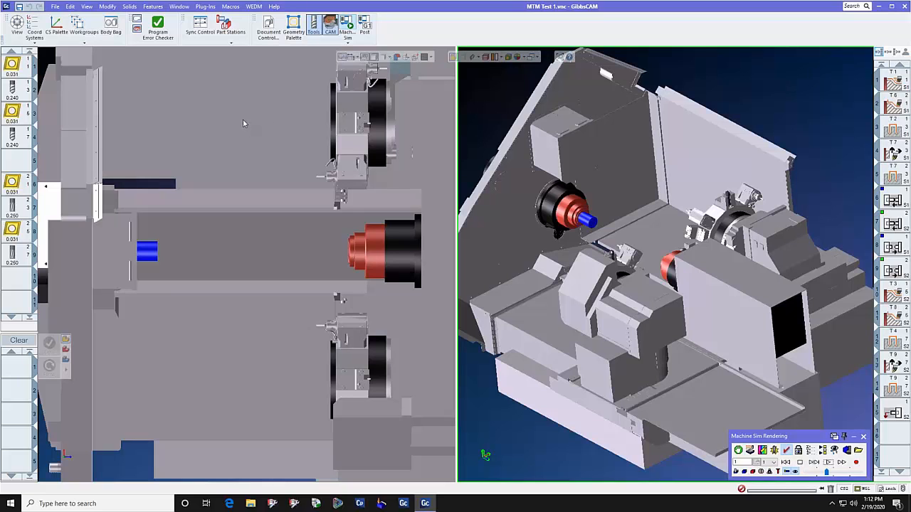
click(203, 29)
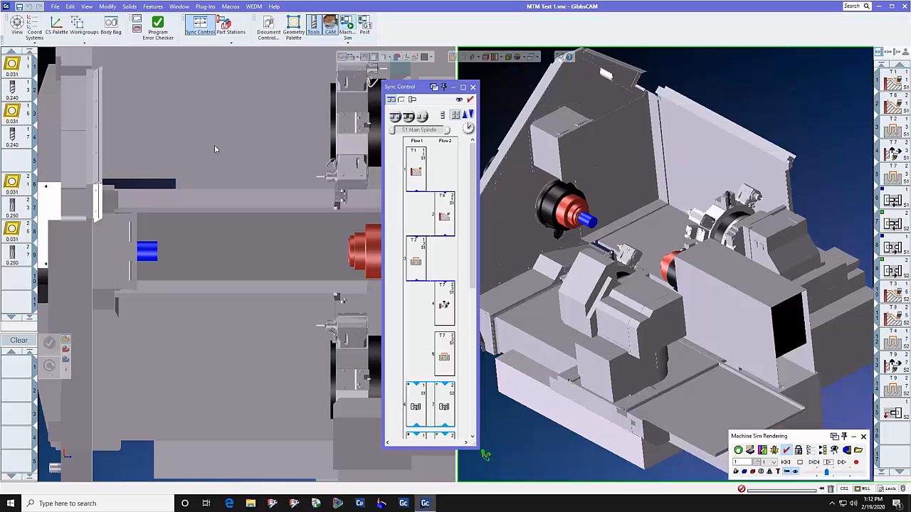
mouse_move(422, 87)
mouse_down()
mouse_move(370, 94)
mouse_move(437, 96)
mouse_up()
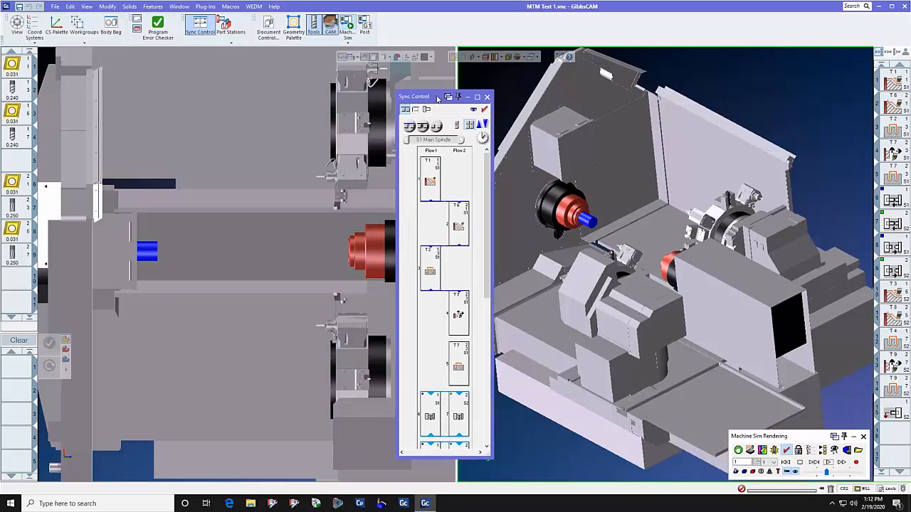
click(815, 462)
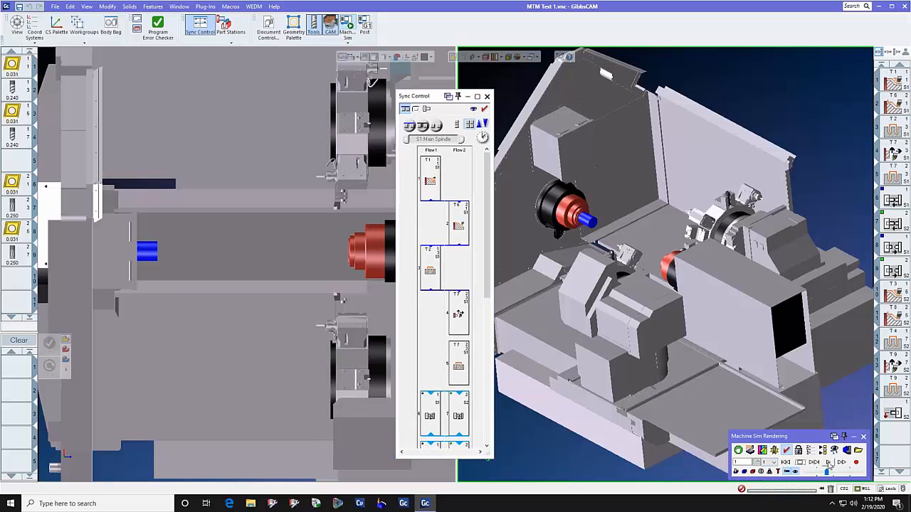
click(827, 463)
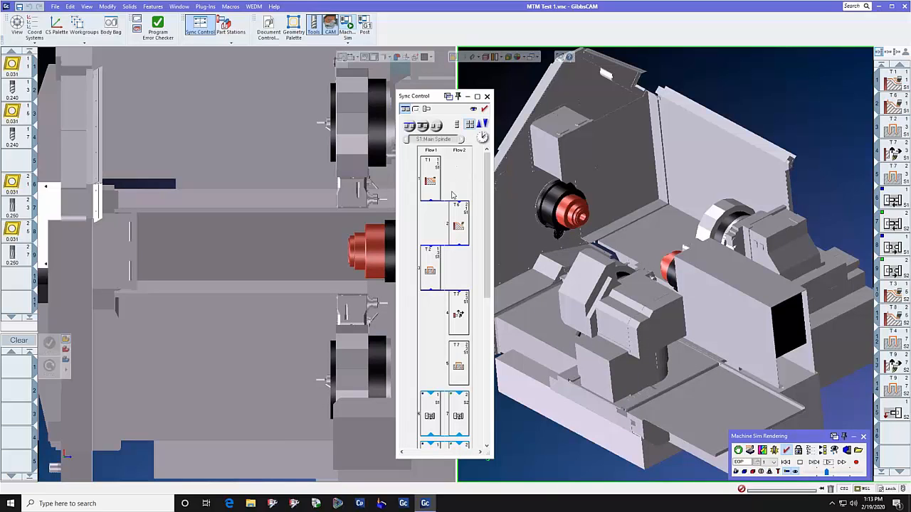
Step: Rewind and replay the machine simulation, and run the program error check on the synchronized operations
click(785, 463)
click(828, 464)
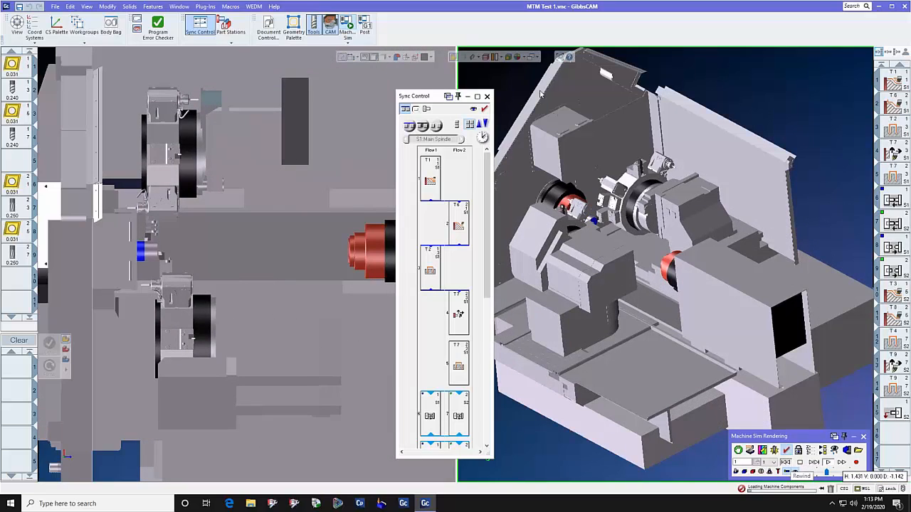
click(485, 109)
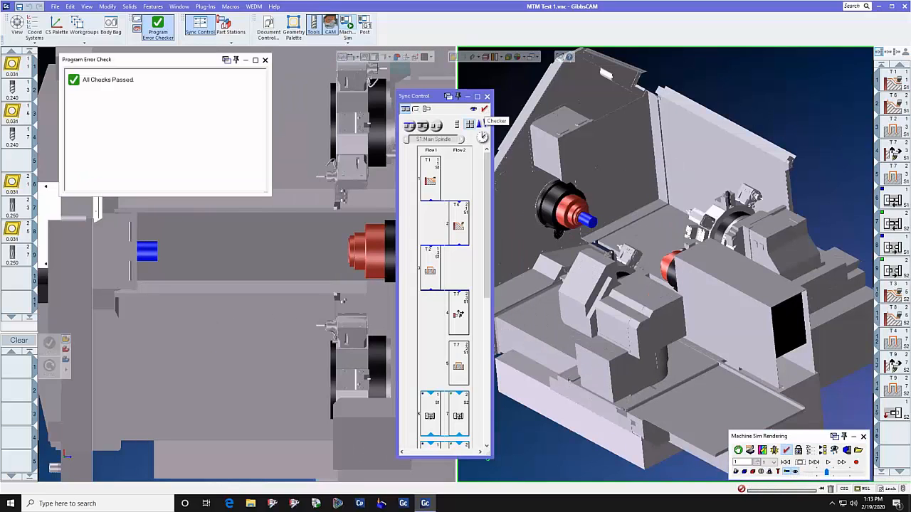
Step: Remove the sync between operations 1 and 2 in Flow 1 and Flow 2, and rerun the program error check
click(430, 186)
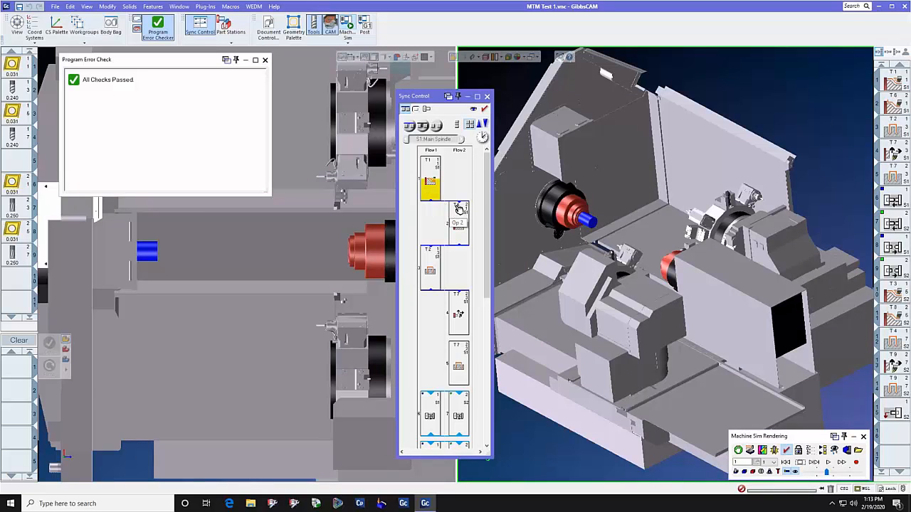
ctrl+click(459, 217)
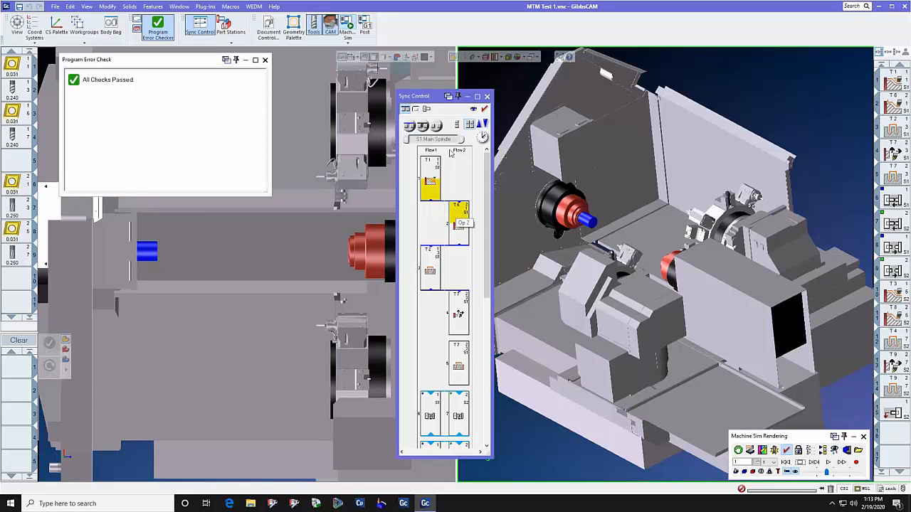
click(437, 127)
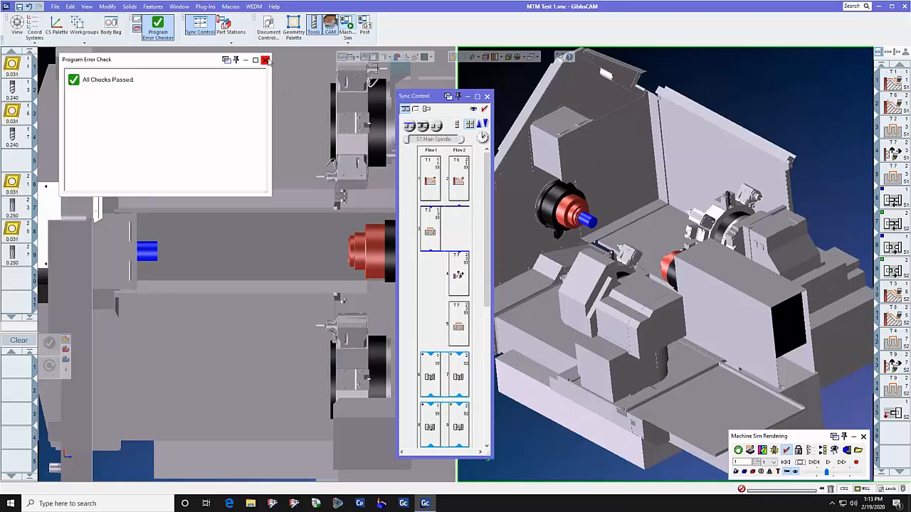
click(264, 59)
click(484, 109)
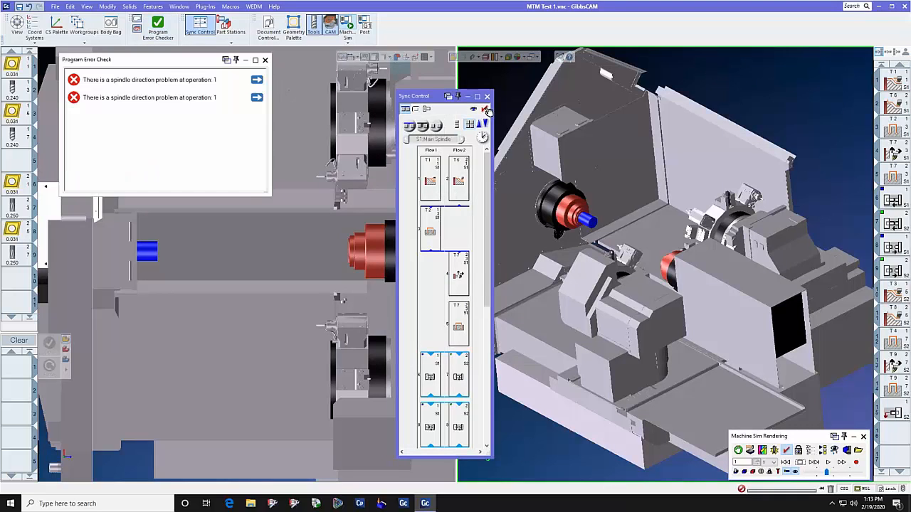
Step: Close the error check and play the simulation from the start with operations 1 and 2 unsynchronized
click(265, 60)
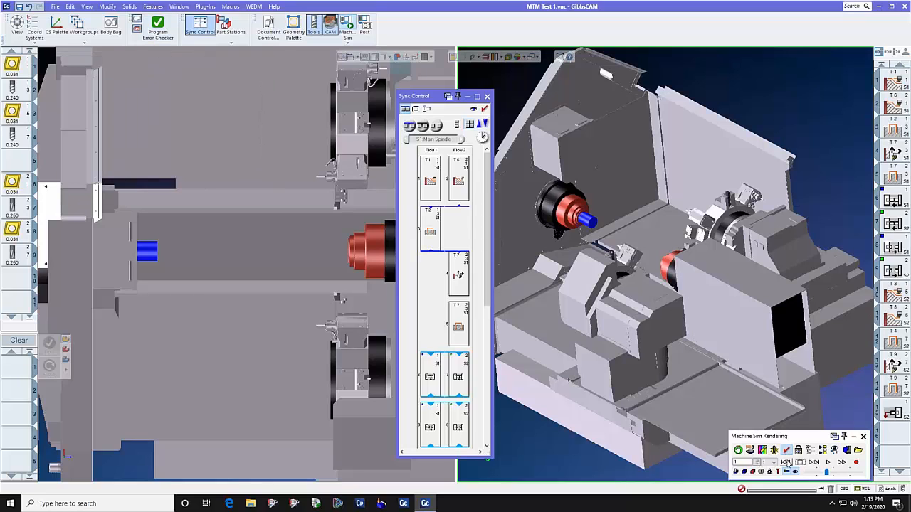
click(786, 462)
click(829, 463)
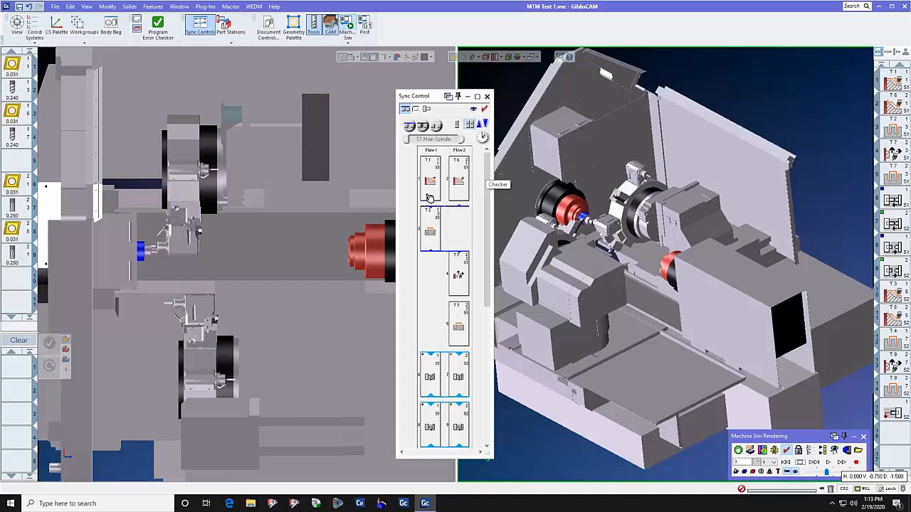
Step: Restore the sync between operations 1 and 2, rerun the program error check, and close its results
click(460, 169)
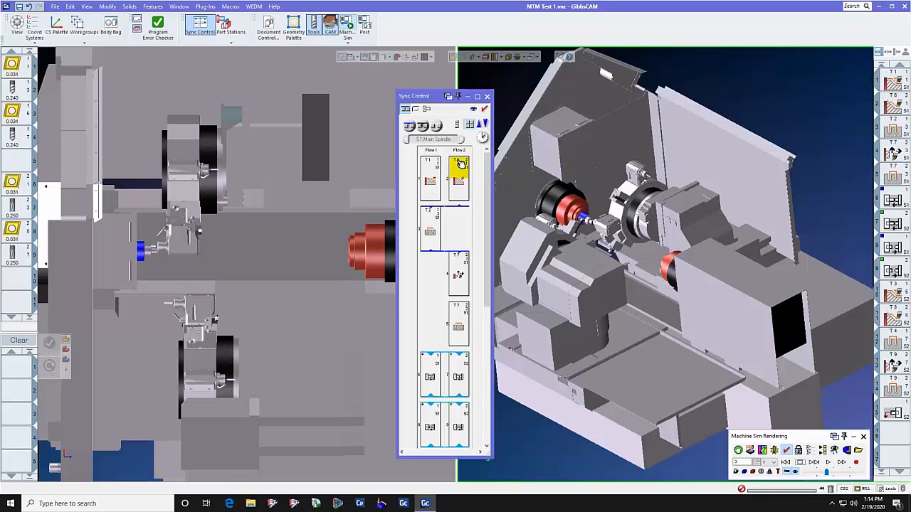
ctrl+click(431, 197)
click(410, 127)
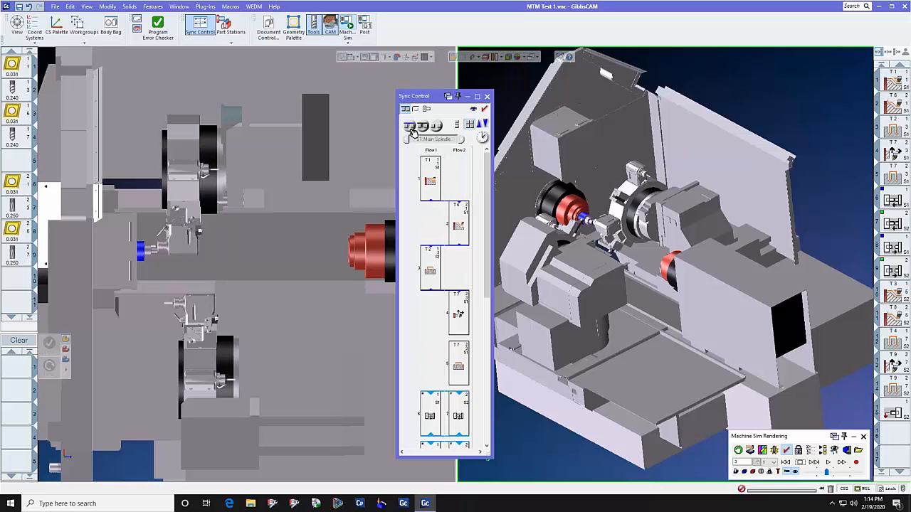
click(485, 109)
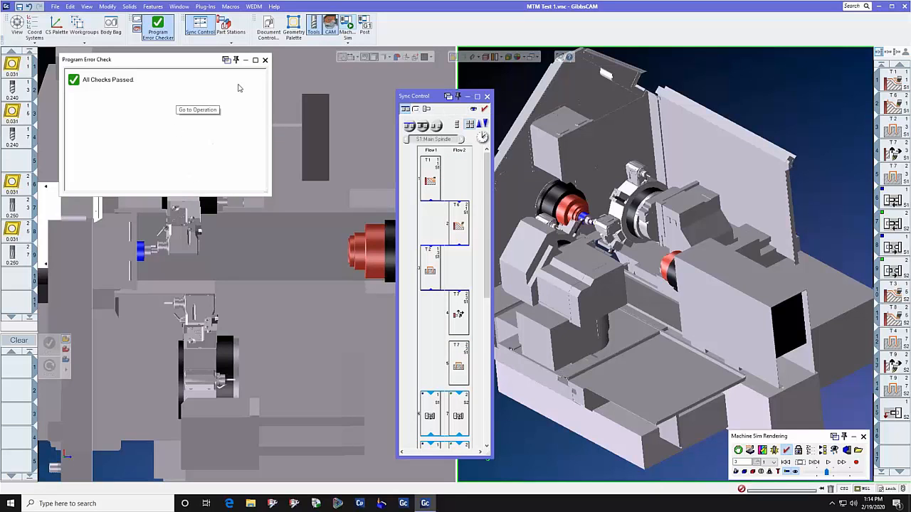
click(264, 60)
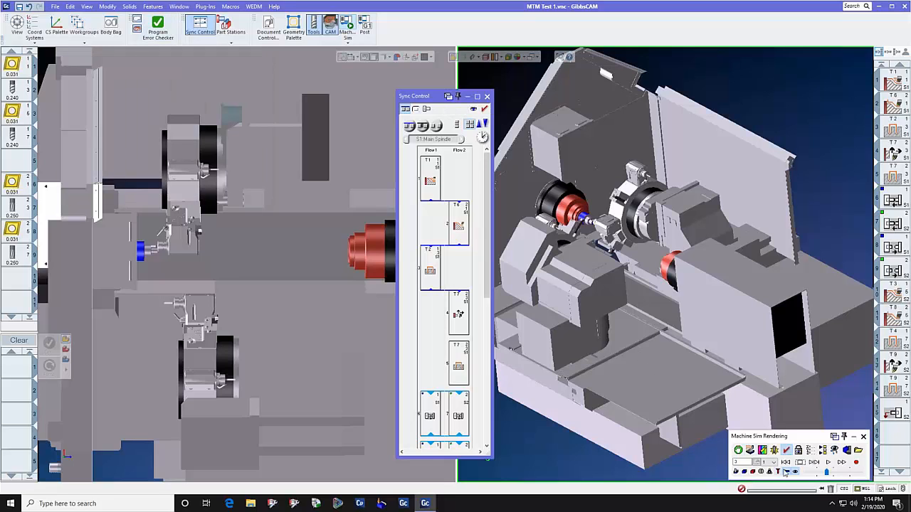
Step: Return the simulation to operation 1, remove the sync between operations 3 and 4, and check the program for errors
click(822, 464)
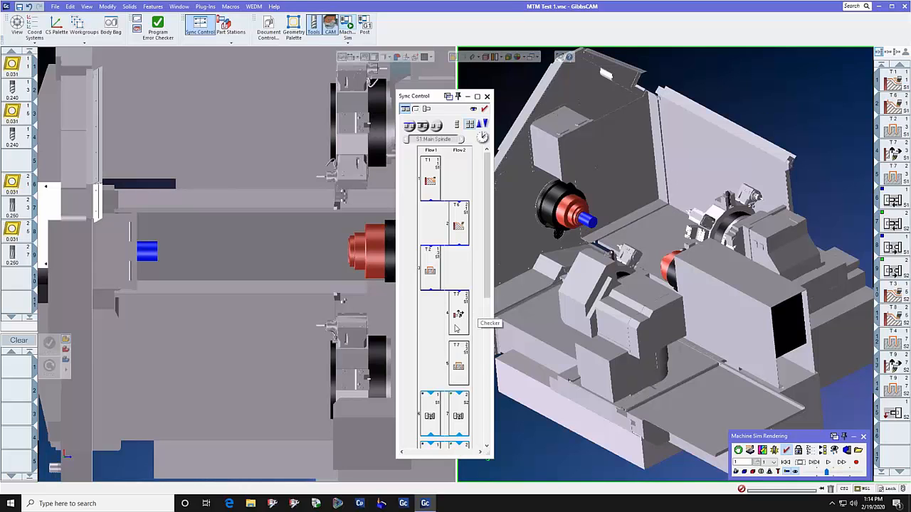
click(431, 284)
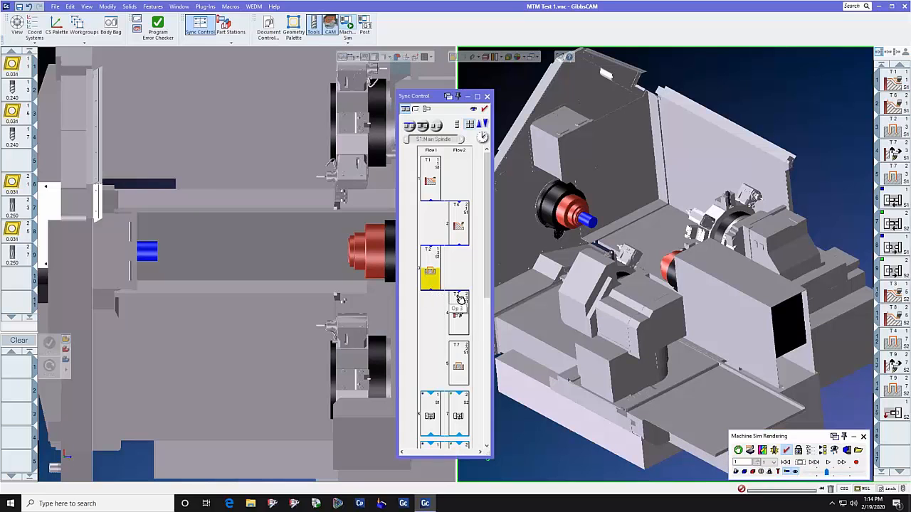
shift+click(459, 310)
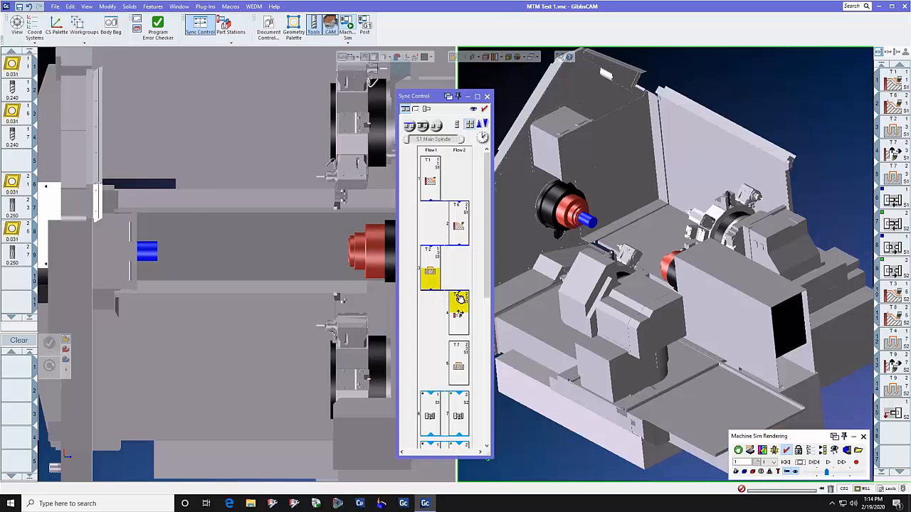
click(437, 126)
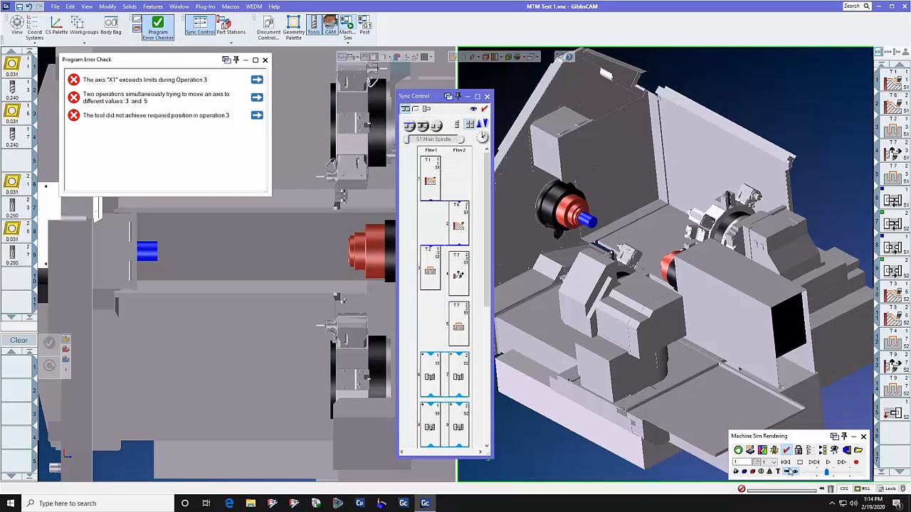
Step: Play the simulation with clash and gouge detection enabled, stop it, and close the Clash/Gouge Console
click(841, 464)
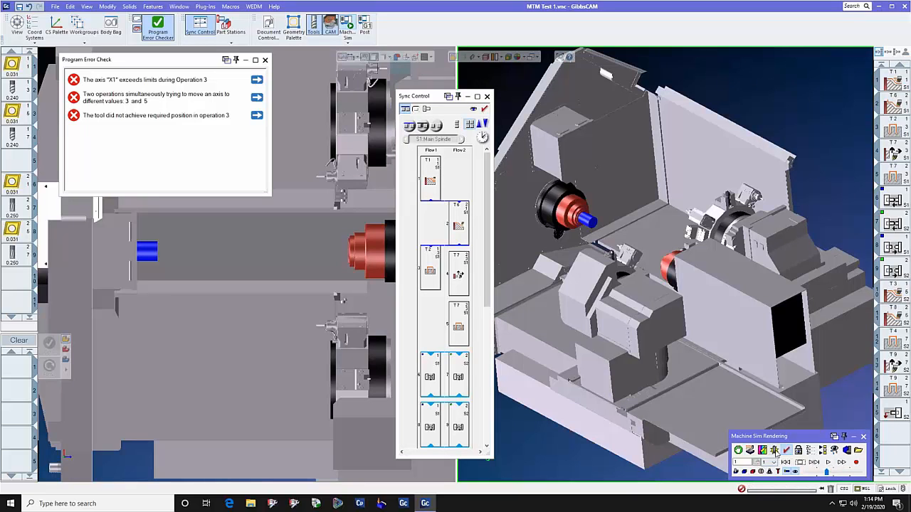
click(828, 462)
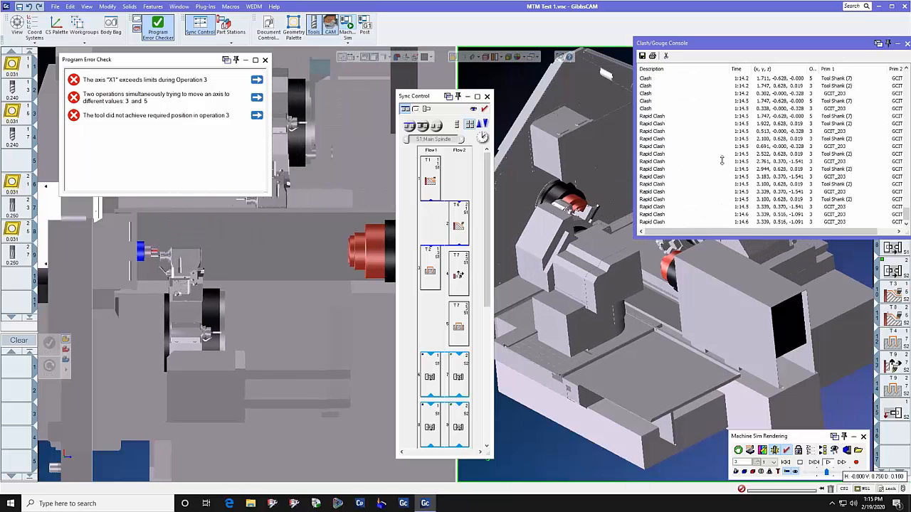
click(800, 463)
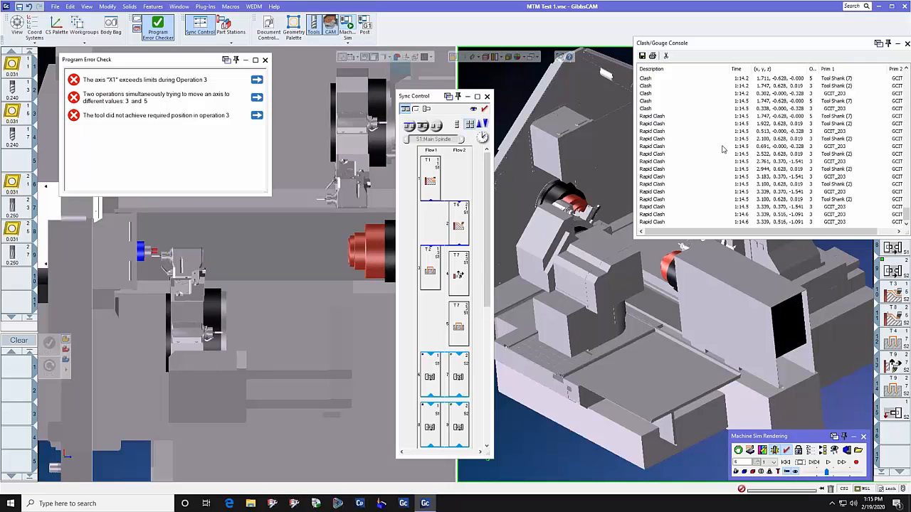
click(907, 44)
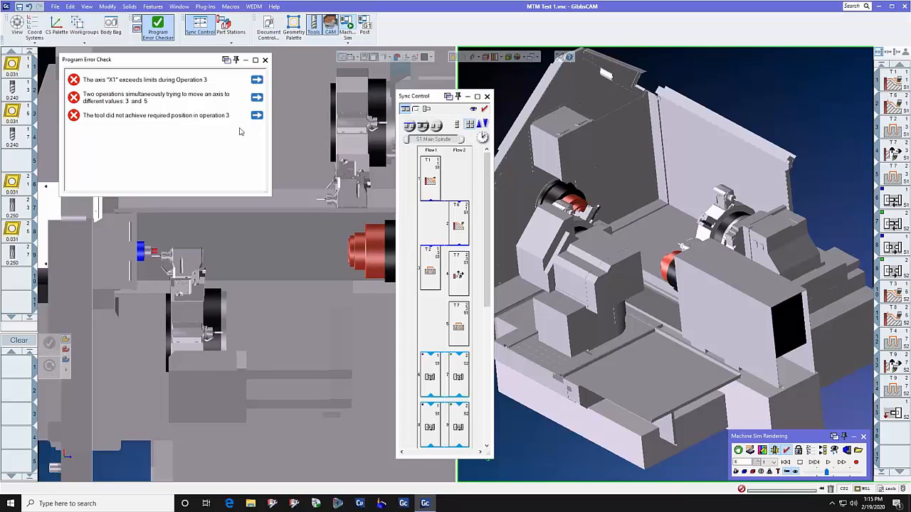
Step: Restore the sync between operations 3 and 4, rerun the program error check, and close its results
click(430, 286)
click(460, 265)
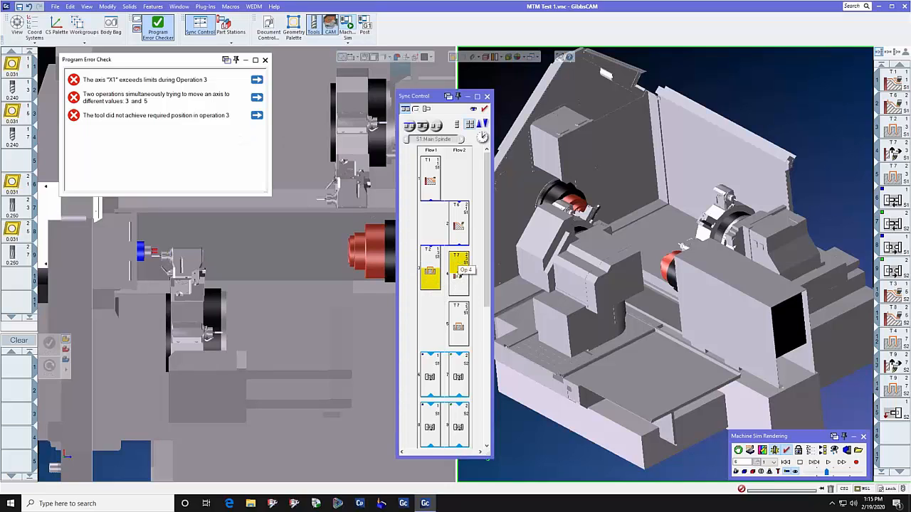
click(410, 127)
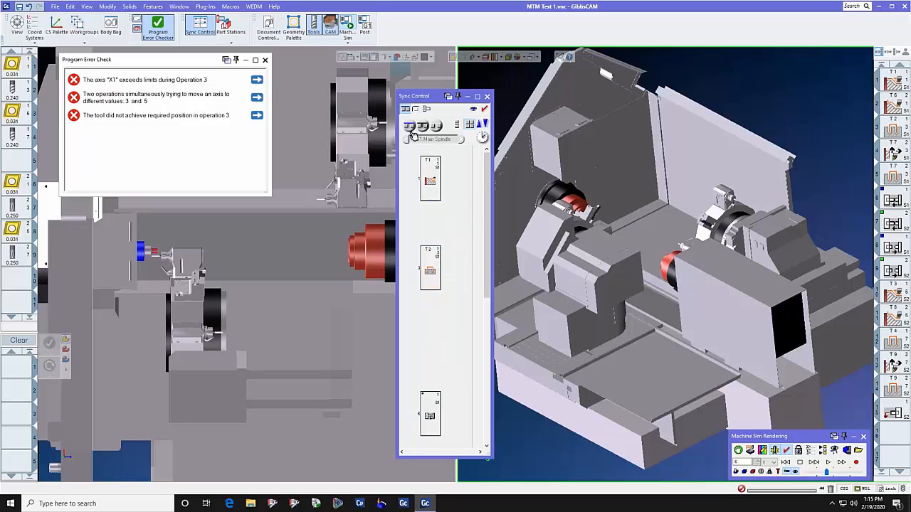
click(265, 60)
click(485, 110)
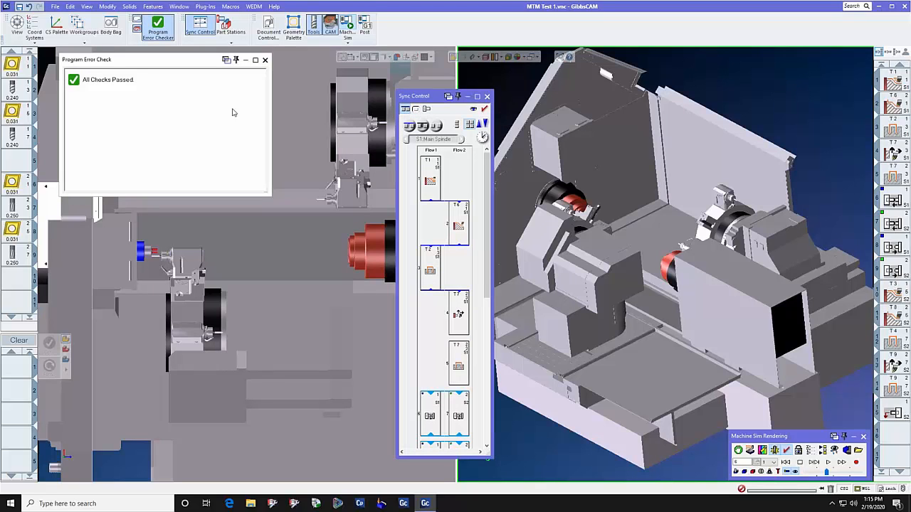
click(265, 60)
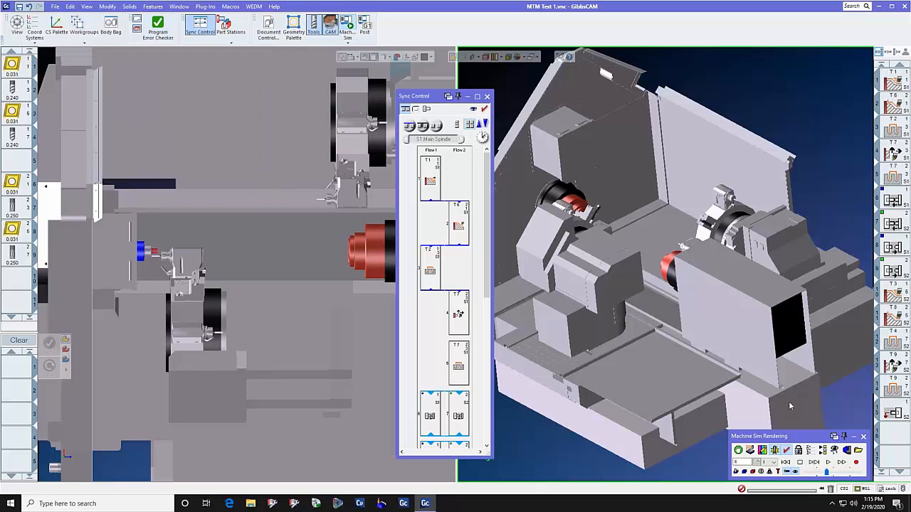
Step: Replay the machine simulation with the restored syncs and close Sync Control
click(830, 464)
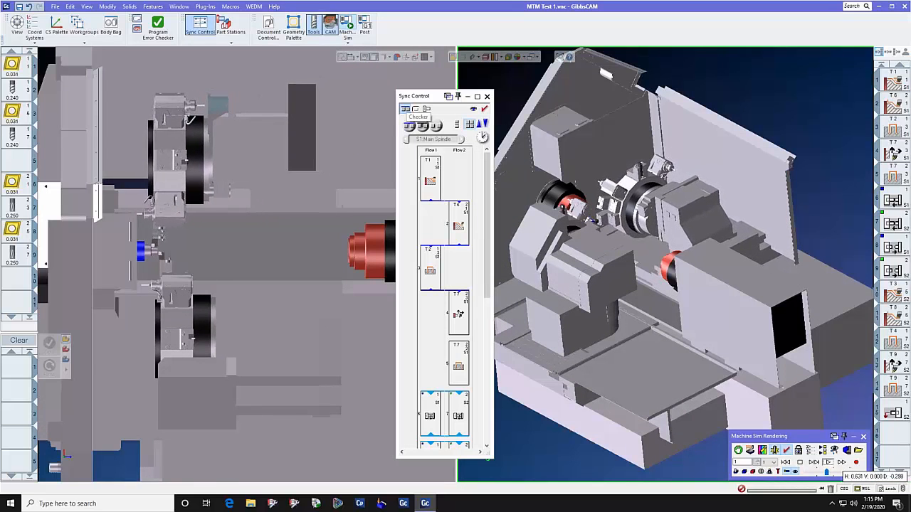
click(488, 97)
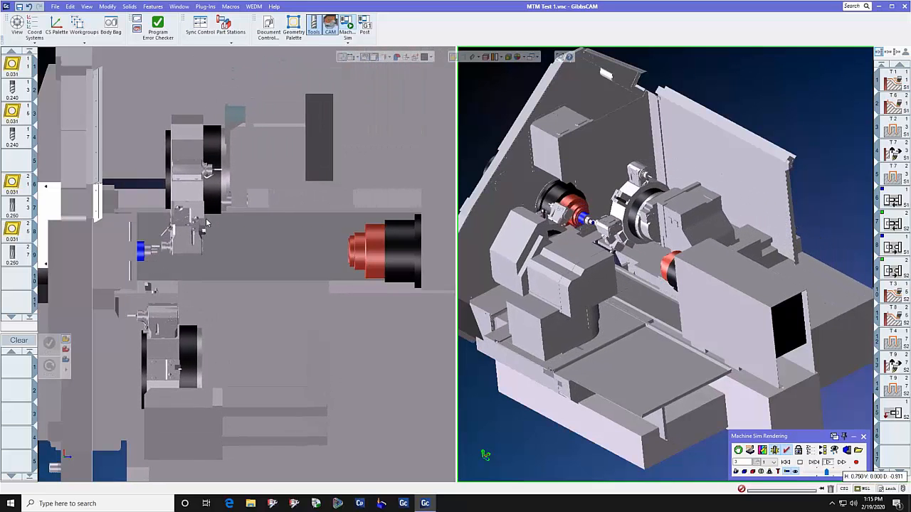
Step: Open the document's setup data and review the available spindles, turrets and machine selection during the simulation
click(268, 32)
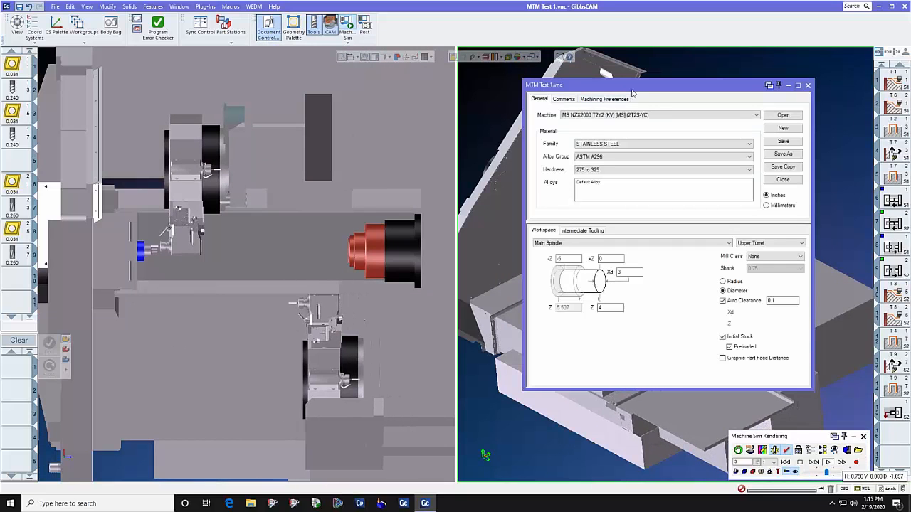
drag(633, 91, 448, 84)
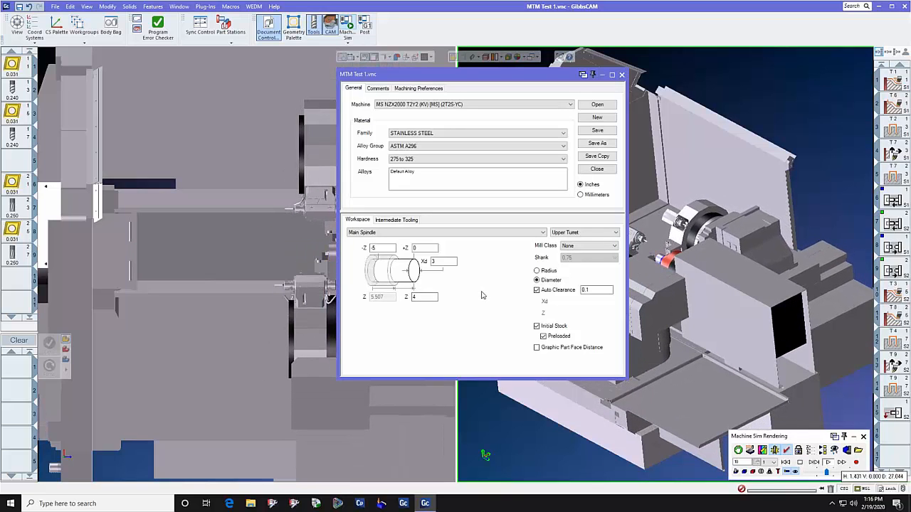
click(526, 232)
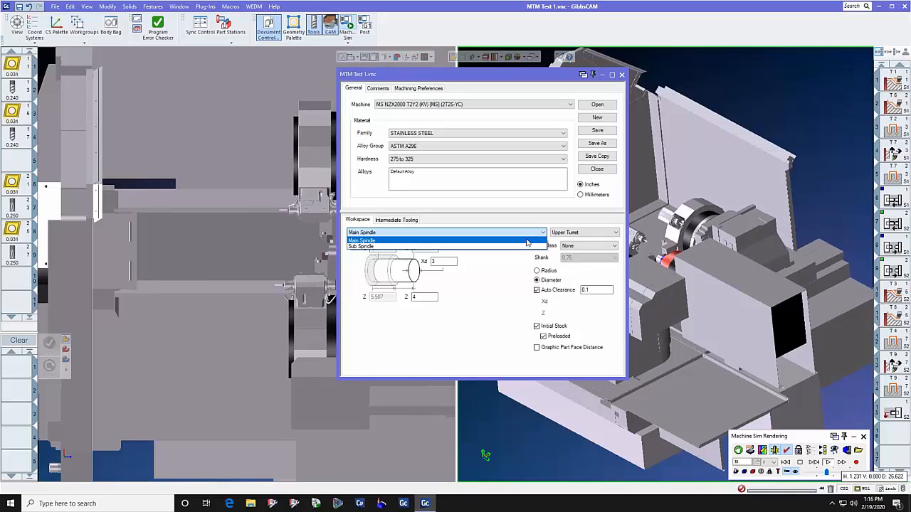
click(526, 241)
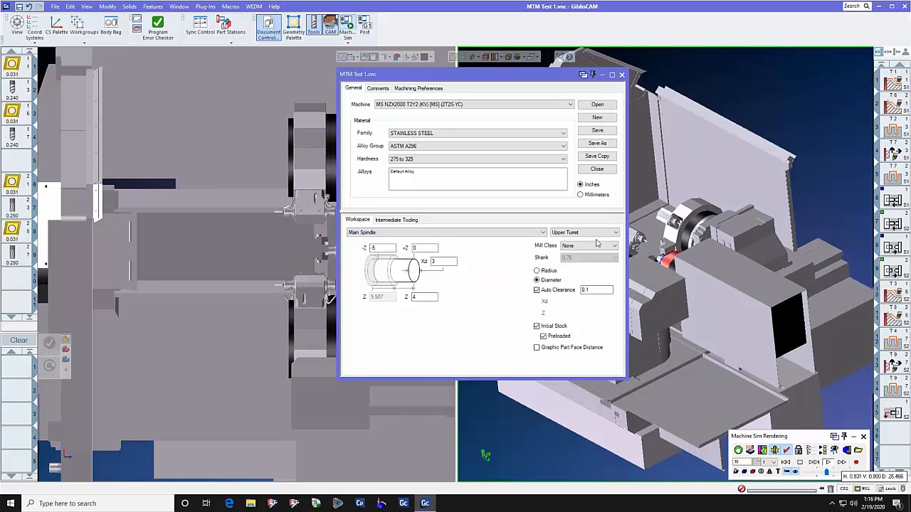
click(607, 236)
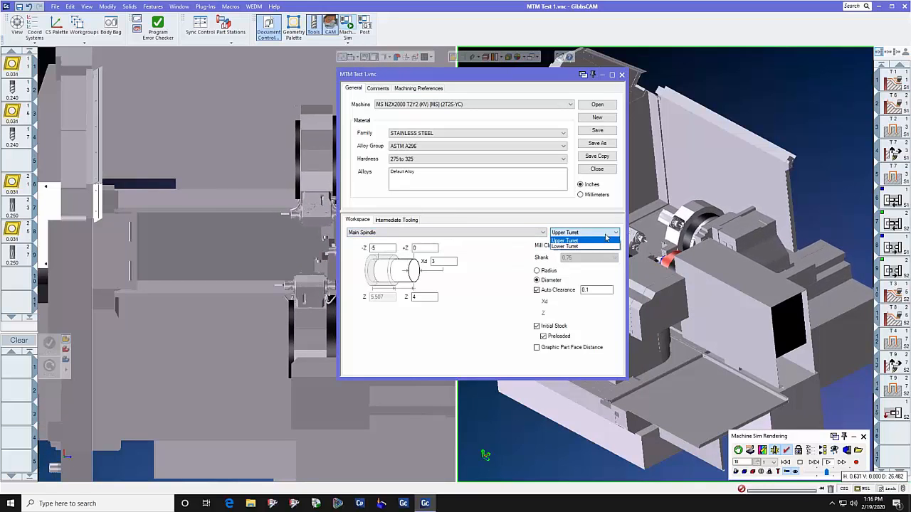
click(497, 253)
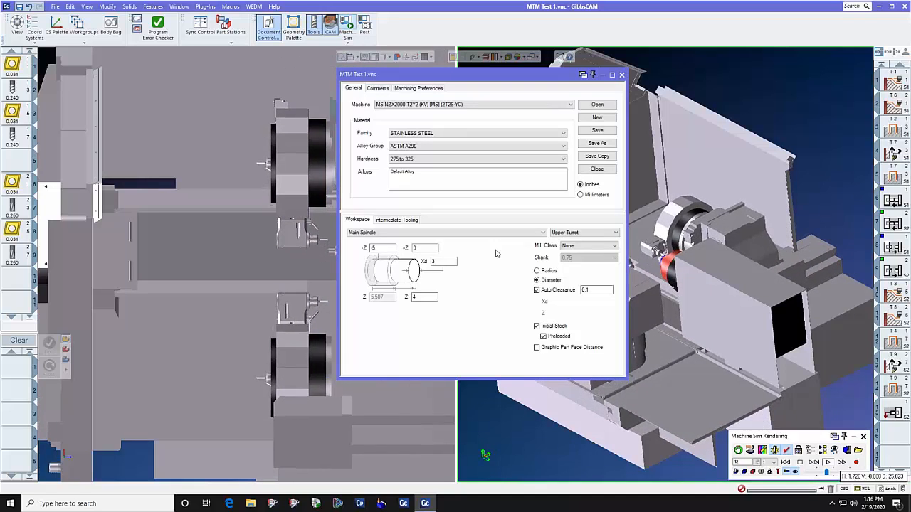
click(470, 106)
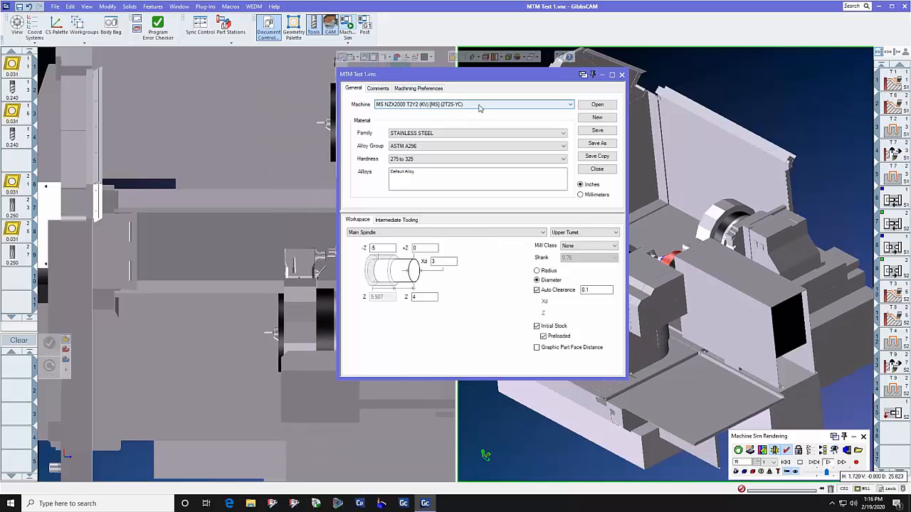
click(489, 80)
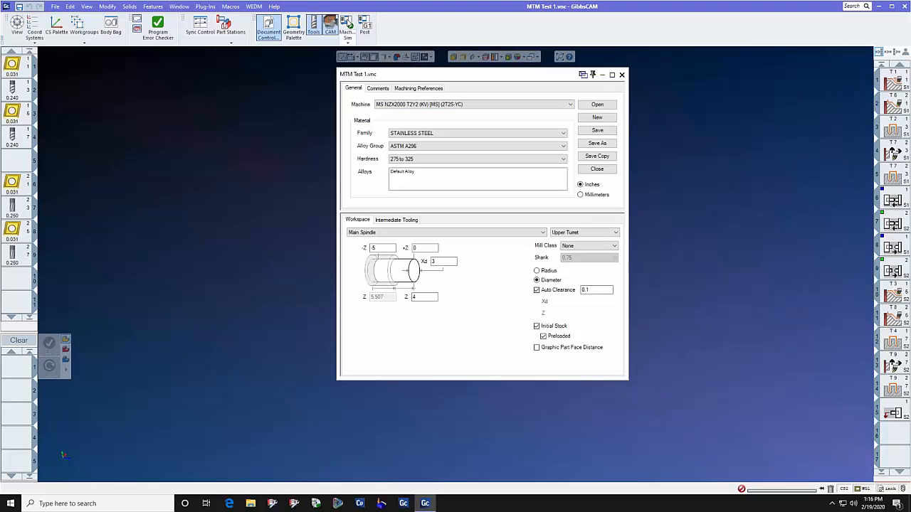
Step: Restart the machine simulation and compare the main spindle's stock with its workspace Z value
click(349, 24)
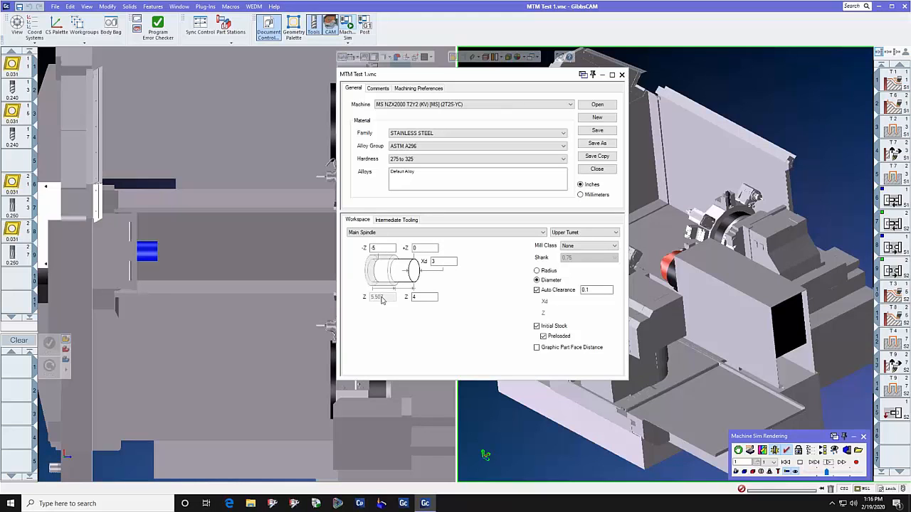
click(270, 304)
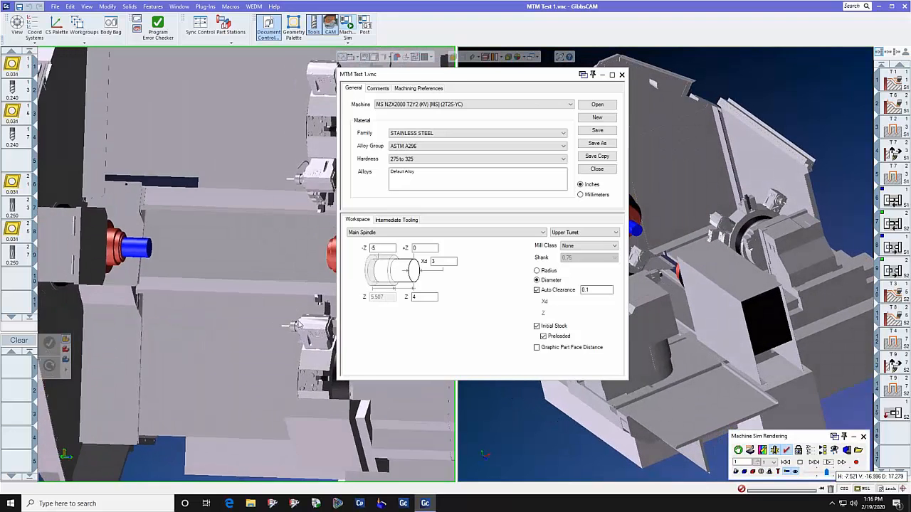
middle_drag(298, 325, 378, 313)
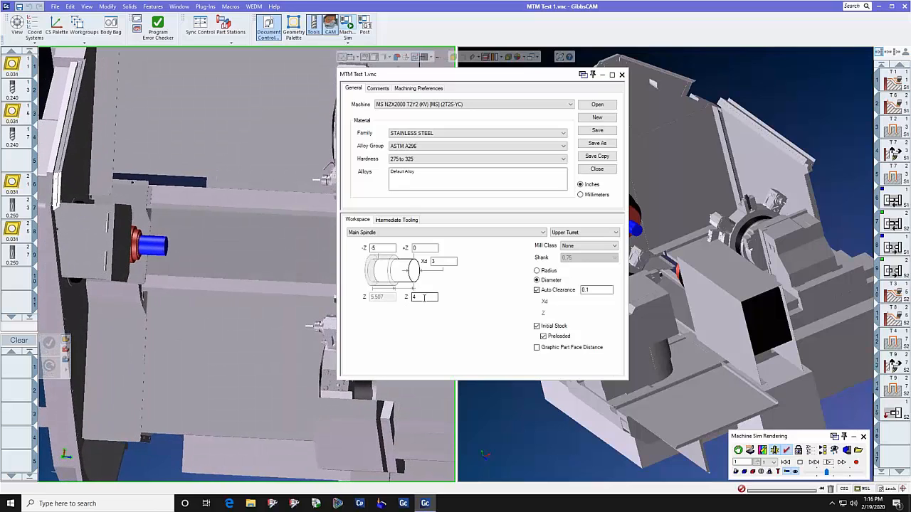
double_click(424, 298)
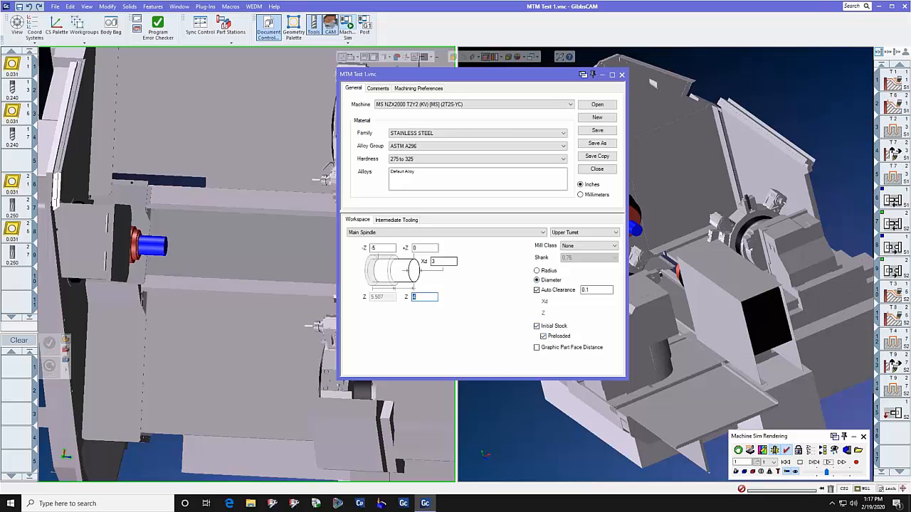
Step: Examine the Sub Spindle workspace and its Z value, return to Main Spindle, and close the document setup
click(515, 233)
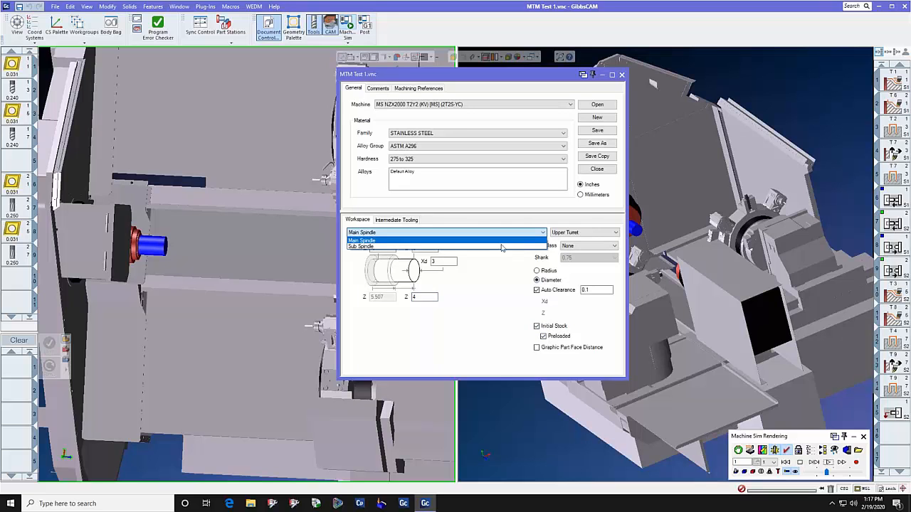
click(499, 247)
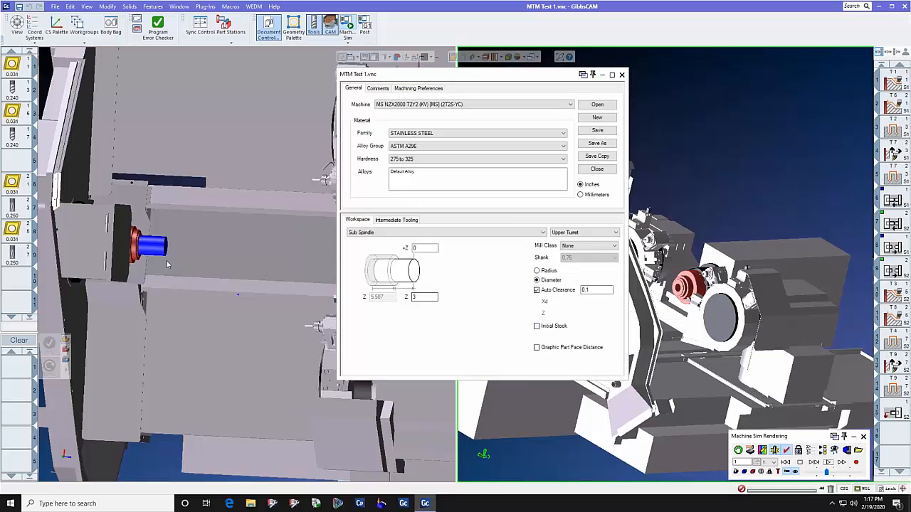
click(433, 298)
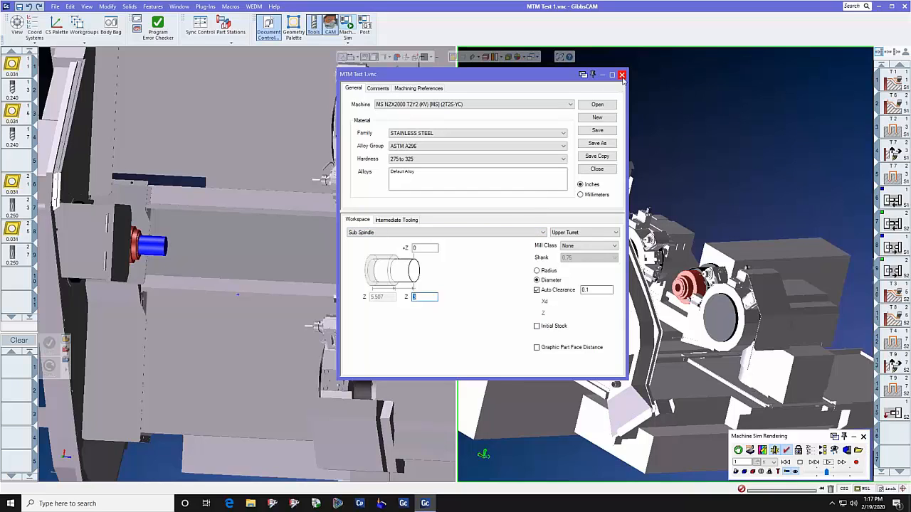
click(502, 235)
click(501, 240)
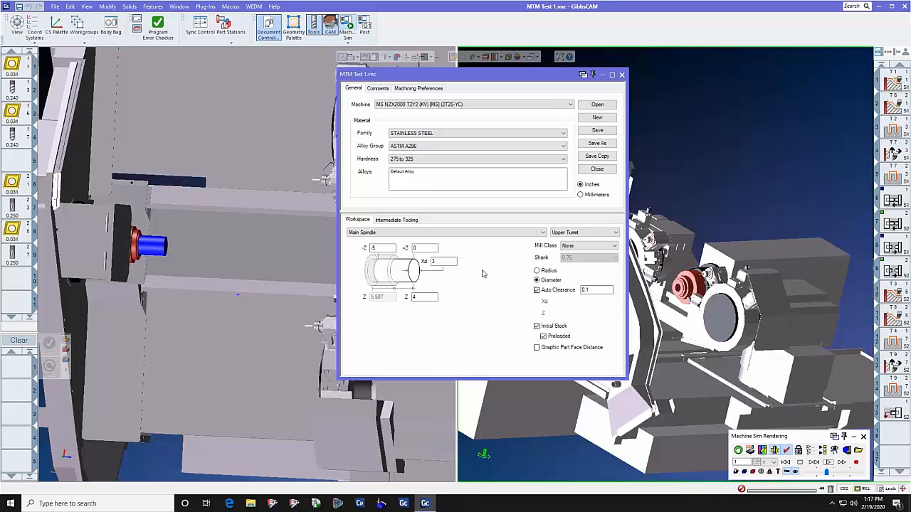
click(622, 75)
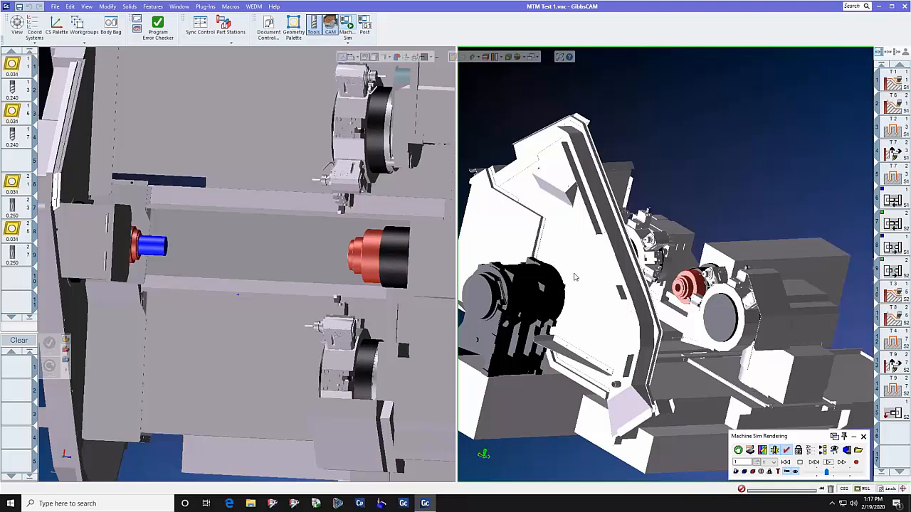
Step: Open Haas DS-30SSY Sample Part - Valve Block.vnc without saving the current part, and run its machine simulation
click(55, 7)
click(179, 90)
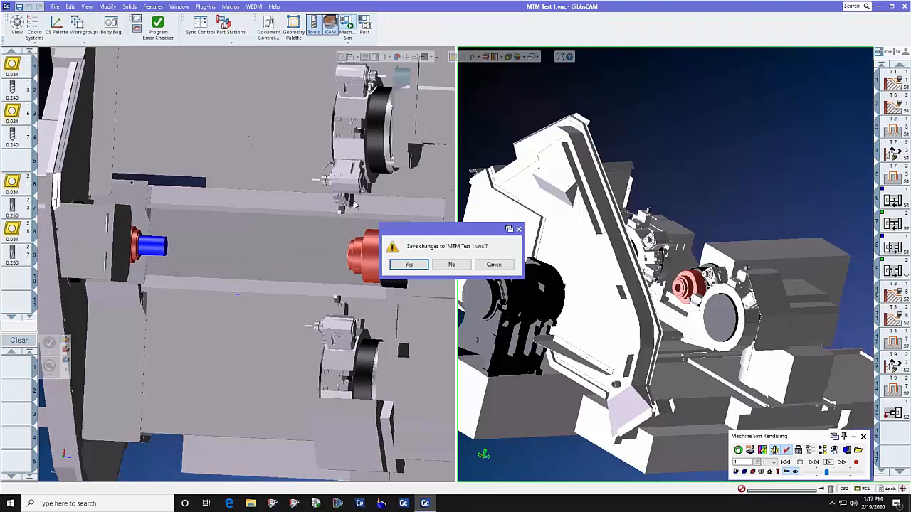
click(451, 264)
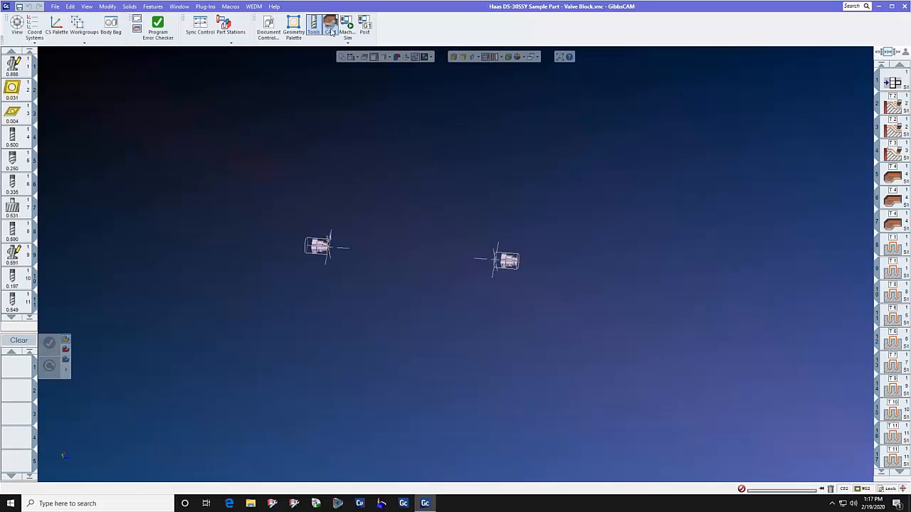
click(347, 27)
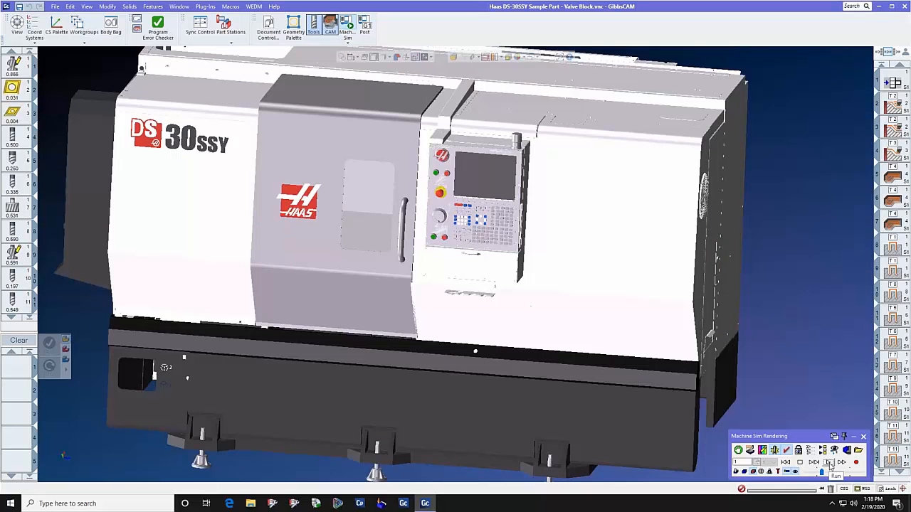
click(828, 463)
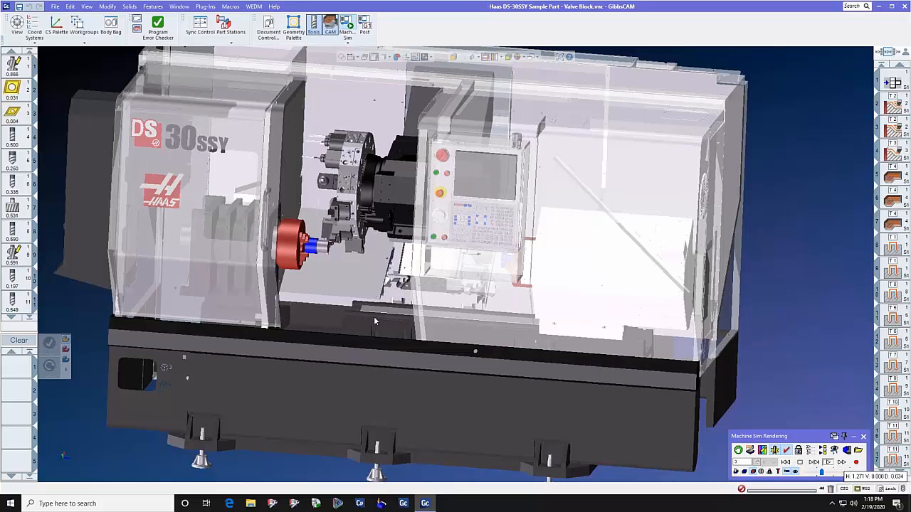
Step: Open the Valve Block part's document setup and compare its Sub Spindle and Main Spindle workspace settings
click(269, 29)
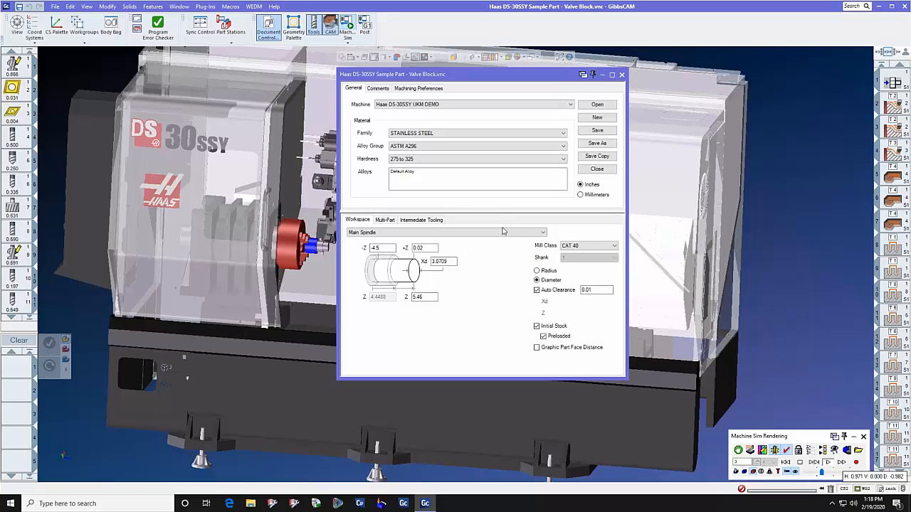
click(500, 233)
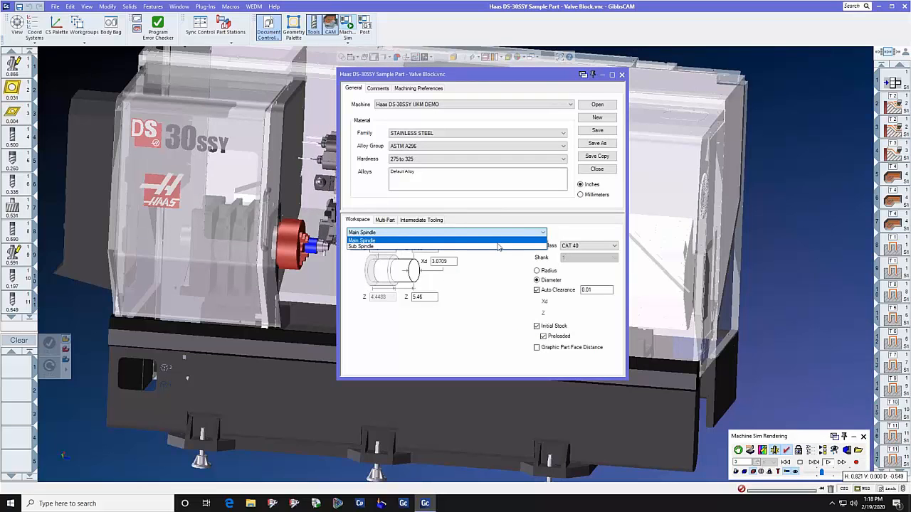
click(499, 246)
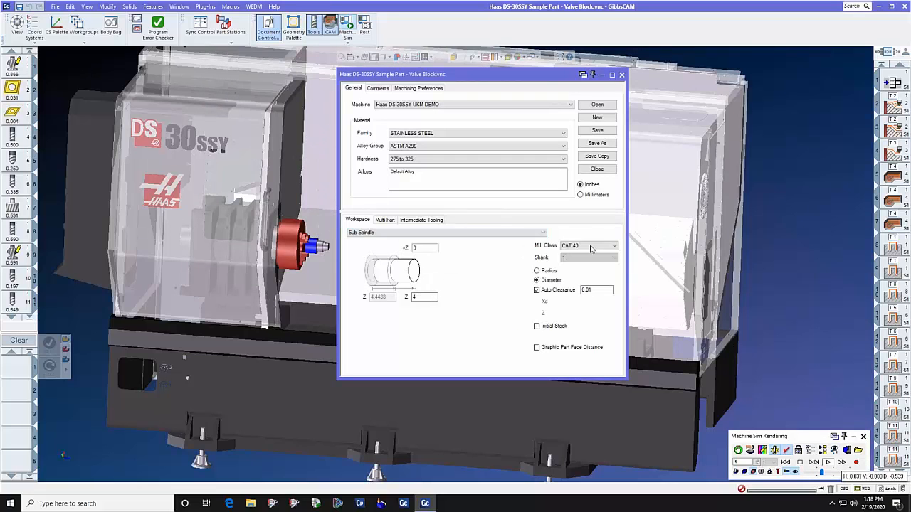
click(535, 233)
click(530, 241)
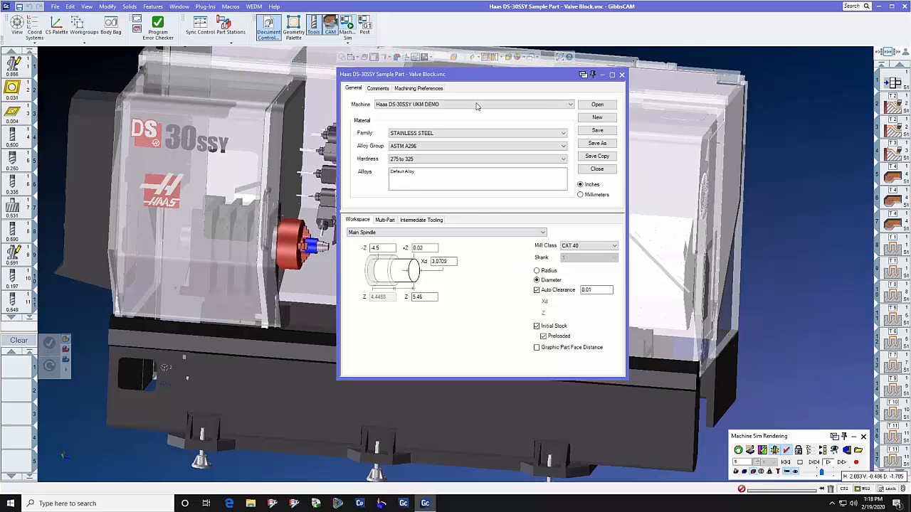
Step: Move the document setup aside and review the intermediate tooling for the turret toolblocks and the spindle fixtures
drag(499, 79, 631, 86)
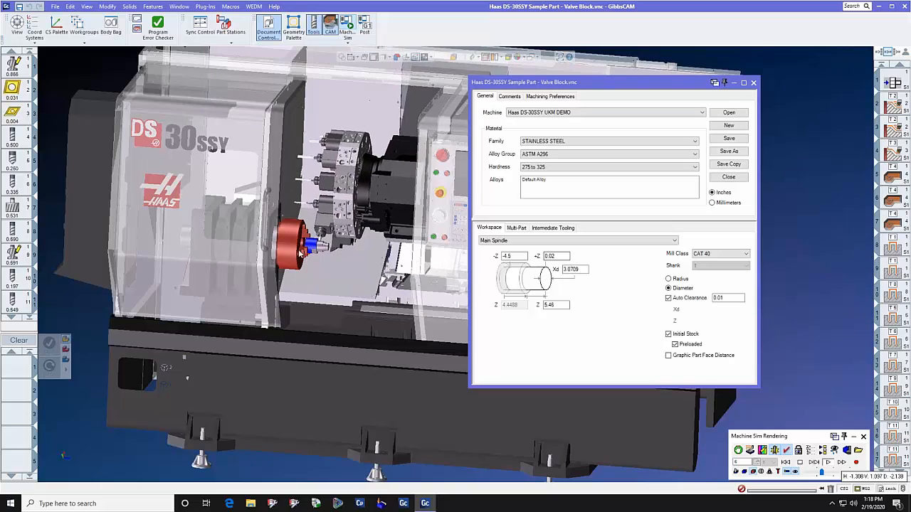
click(552, 228)
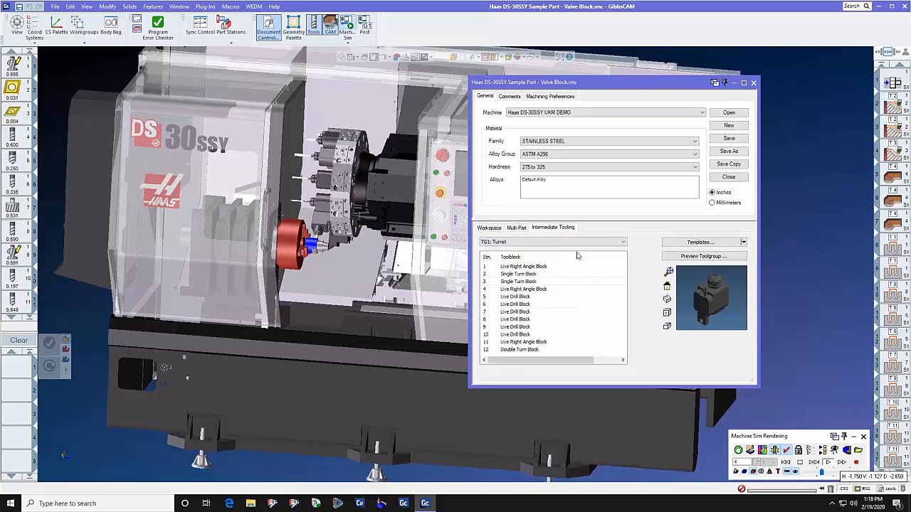
click(613, 243)
click(569, 257)
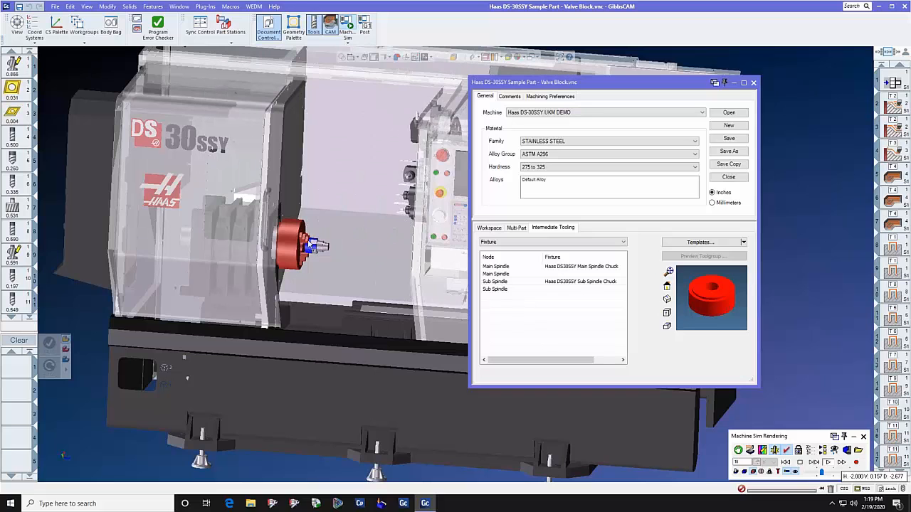
Step: Check the main spindle's stock diameter in the workspace settings and close the document setup
click(491, 228)
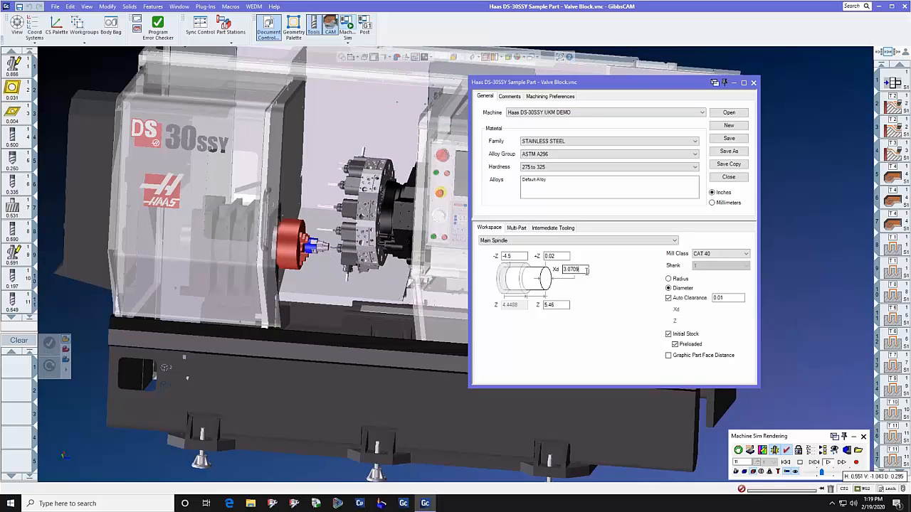
double_click(586, 271)
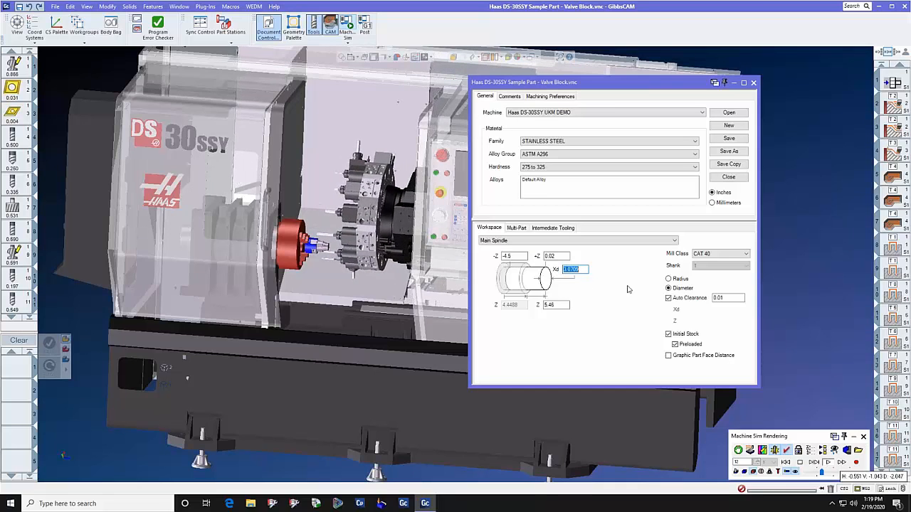
click(753, 83)
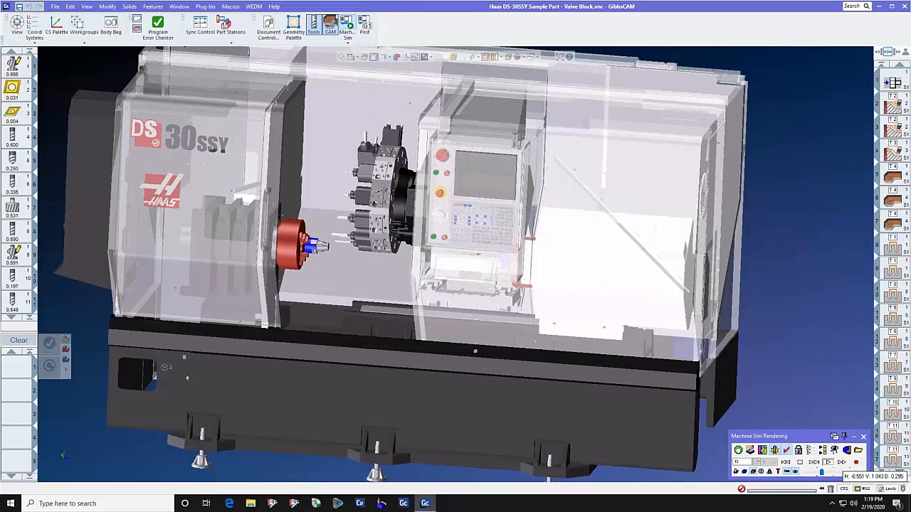
Step: Open turning tool 2, view its setup data and suitable replacement toolblocks, and close the setup data without changing the block
double_click(12, 90)
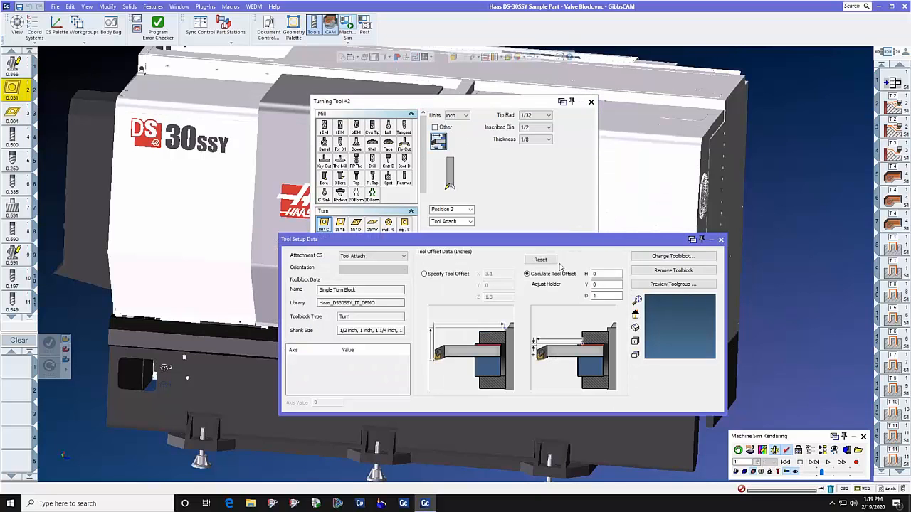
click(655, 258)
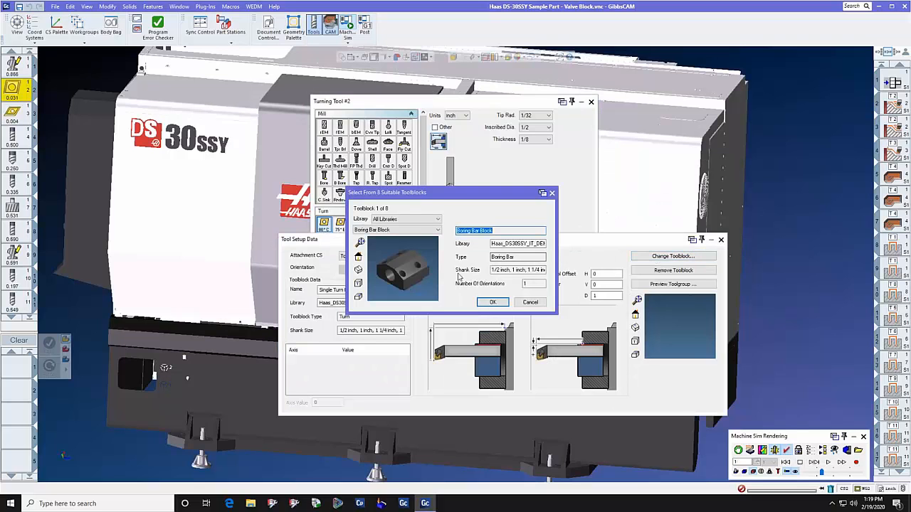
click(553, 193)
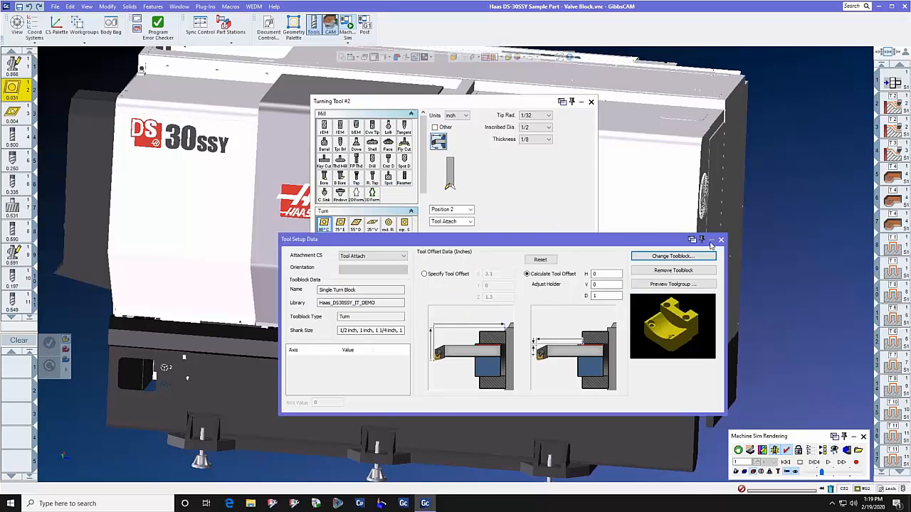
click(721, 240)
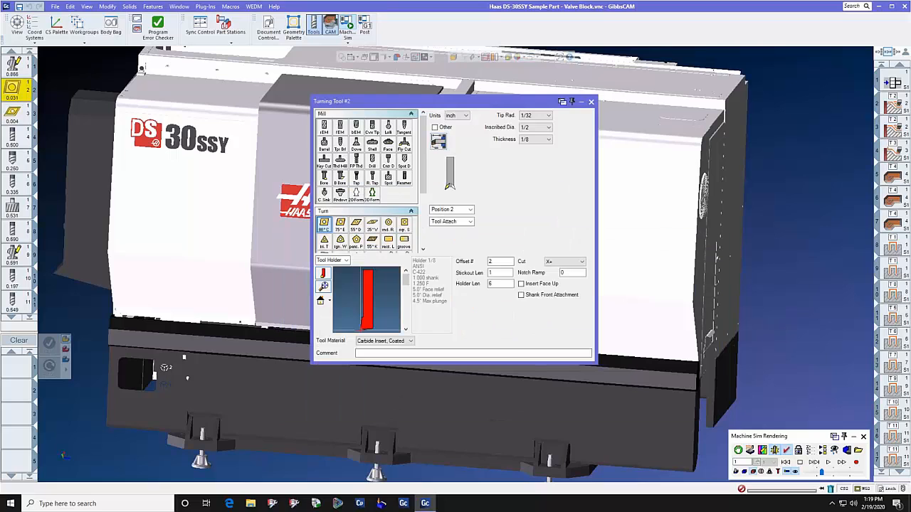
Step: Close the turning tool 2 dialog and open the STar SR20RII Test 1 part, discarding changes to the Valve Block part
click(591, 101)
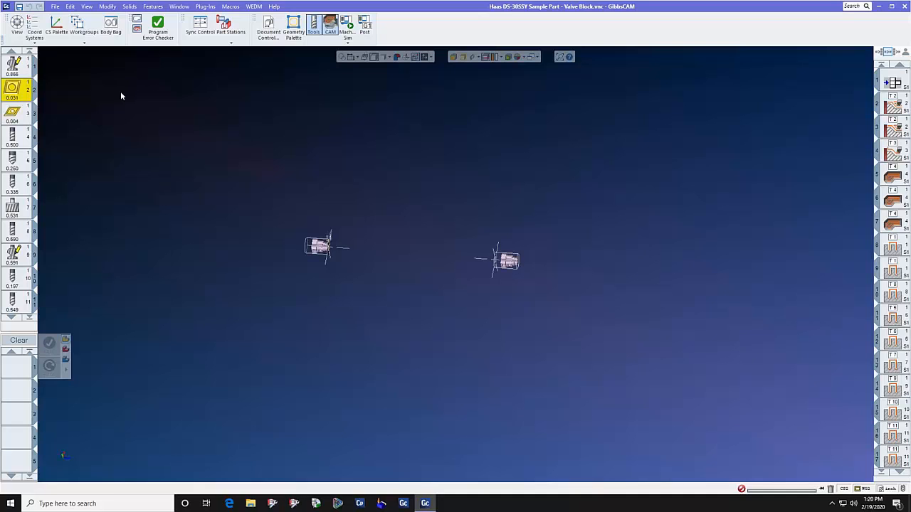
click(61, 8)
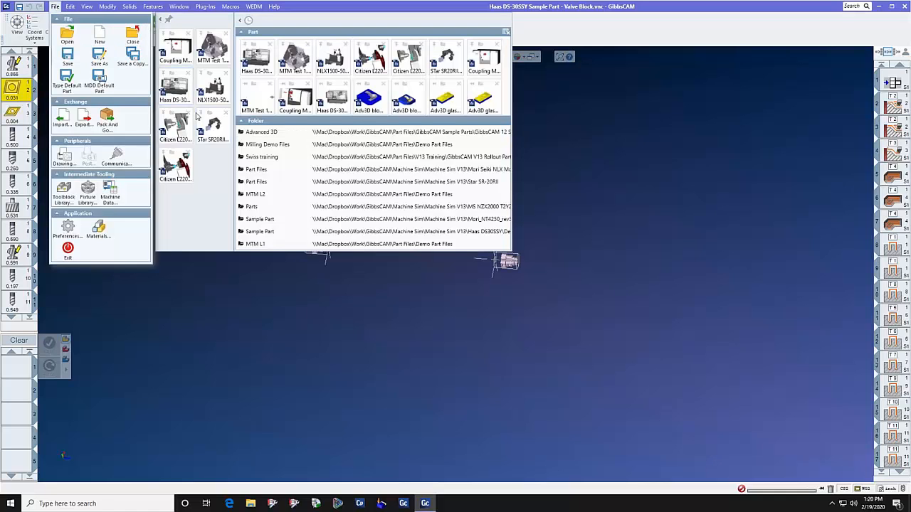
click(214, 126)
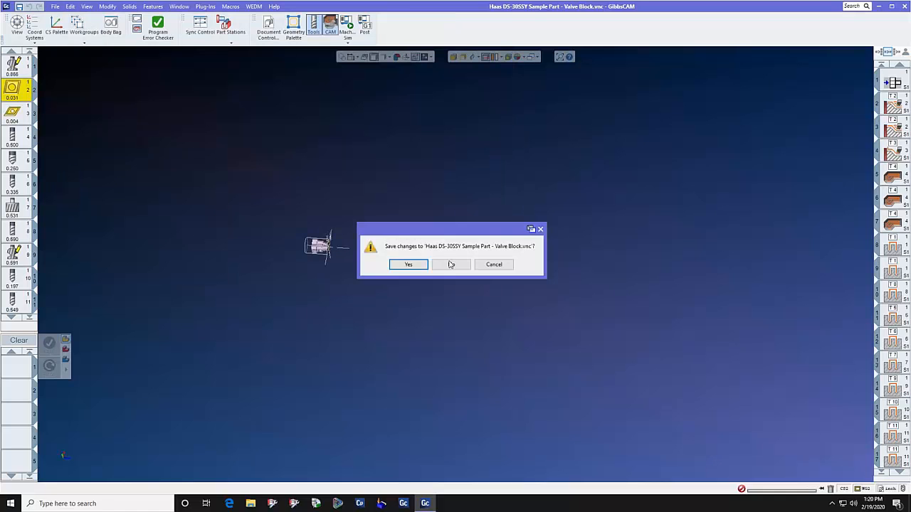
click(449, 264)
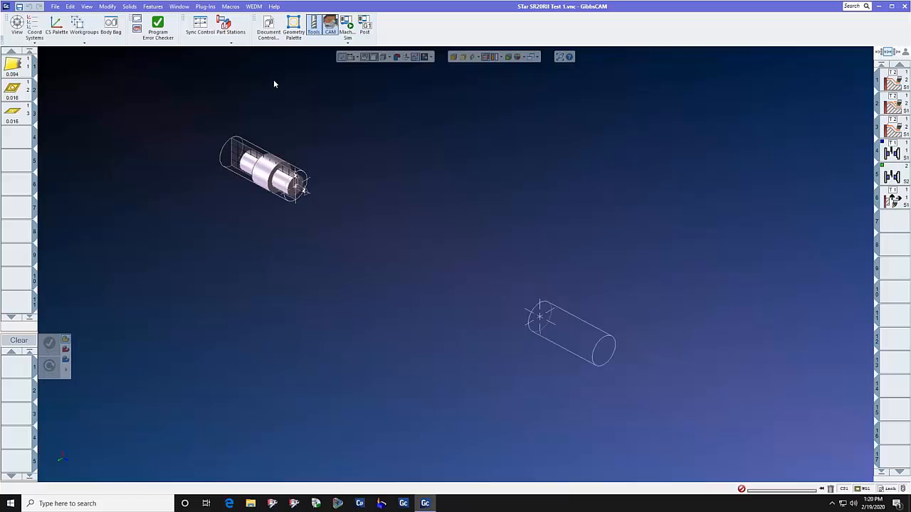
Step: Run the Star machine simulation and display the axis positions and limits for both flows
click(346, 26)
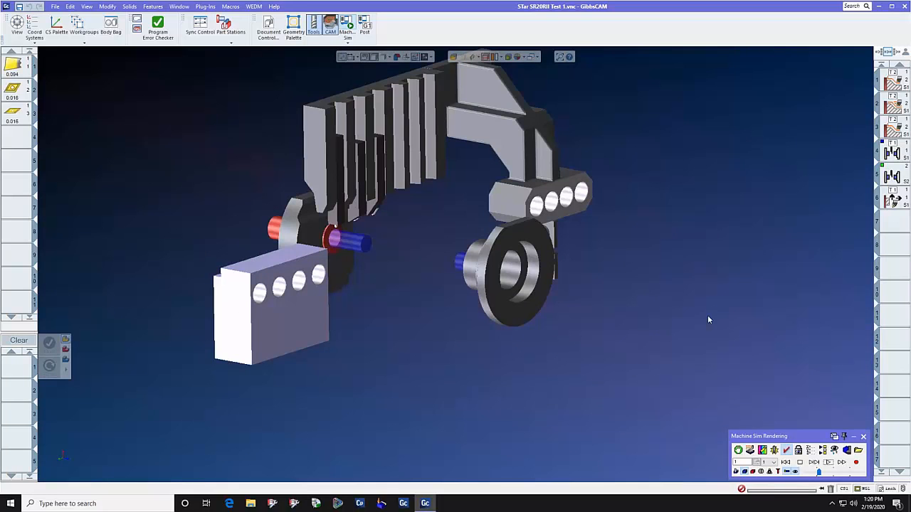
click(828, 462)
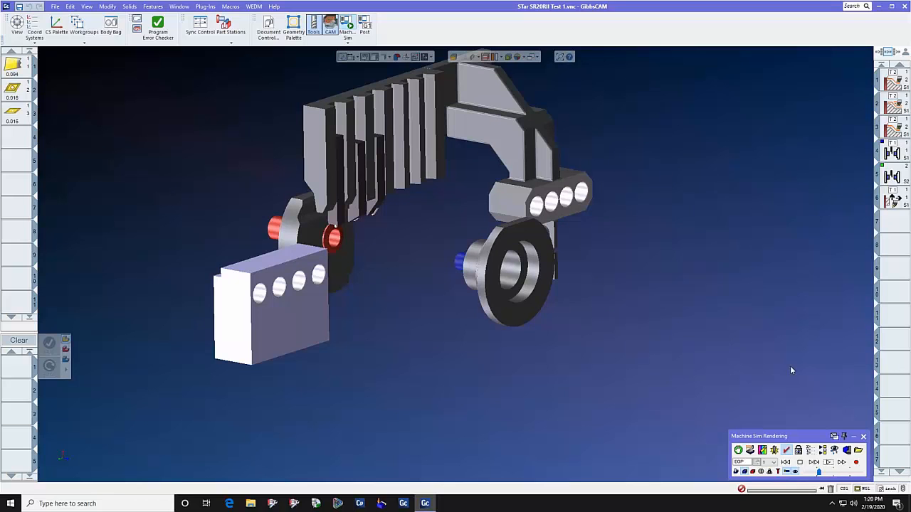
click(810, 451)
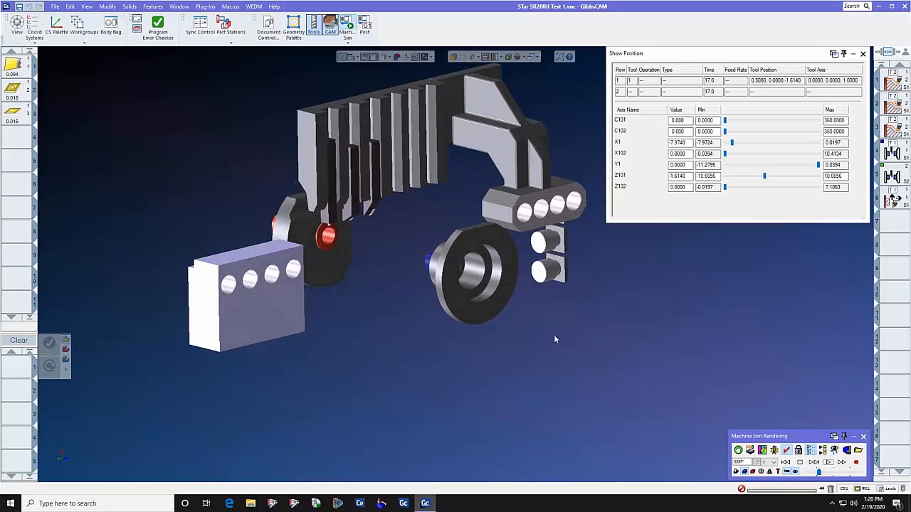
middle_drag(555, 338, 577, 297)
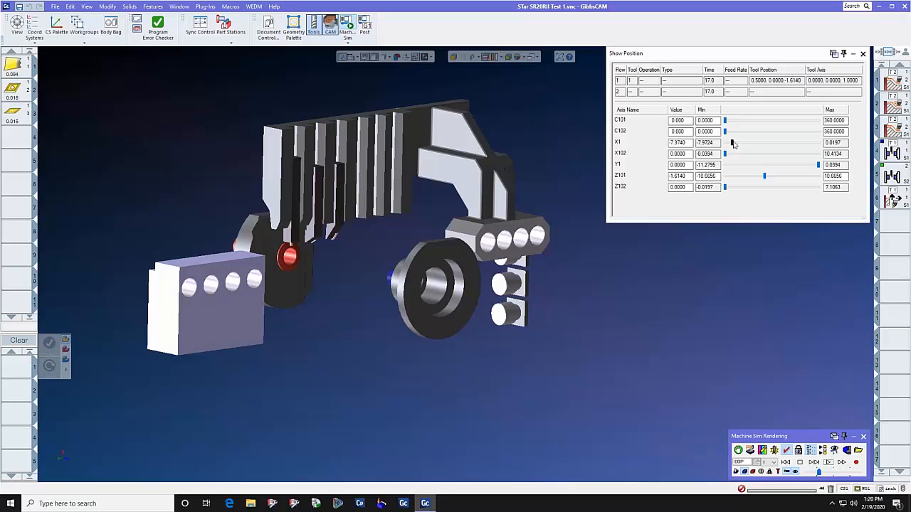
Step: Jog X1 to about -4.46, X102 to 0.21, Y1 to -0.45, Z101 to 2.30 and Z102 to 0.43, and close the position display
drag(732, 144, 738, 165)
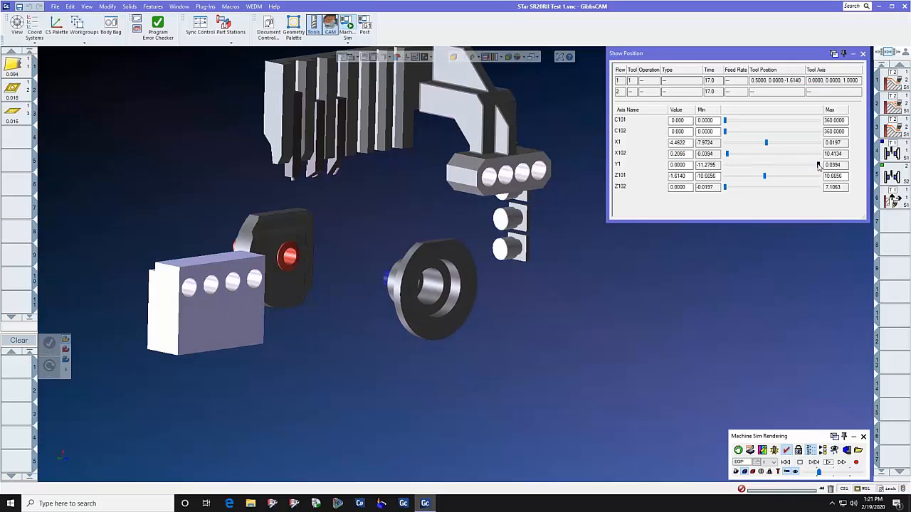
mouse_move(814, 168)
mouse_down()
mouse_move(752, 167)
mouse_move(813, 168)
mouse_up()
drag(760, 178, 781, 177)
mouse_move(727, 190)
mouse_down()
mouse_move(801, 189)
mouse_move(729, 192)
mouse_up()
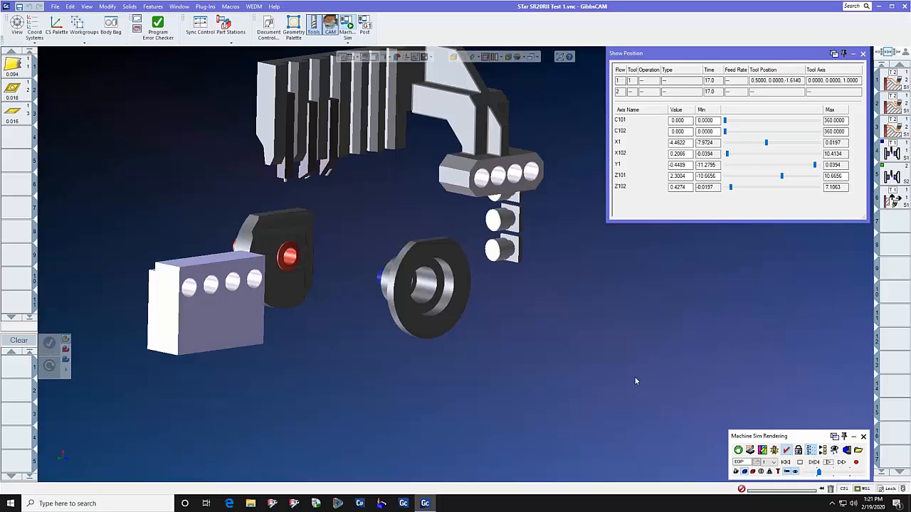
click(863, 54)
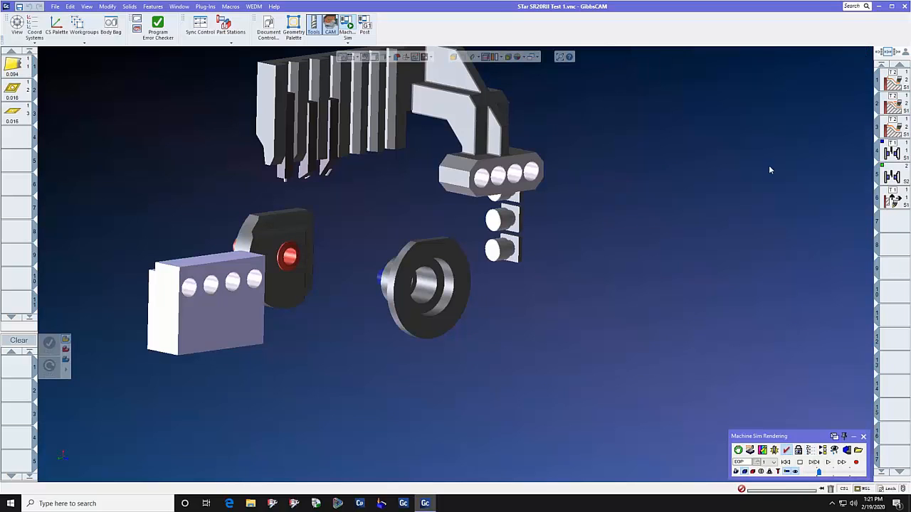
Step: Close the machine simulation and open the Citizen L220 Type X - Lock Cyl - MachSim_CH part without saving the Star part
click(863, 437)
click(54, 7)
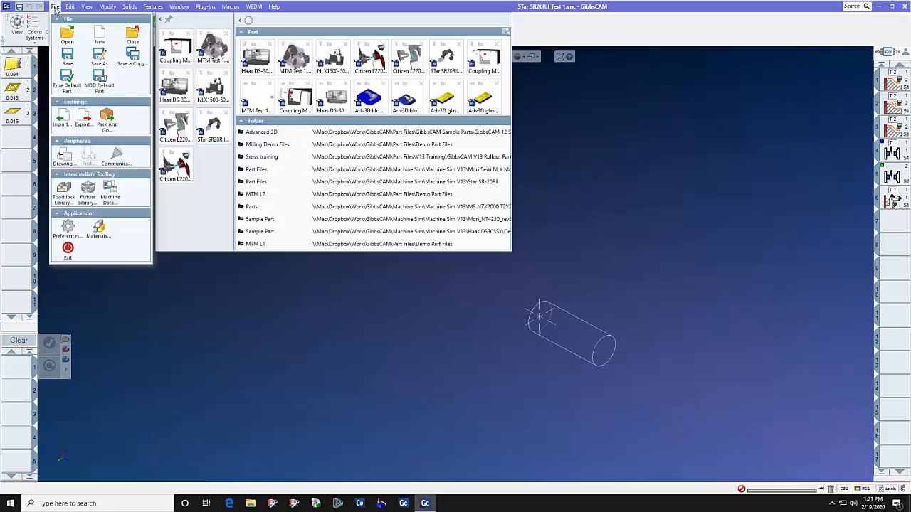
click(174, 132)
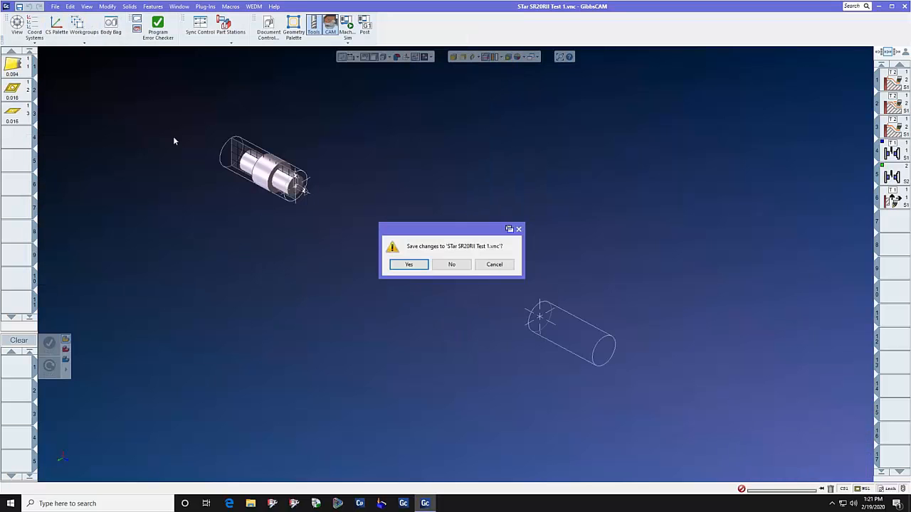
click(449, 264)
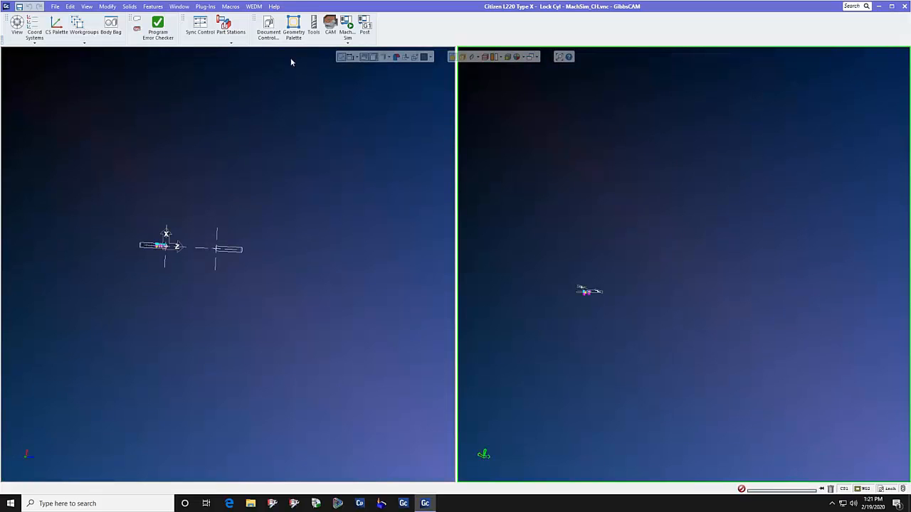
Step: Run the Citizen machine simulation and examine the gang tools and both spindles from different angles in the two viewports
click(347, 27)
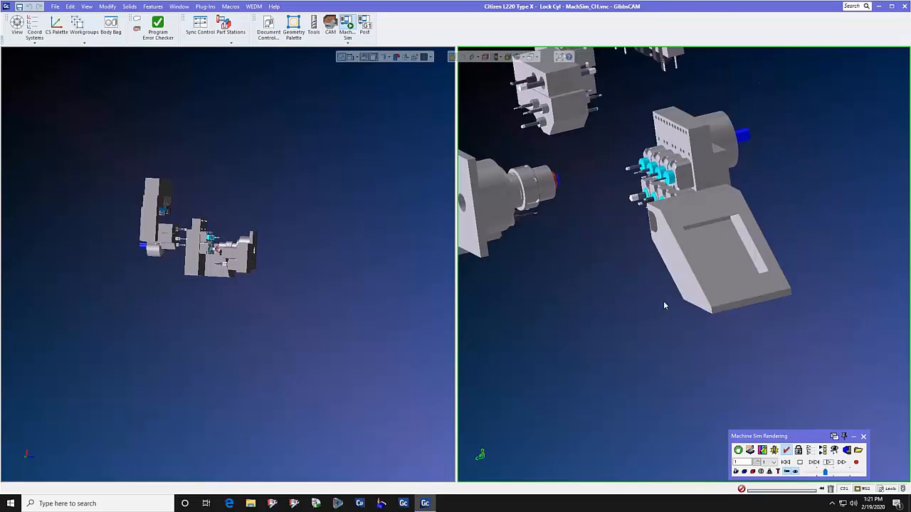
click(271, 288)
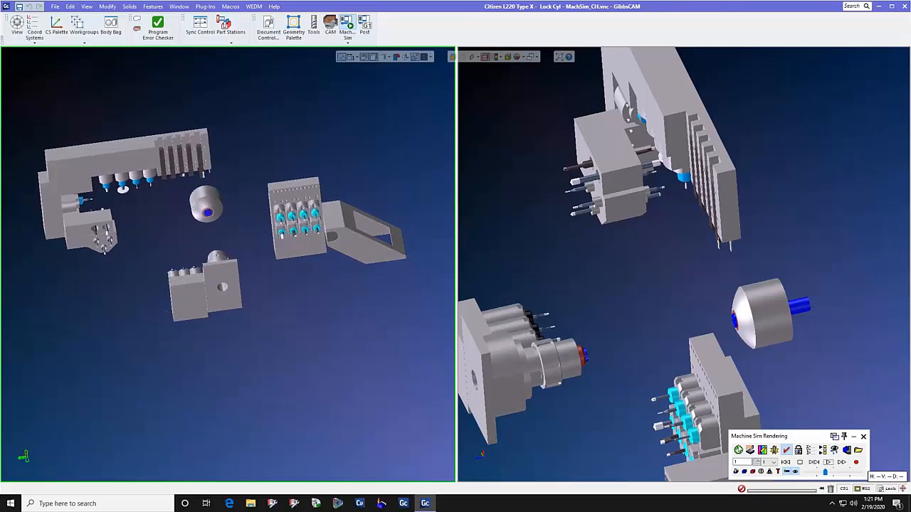
click(830, 464)
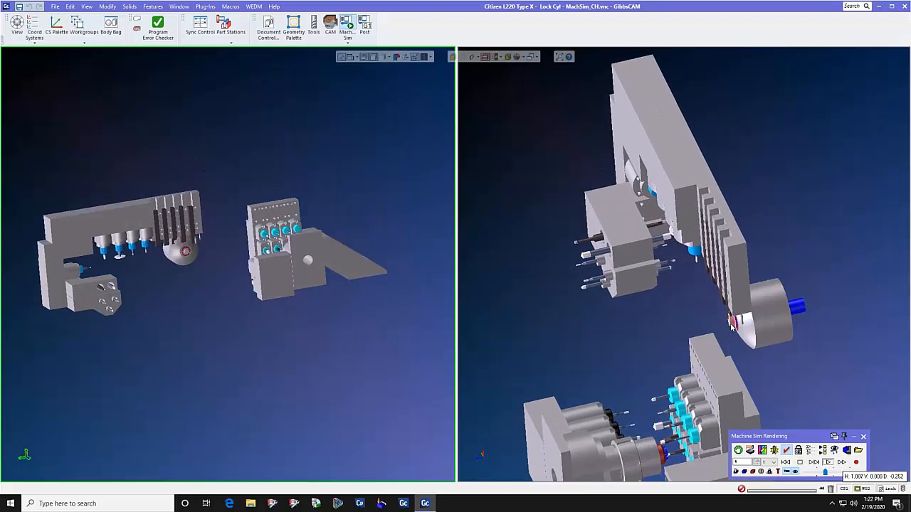
middle_drag(634, 294, 759, 311)
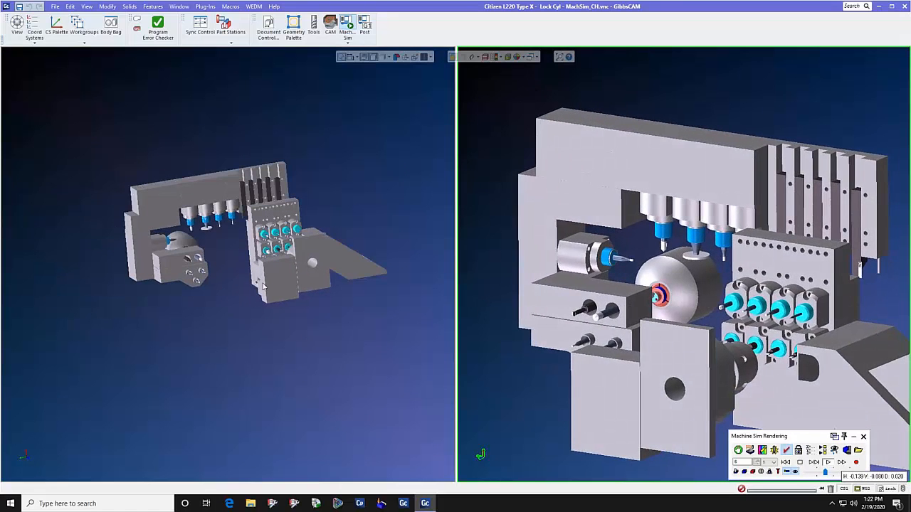
middle_drag(209, 270, 369, 346)
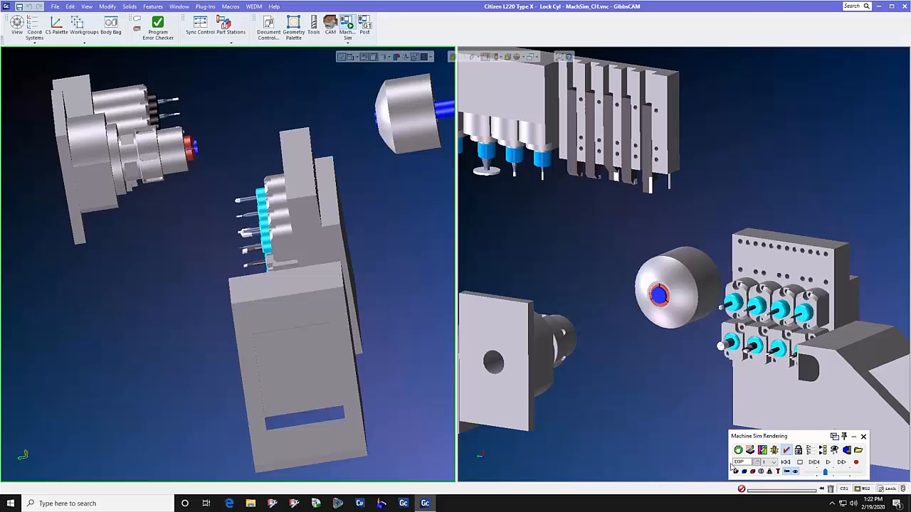
Step: Rewind the Citizen machine simulation and play it again from the start, watching the machining in both viewports
click(787, 462)
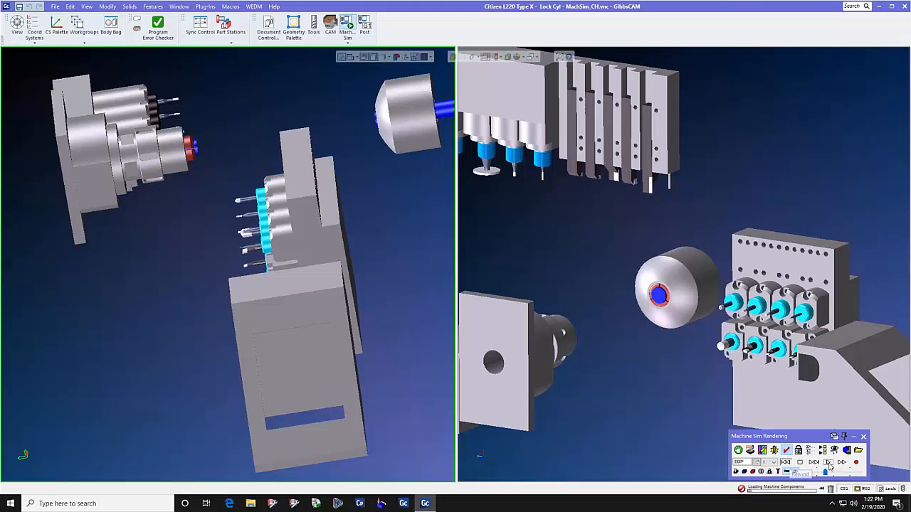
click(829, 463)
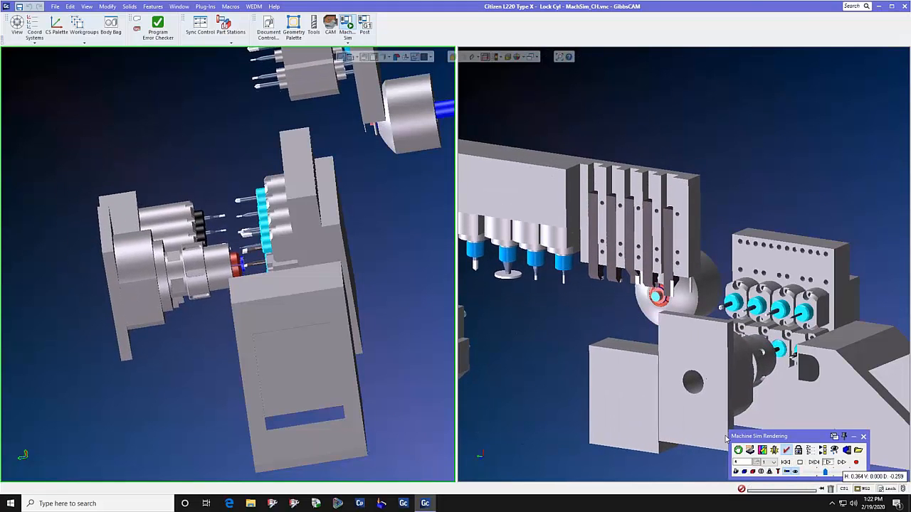
click(677, 306)
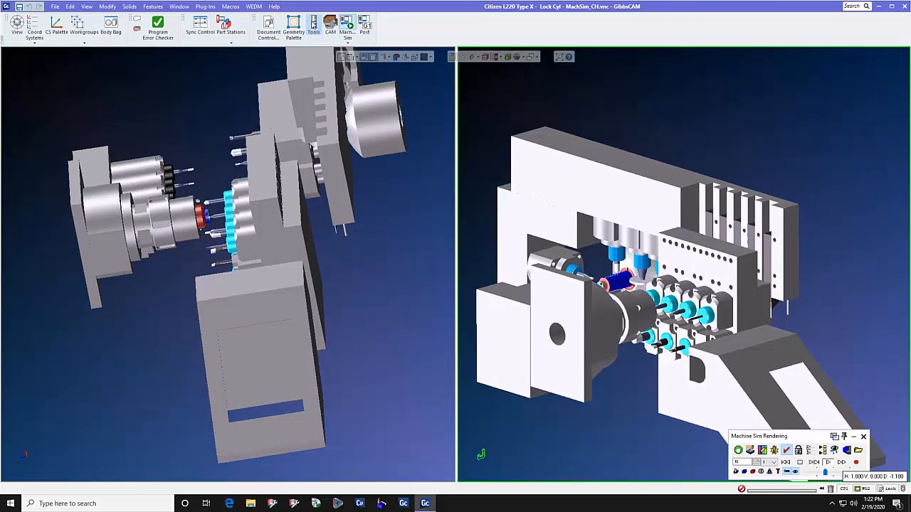
Step: Display the tool and operation lists, open Sync Control beside the simulation and dismiss the program error check
click(314, 26)
click(330, 26)
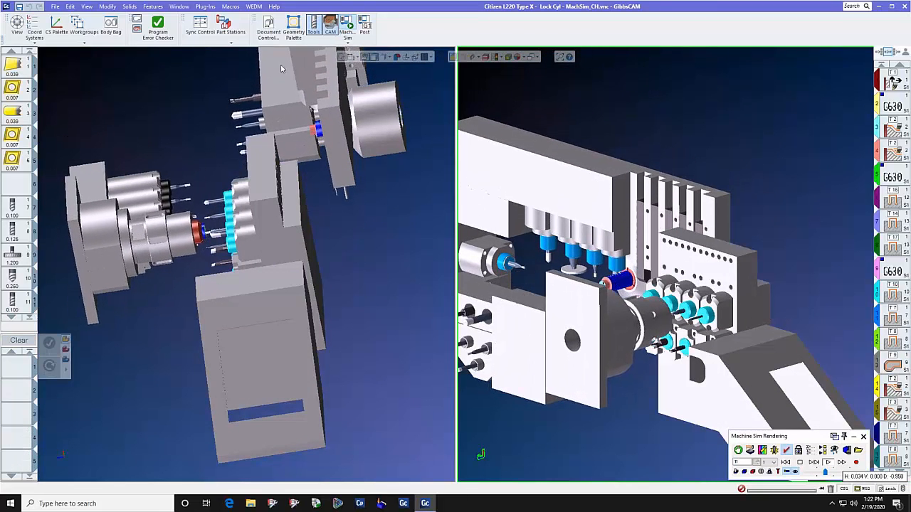
click(200, 27)
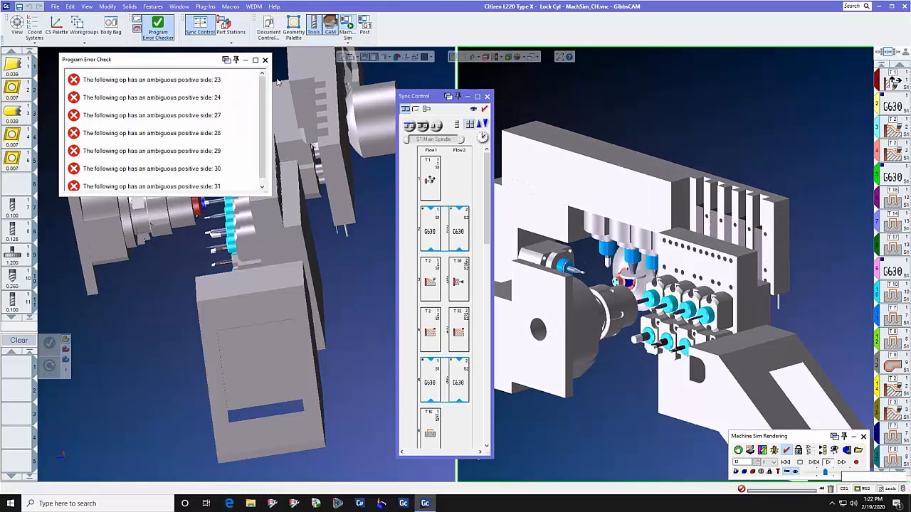
click(265, 60)
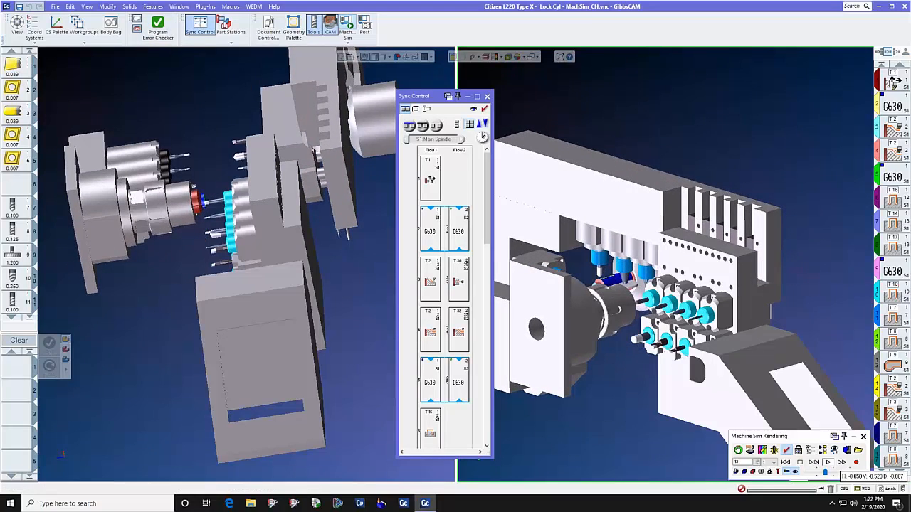
Step: Review the synchronized operations of Flow 1 and Flow 2 through the whole Sync Control list
scroll(461, 224, down, 1)
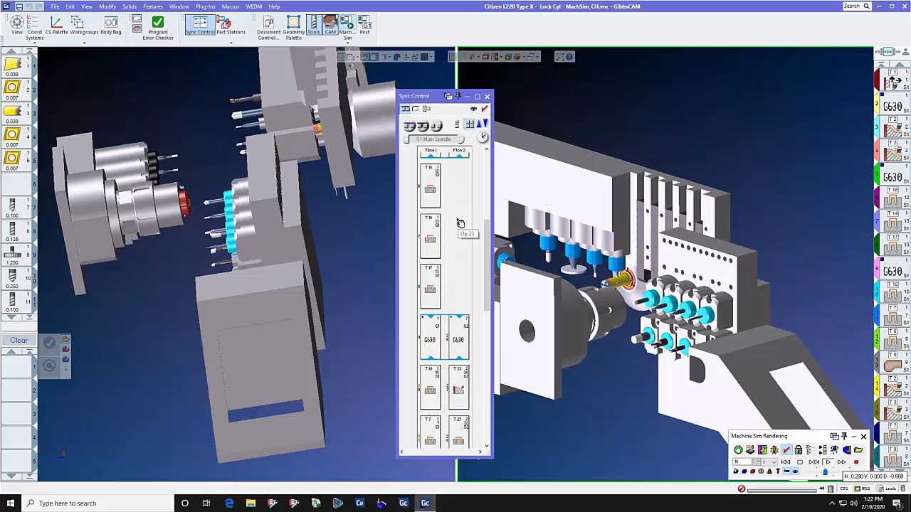
scroll(461, 223, down, 3)
scroll(462, 223, up, 5)
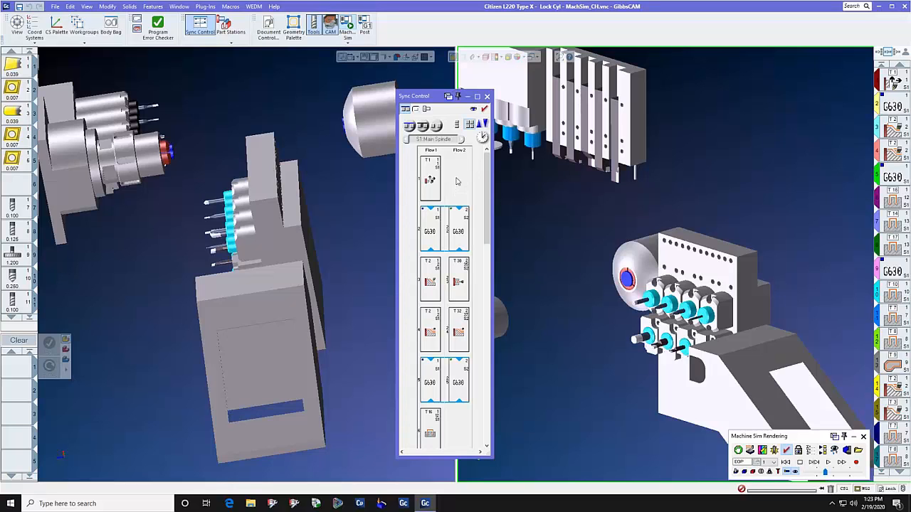
drag(489, 164, 486, 306)
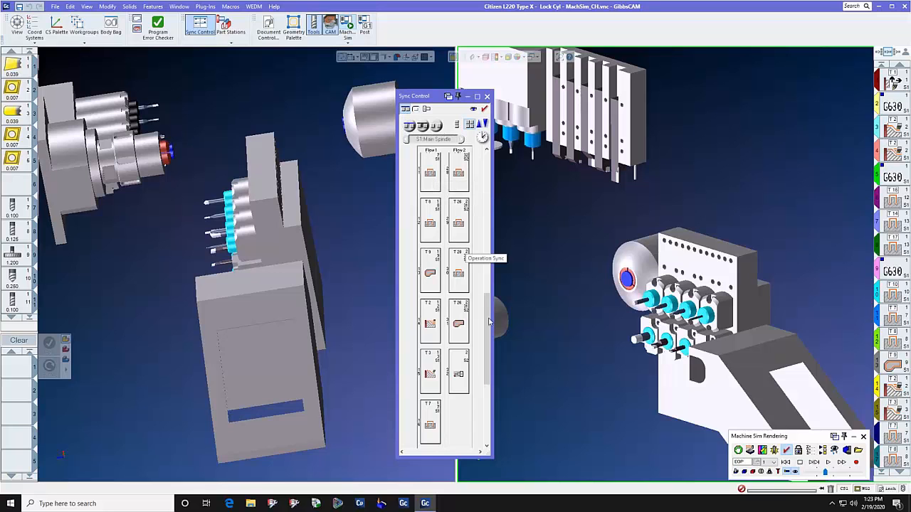
drag(489, 322, 489, 172)
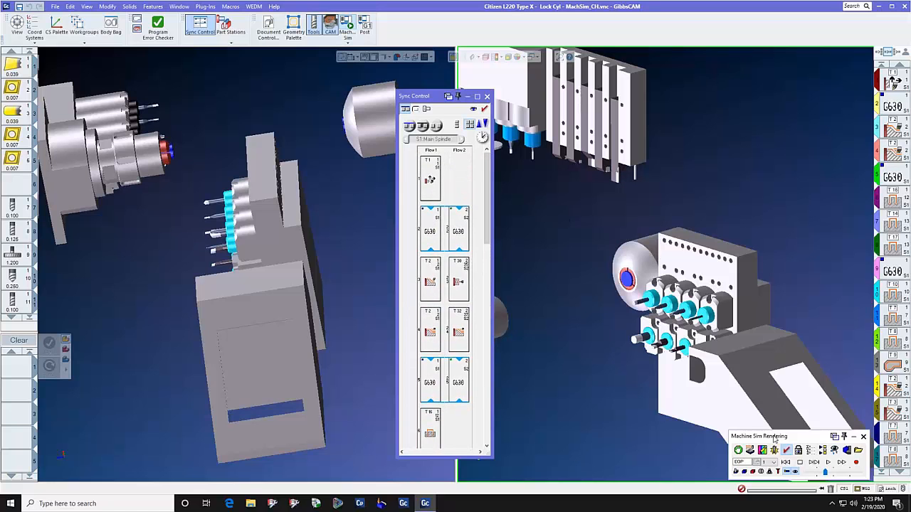
Step: Replay the machine simulation from the start, compare it with the sync list and close Sync Control
click(786, 463)
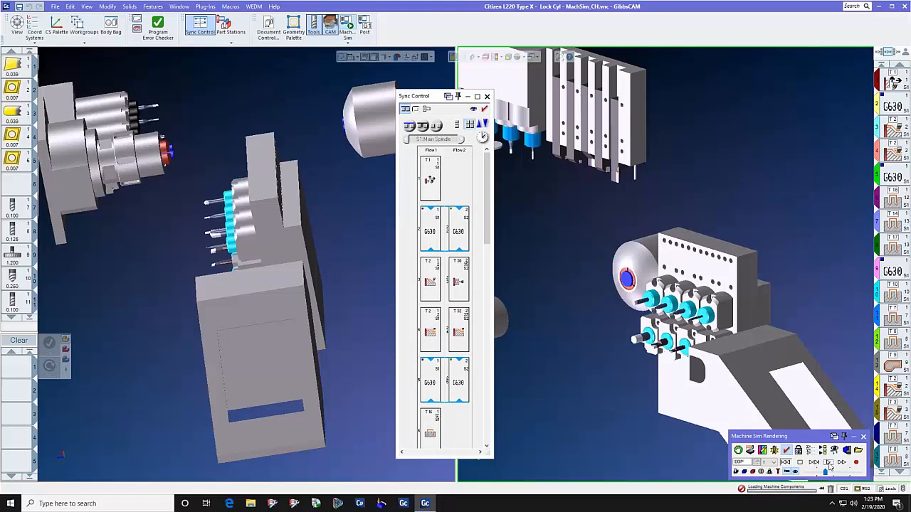
click(828, 462)
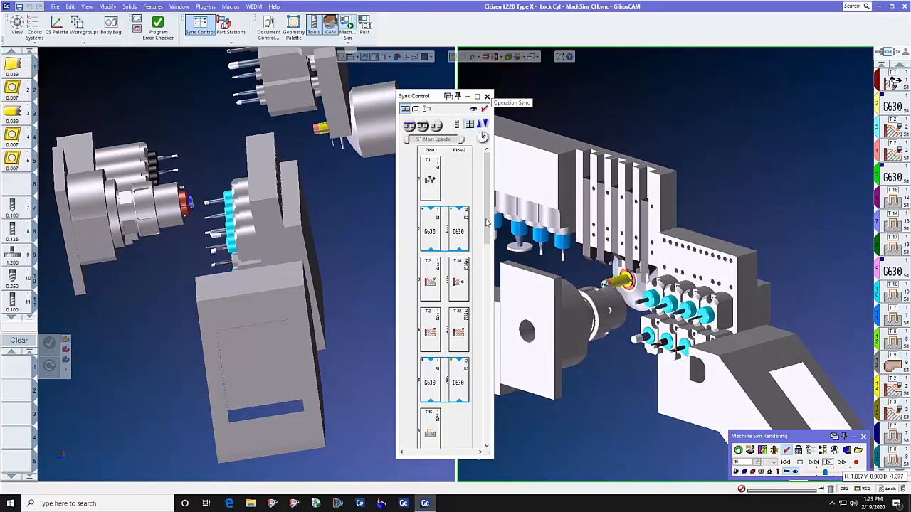
drag(486, 224, 486, 292)
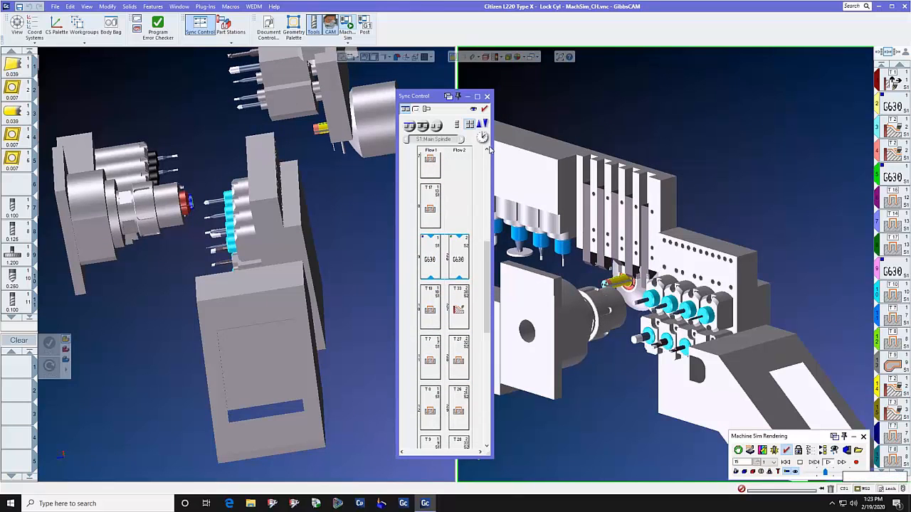
click(486, 95)
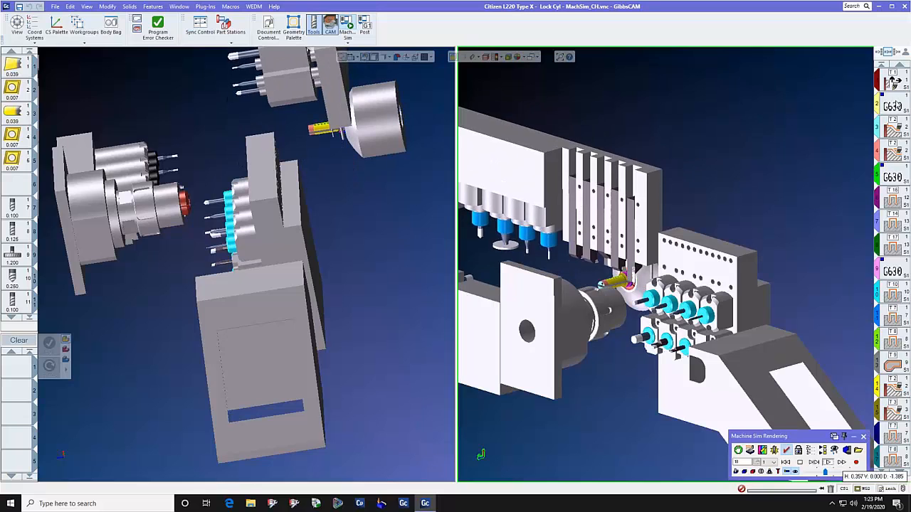
Step: Examine the machine mode options in the first G630 operation's utility process, close it unchanged and replay the machine simulation
click(895, 105)
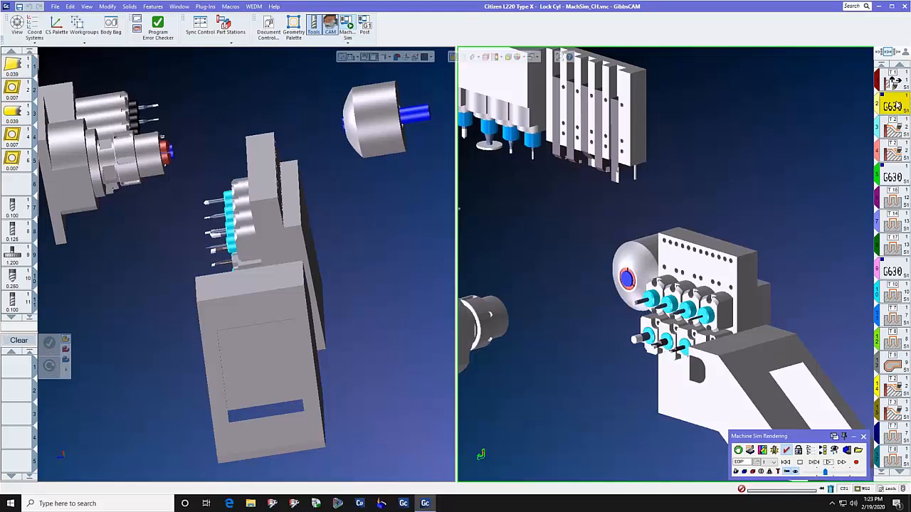
double_click(895, 106)
click(539, 164)
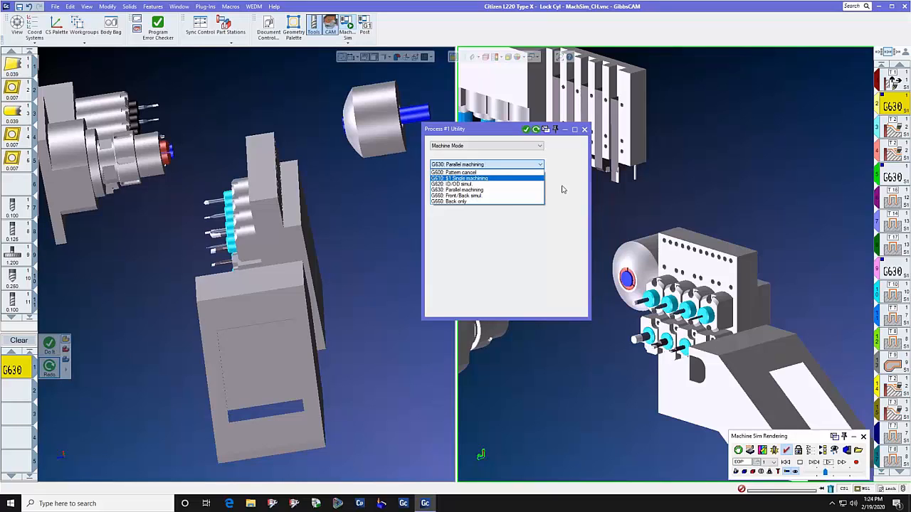
click(563, 185)
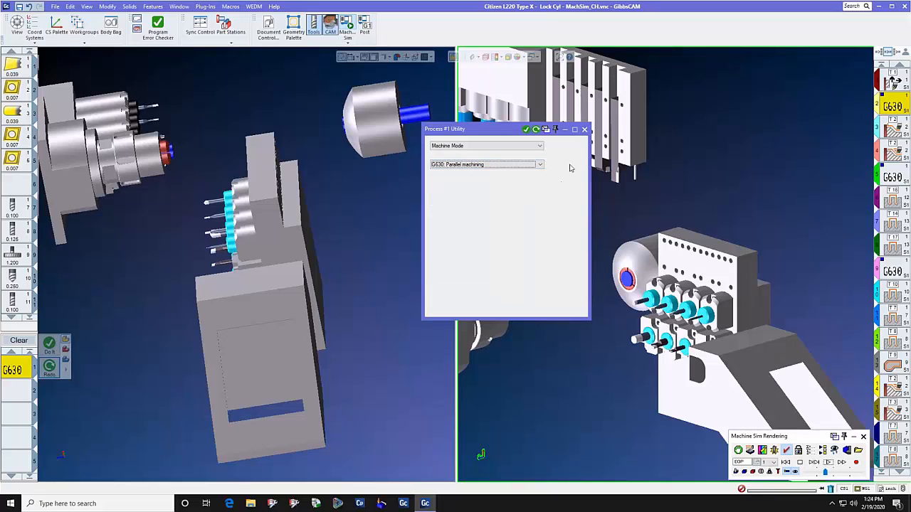
click(584, 130)
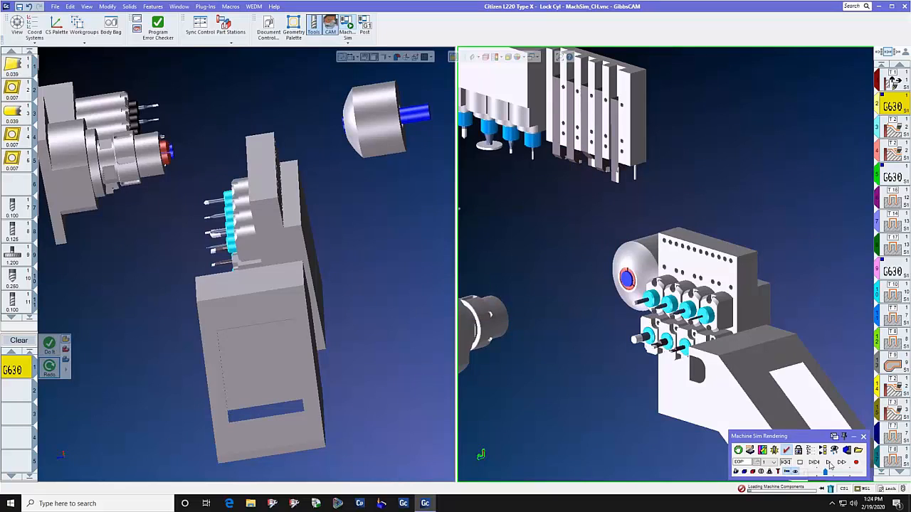
click(828, 462)
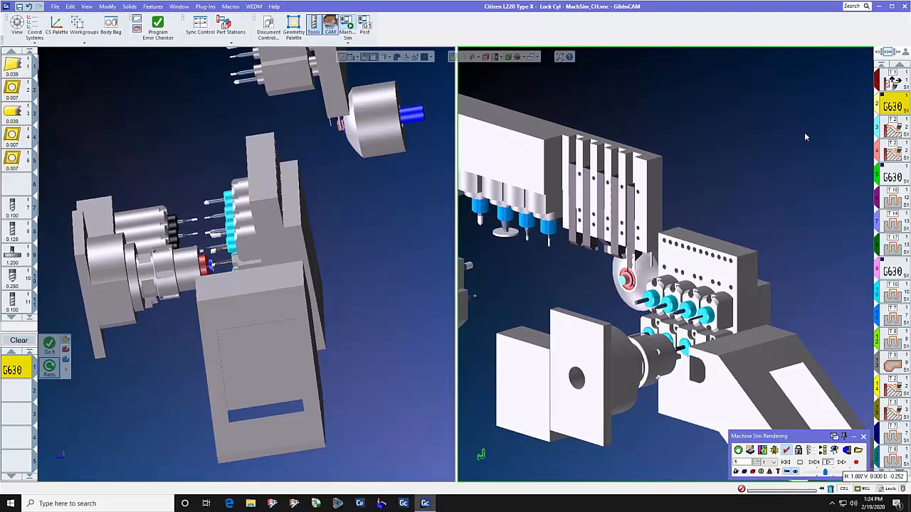
Step: Switch the G630 utility process to Cutoff Part Transfer, review its Grip, Cutoff, Return and Speed settings, and replay the machine simulation
double_click(893, 106)
click(539, 146)
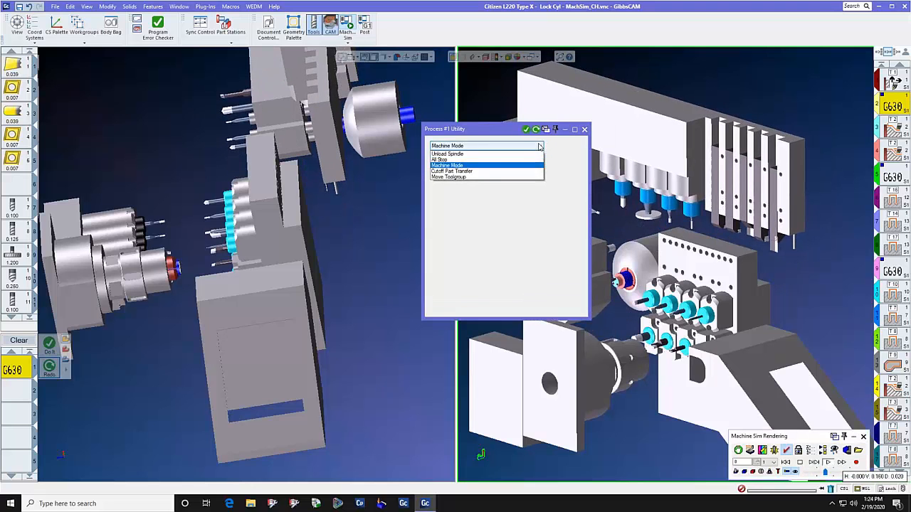
click(463, 171)
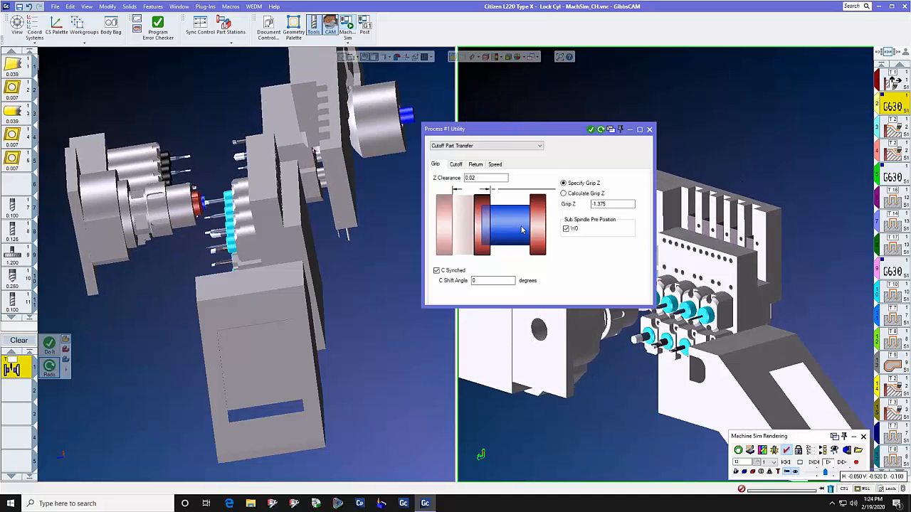
click(456, 164)
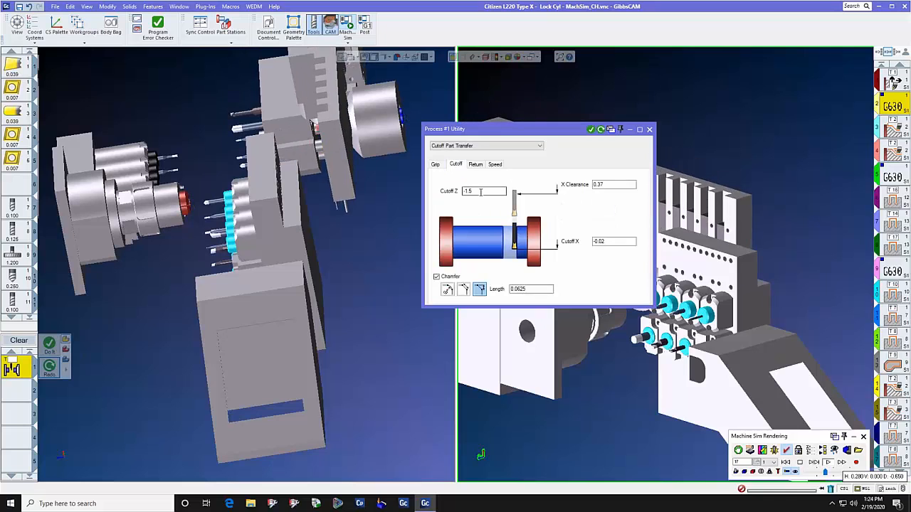
double_click(482, 191)
click(474, 164)
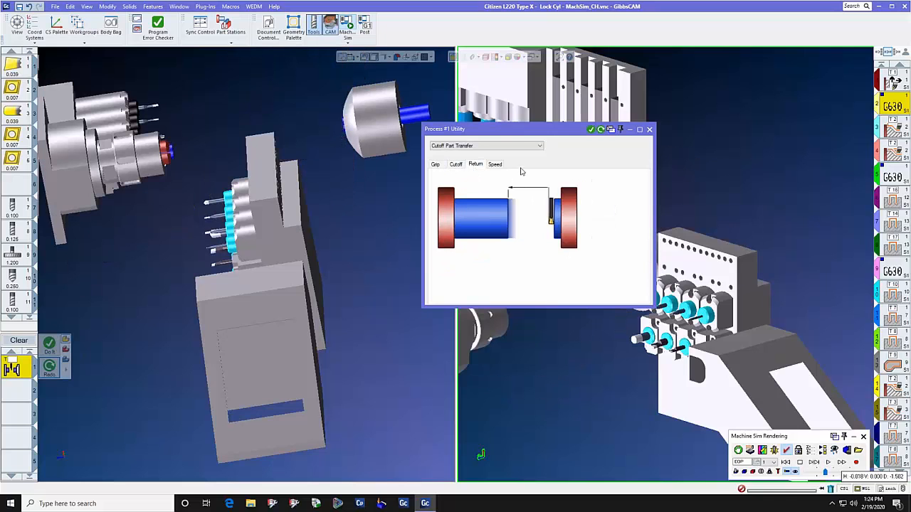
click(496, 166)
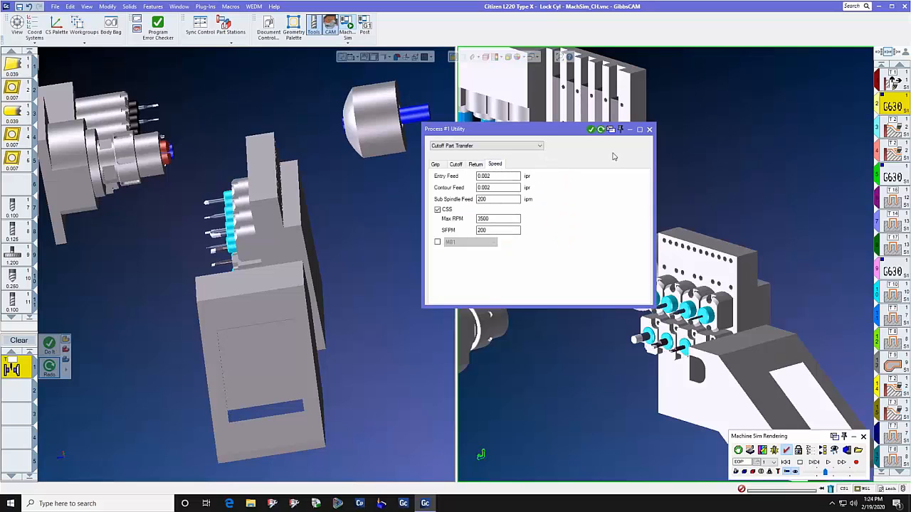
click(649, 129)
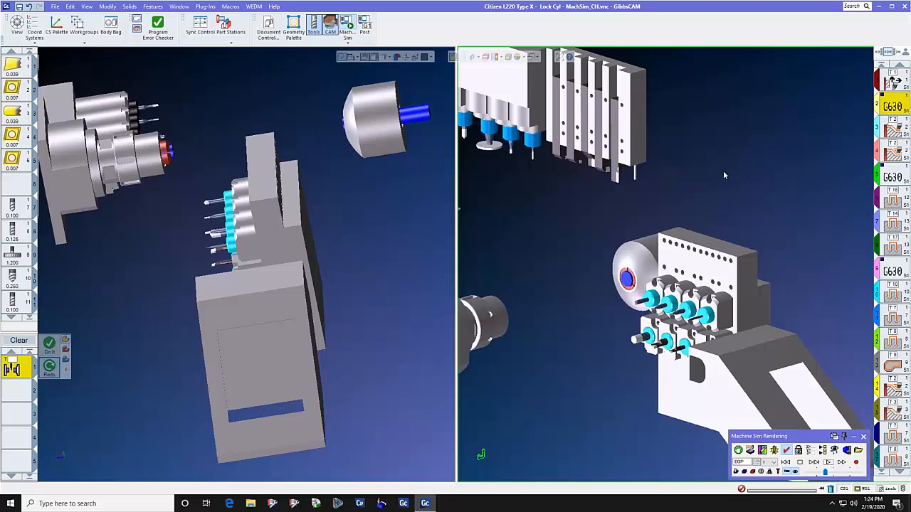
click(787, 466)
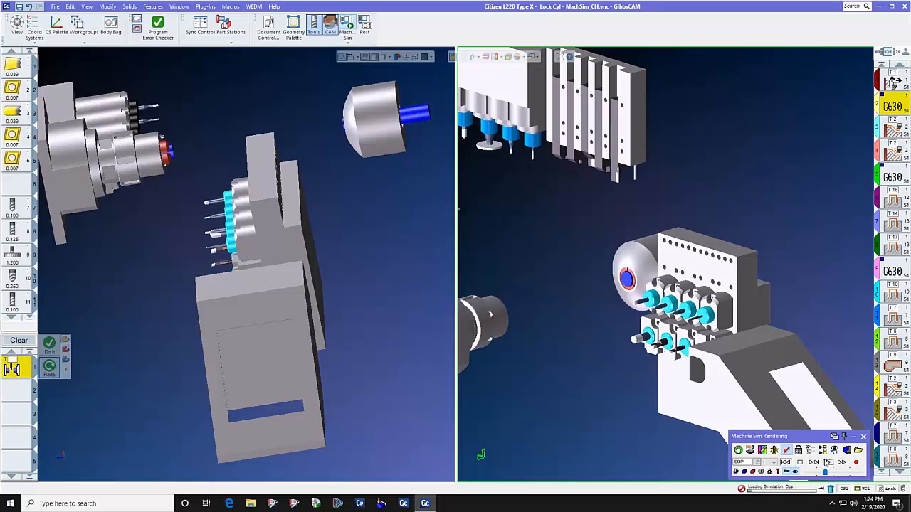
click(829, 462)
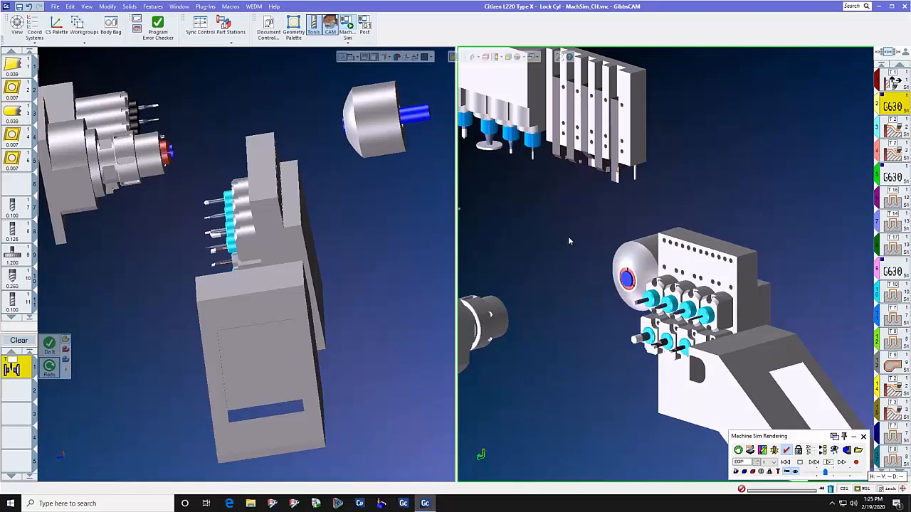
Step: Open the recent part Citizen L220E XII - Valve Piston without saving the current file and play its machine simulation
click(55, 7)
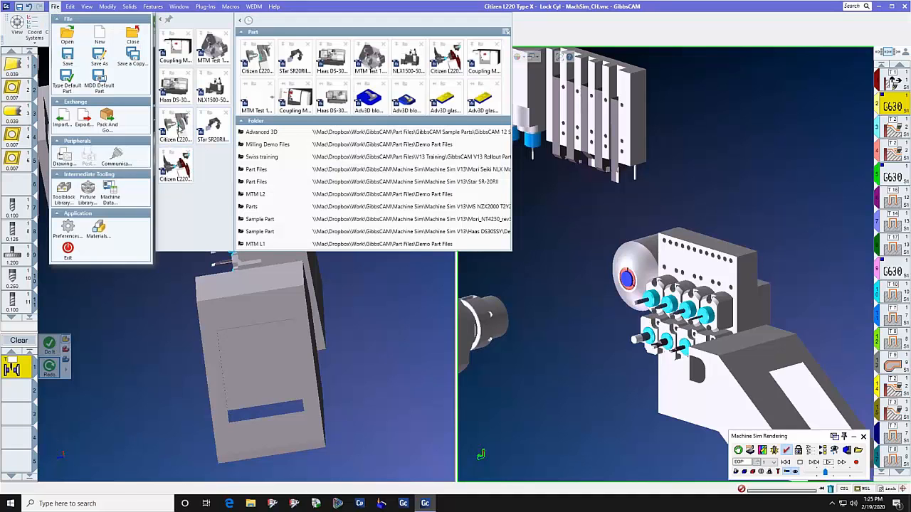
click(180, 162)
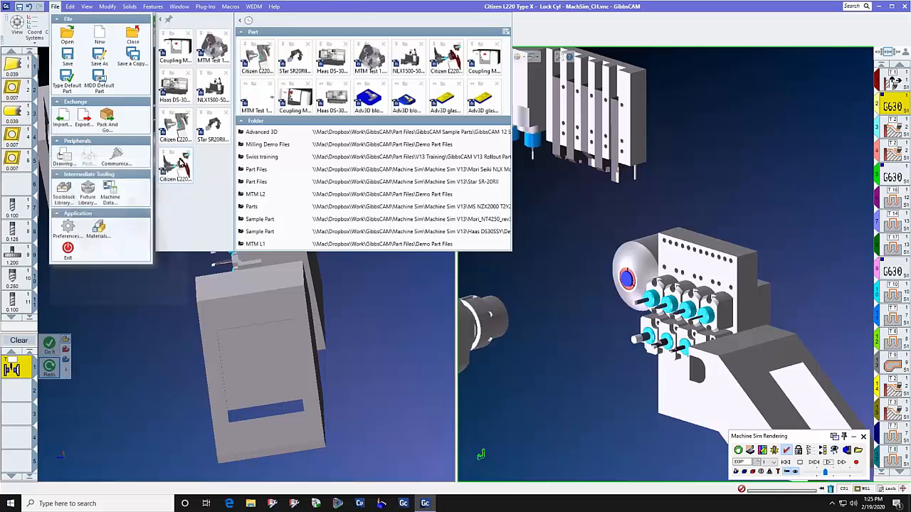
click(456, 265)
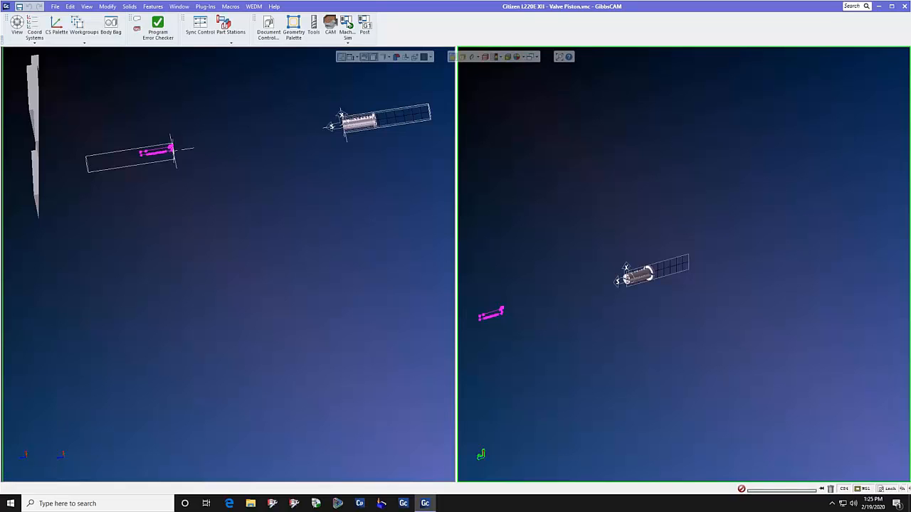
click(346, 26)
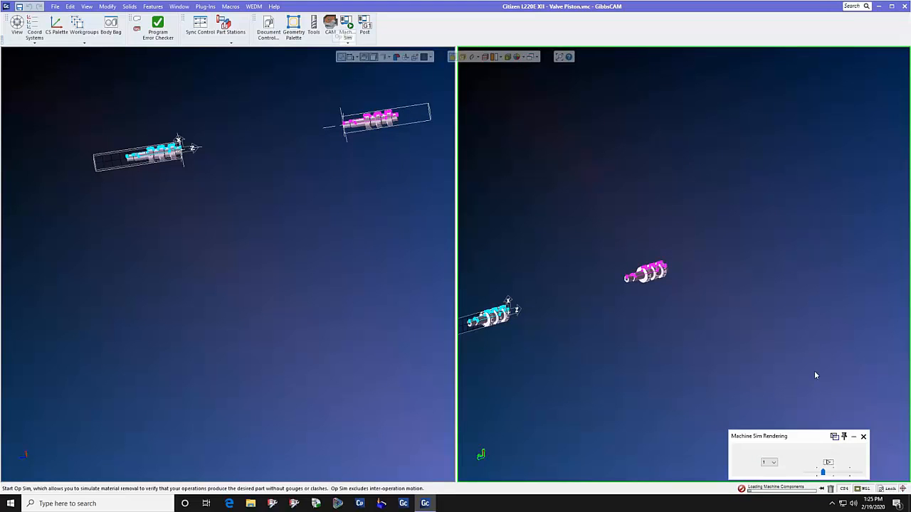
click(829, 463)
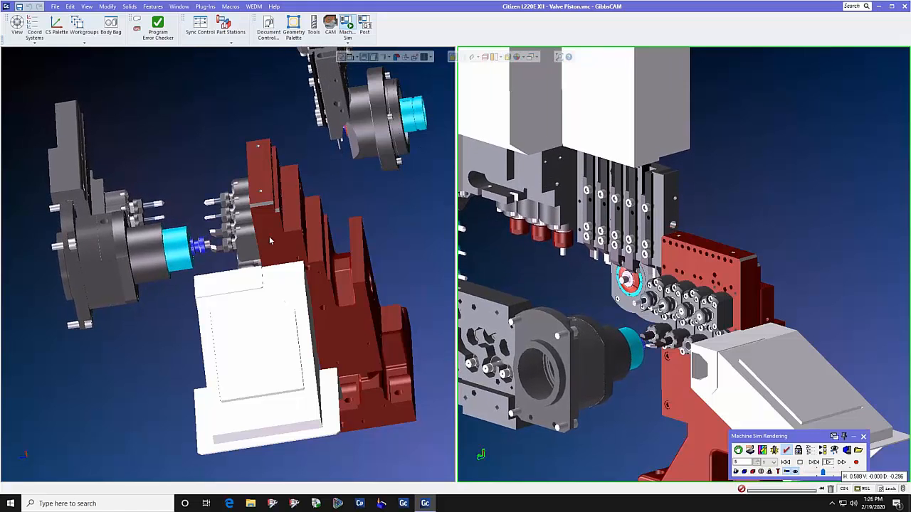
click(829, 463)
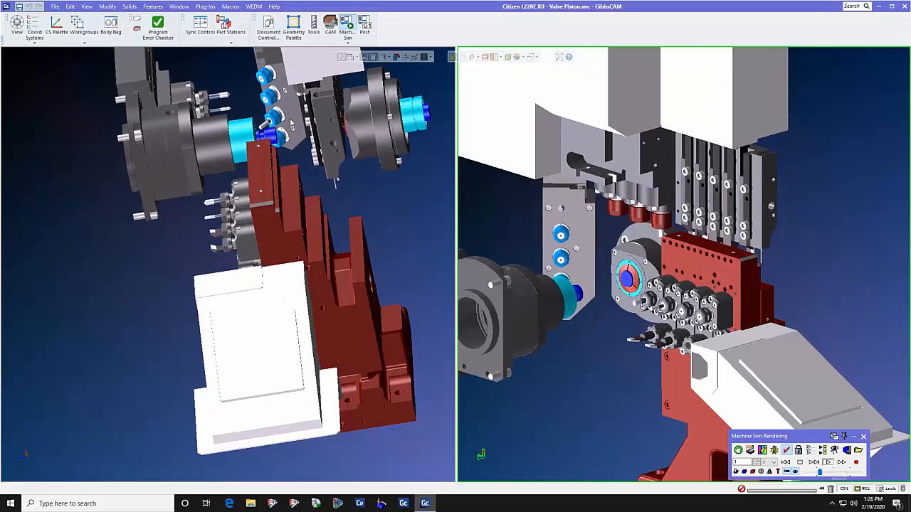
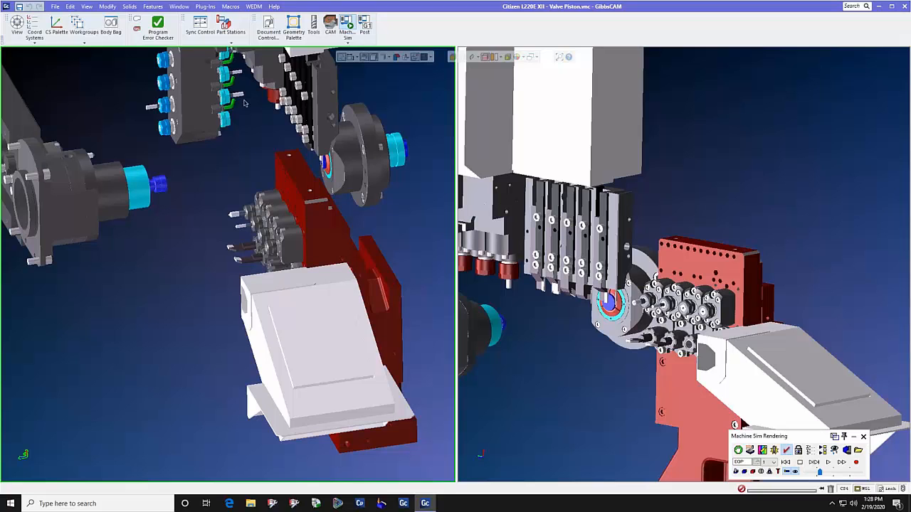
Step: Review the Valve Piston part's machine, material and main spindle workspace settings in Document Control
click(269, 29)
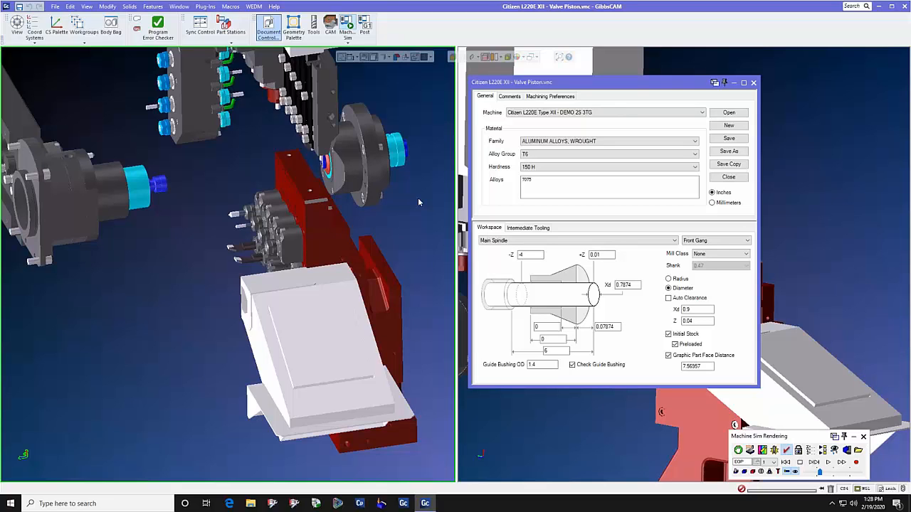
drag(565, 85, 381, 94)
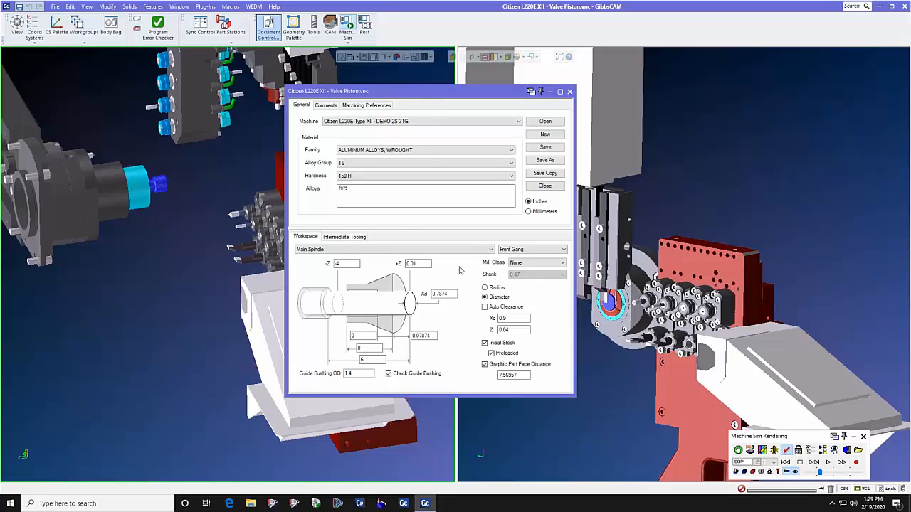
click(569, 92)
Step: Display the tool and operation lists and create a VMM utility process with no tool
click(311, 27)
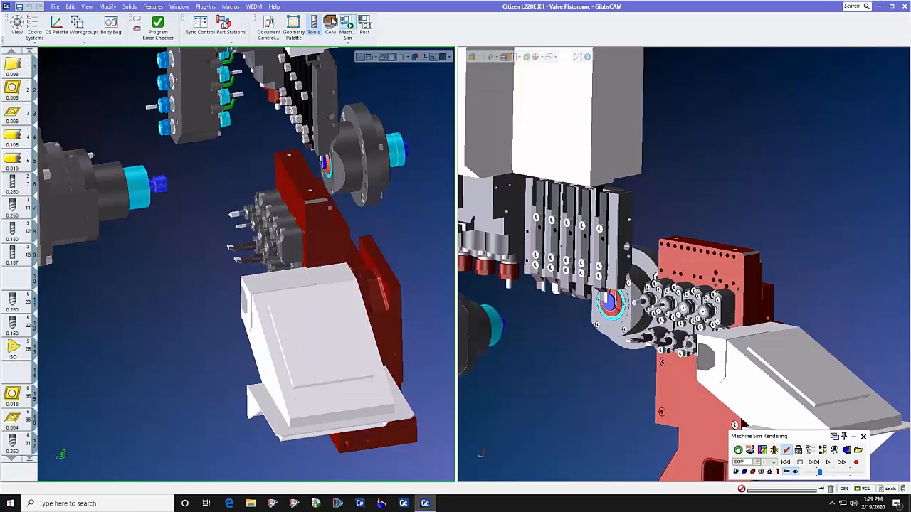
click(326, 24)
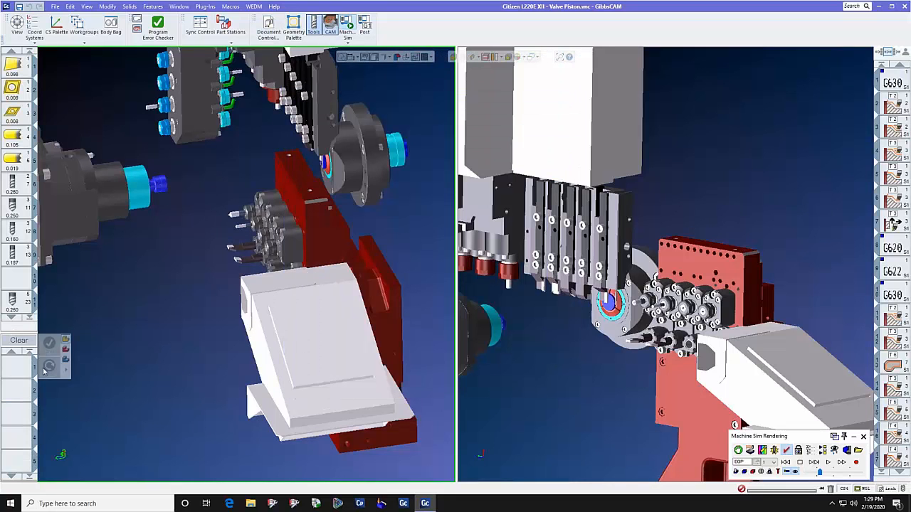
right_click(16, 367)
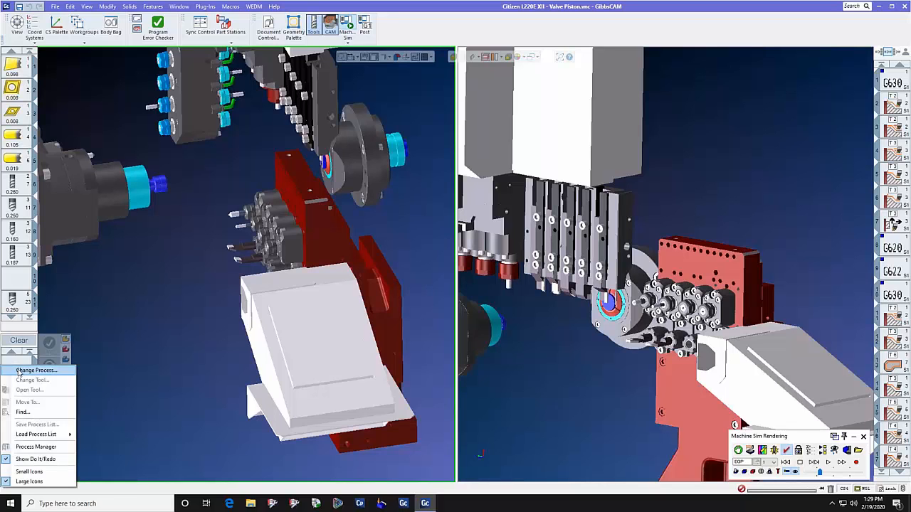
click(36, 371)
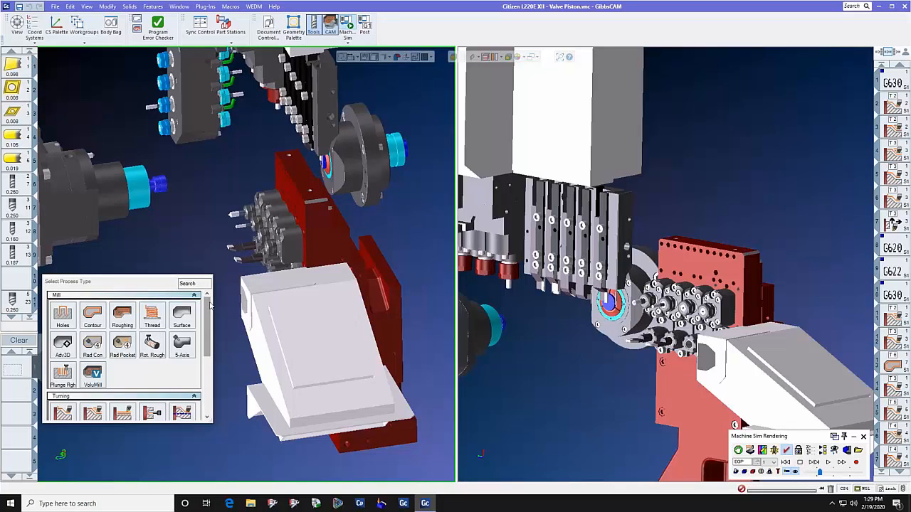
drag(210, 305, 207, 366)
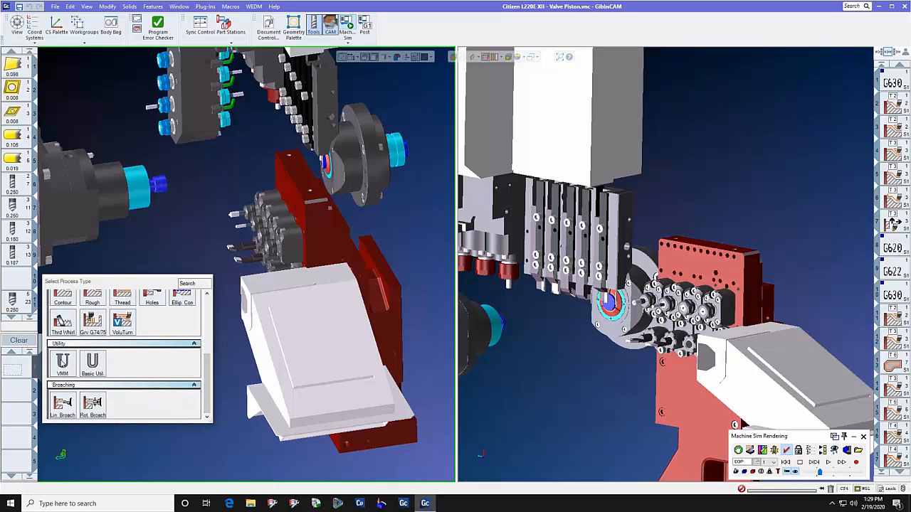
click(62, 362)
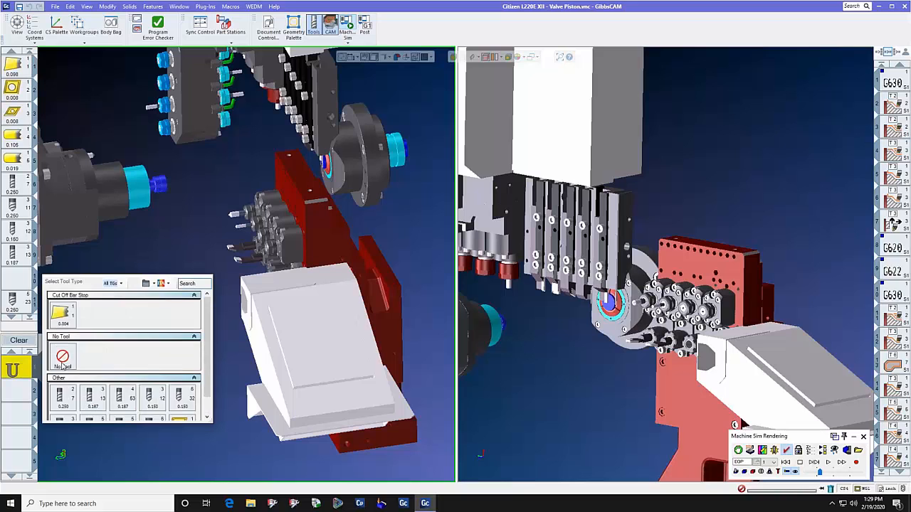
click(62, 359)
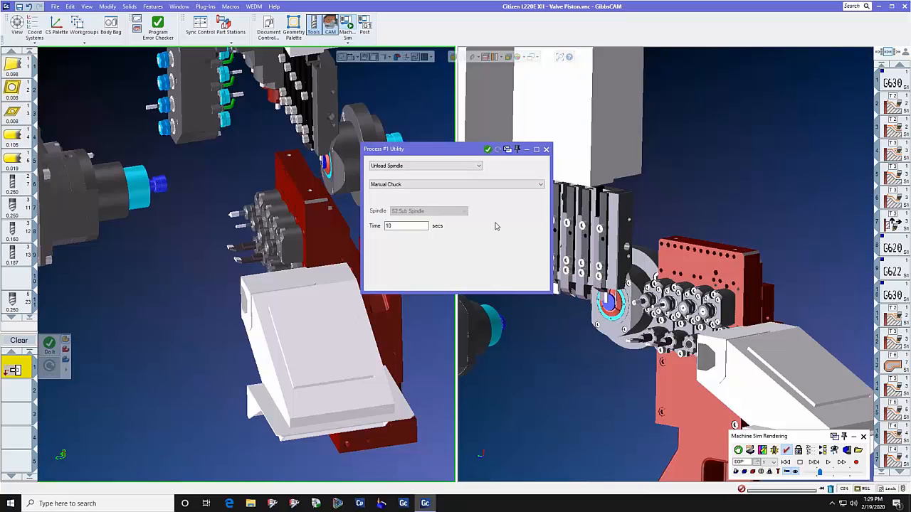
Step: Examine the utility types available for the Unload Spindle process, close it and restart the machine simulation from the beginning
click(478, 167)
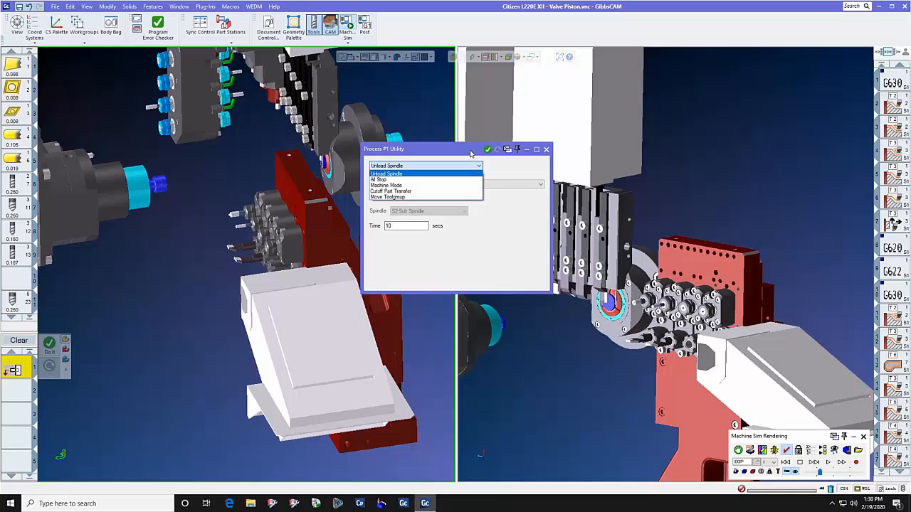
click(496, 166)
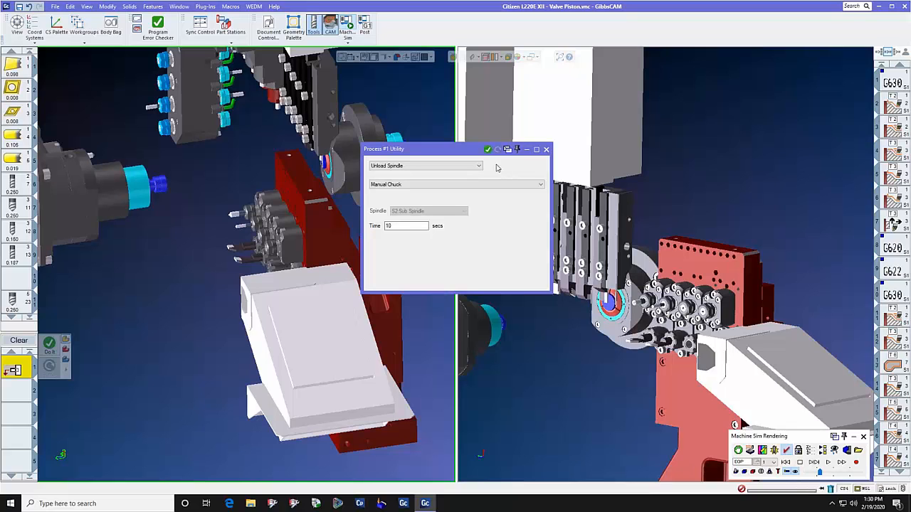
click(546, 150)
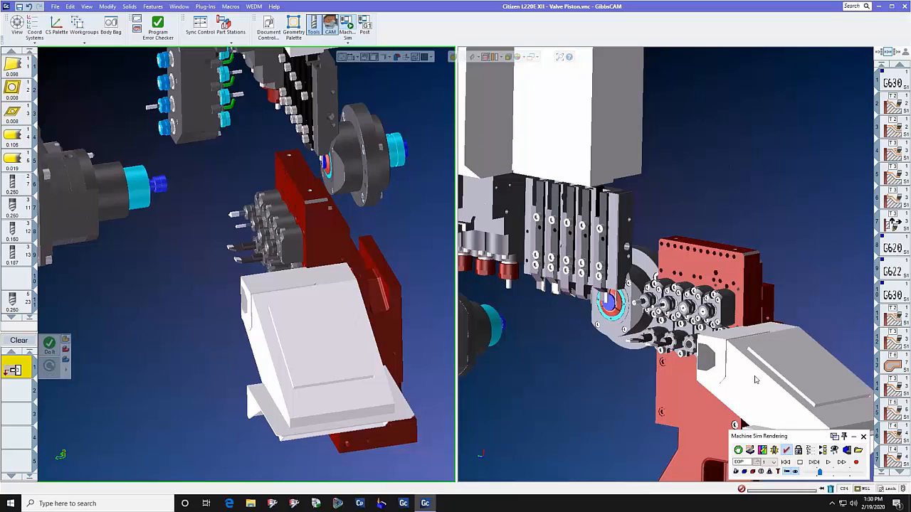
click(785, 463)
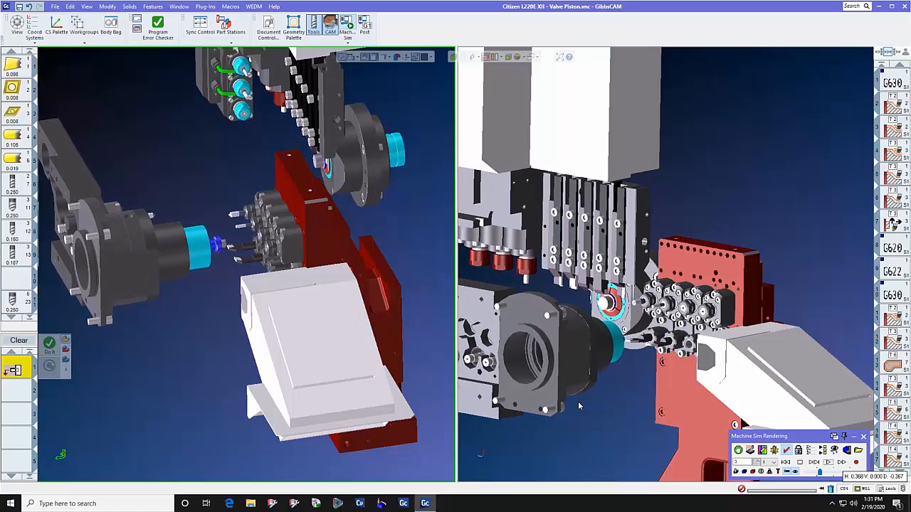
Step: Open the pinned part Coupling MoriNT4250 without saving the changes to the Valve Piston file
click(55, 7)
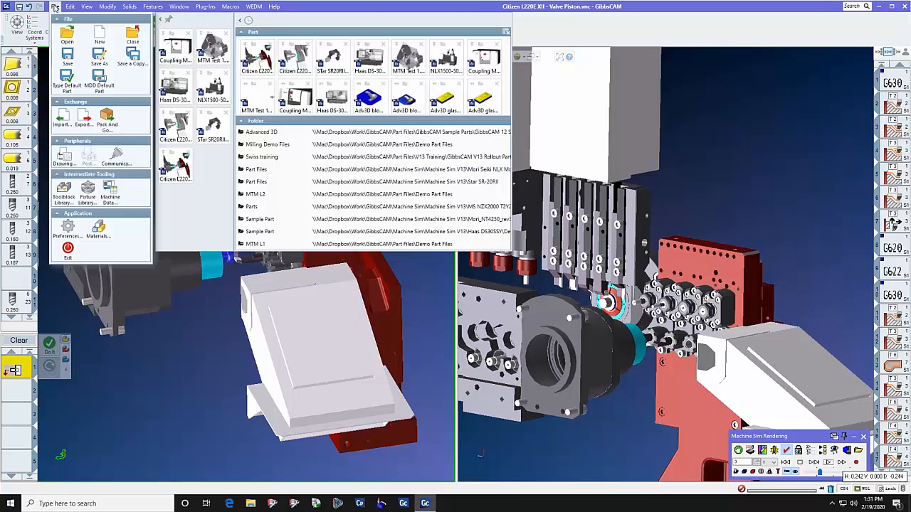
click(171, 55)
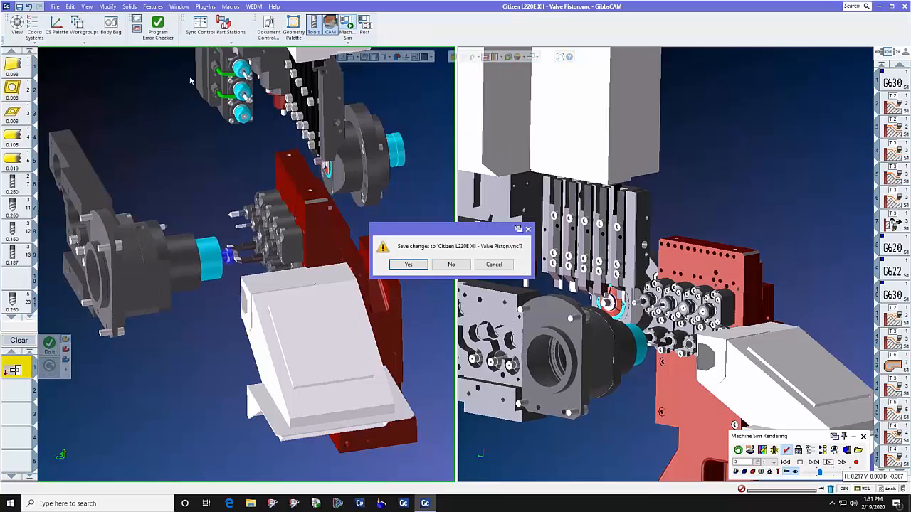
click(451, 265)
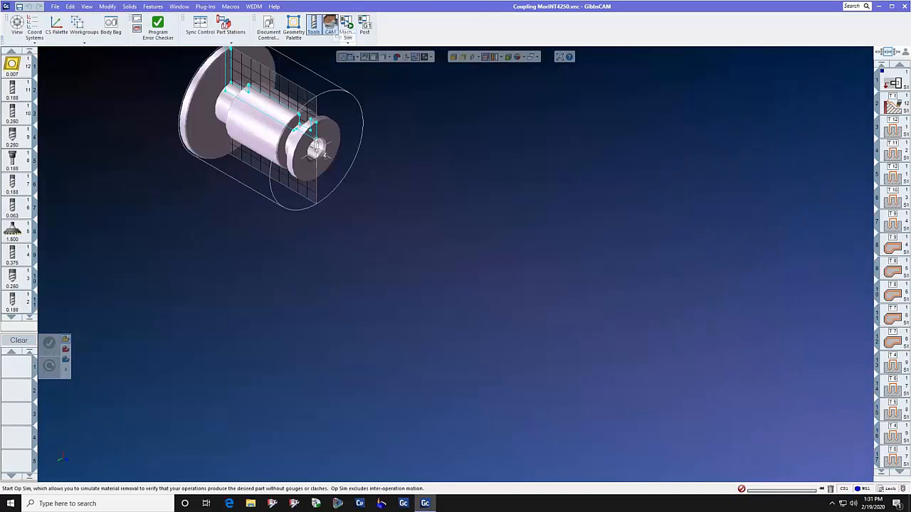
Step: Run the Mori Seiki NT4250 machine simulation, watch the machining up close and replay it from the start
click(347, 24)
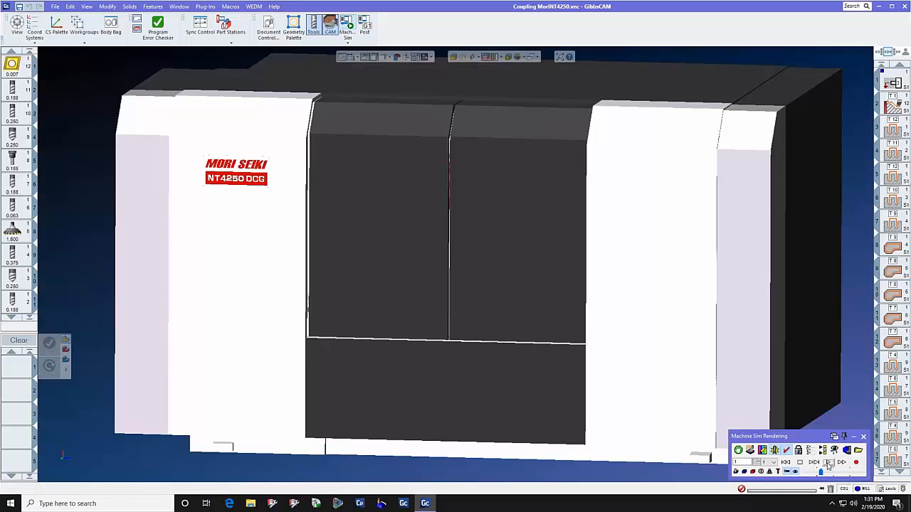
click(828, 463)
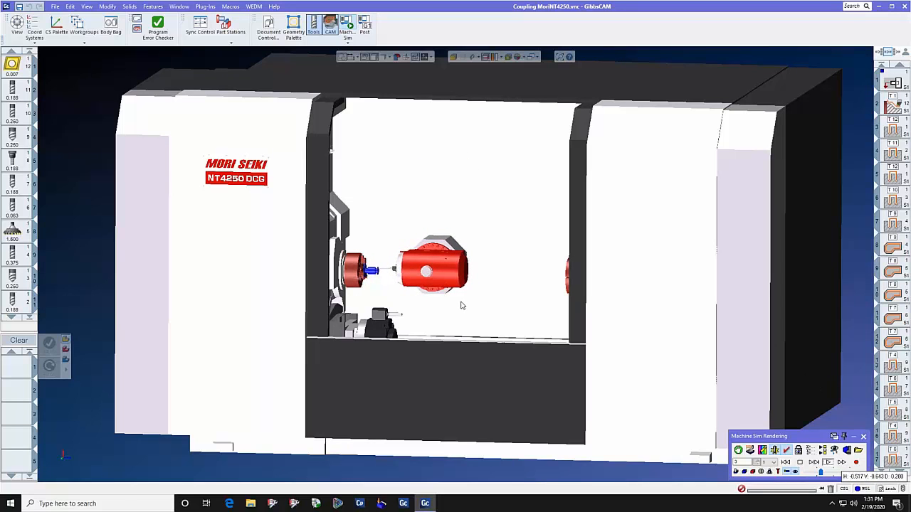
scroll(461, 305, up, 2)
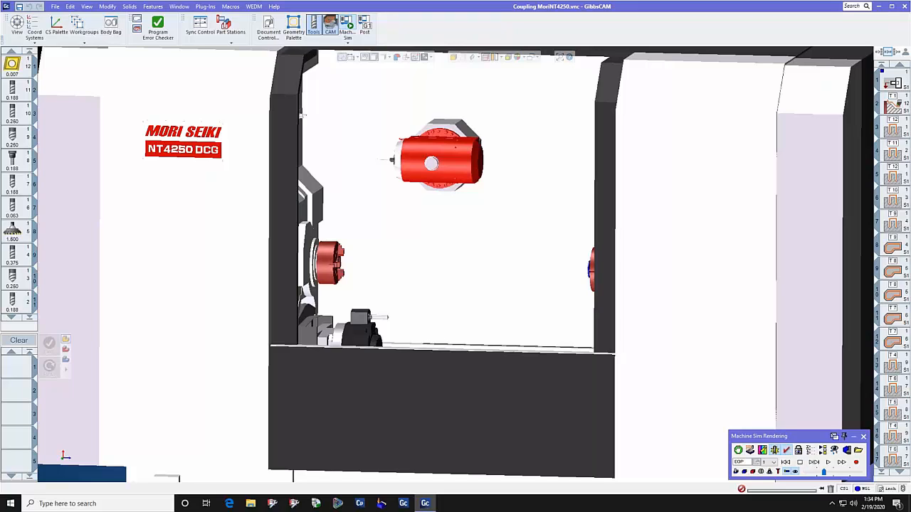
click(786, 463)
click(828, 463)
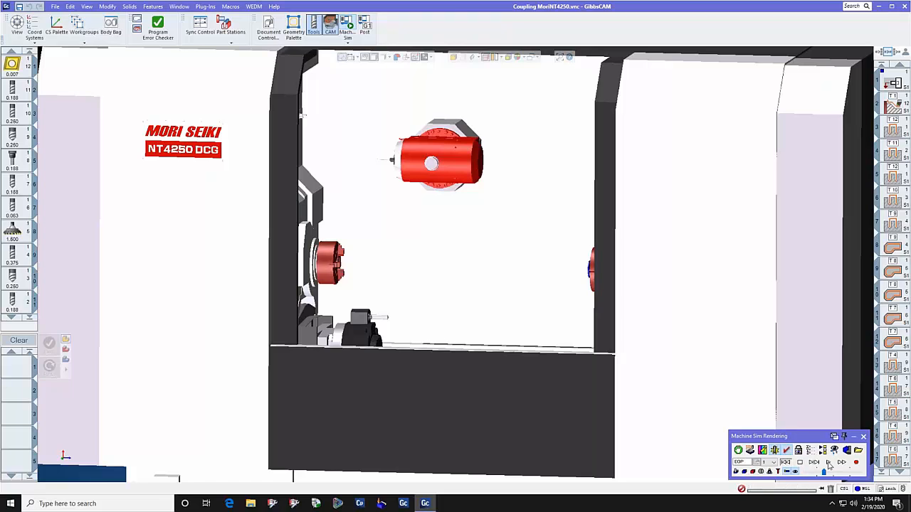